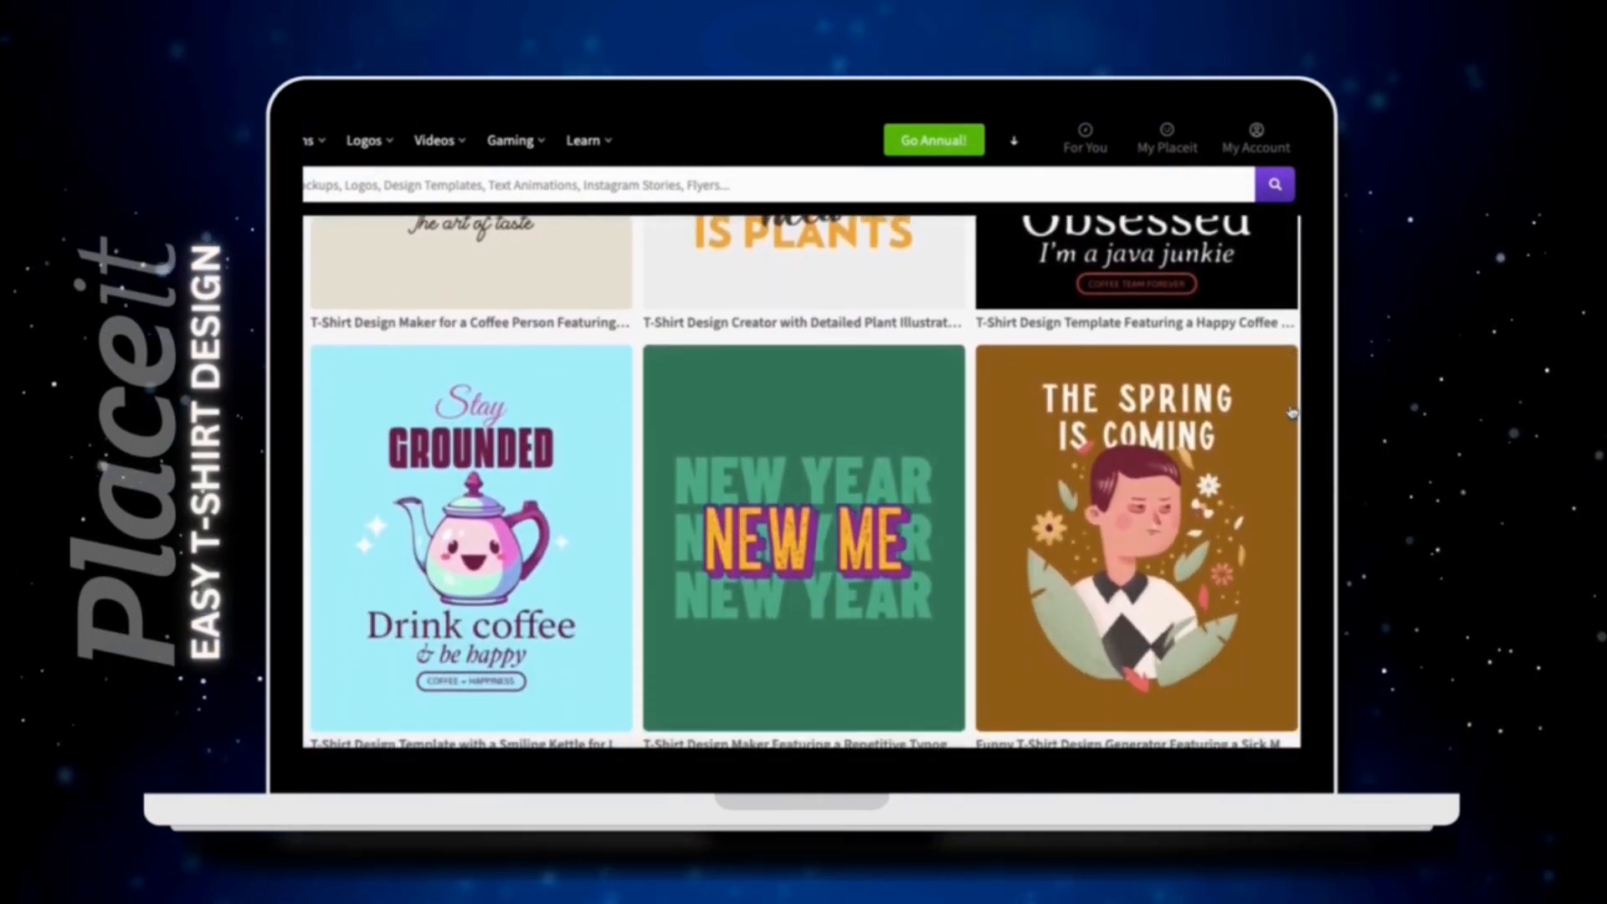
# - Browse the gallery of ready-made T-shirt design and clothing logo templates to see the available styles
pyautogui.scroll(-3, 1290, 411)
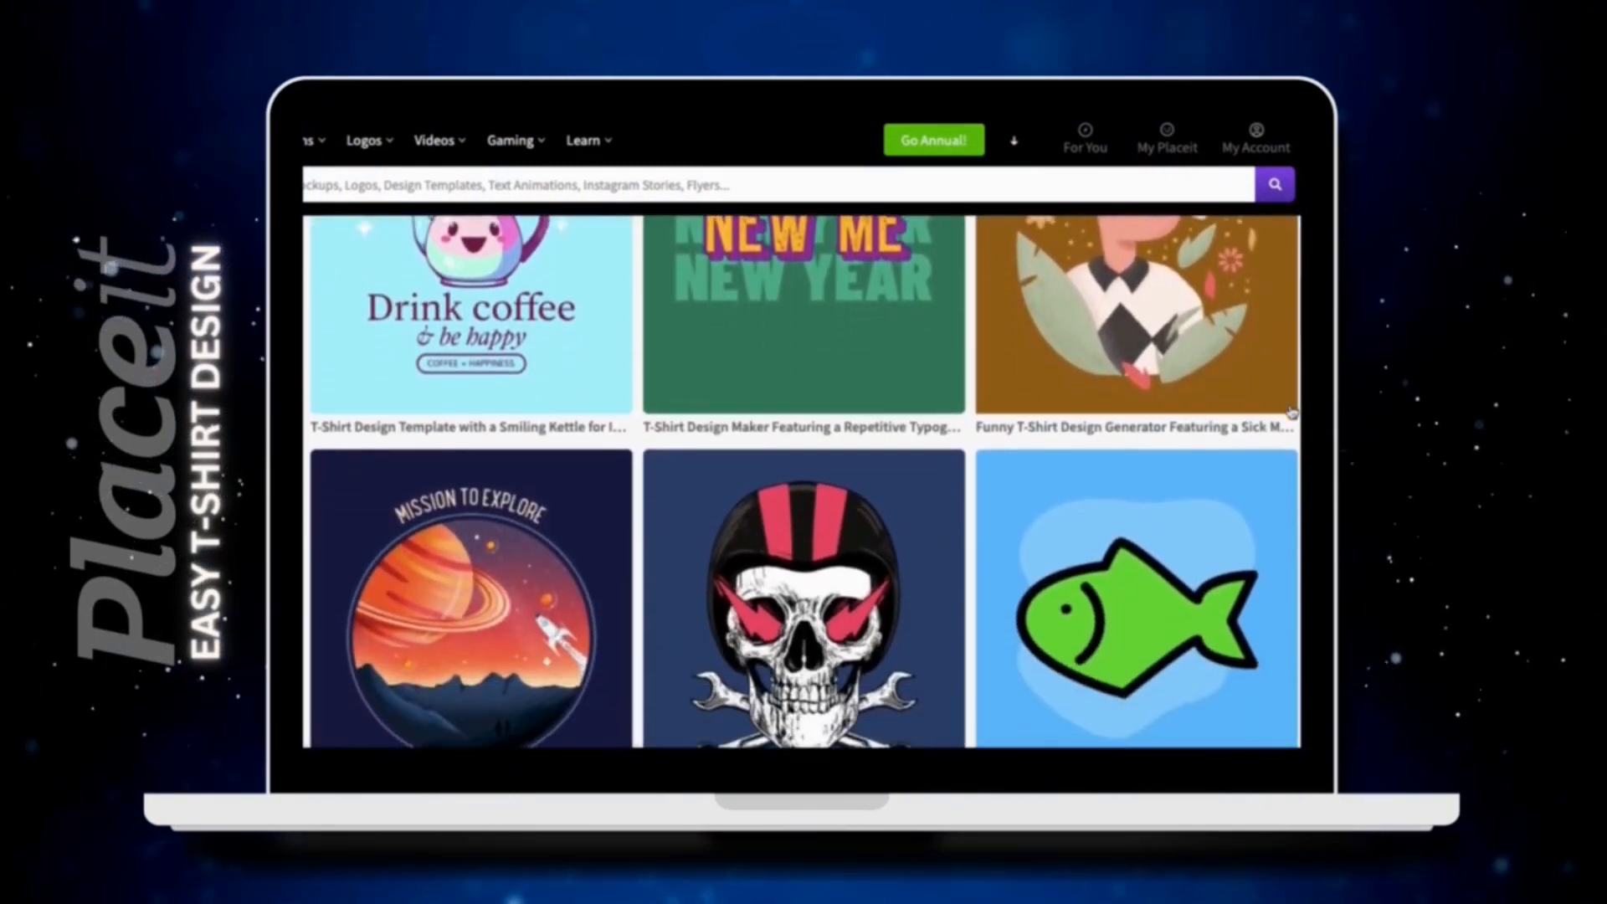
pyautogui.scroll(-2, 1290, 411)
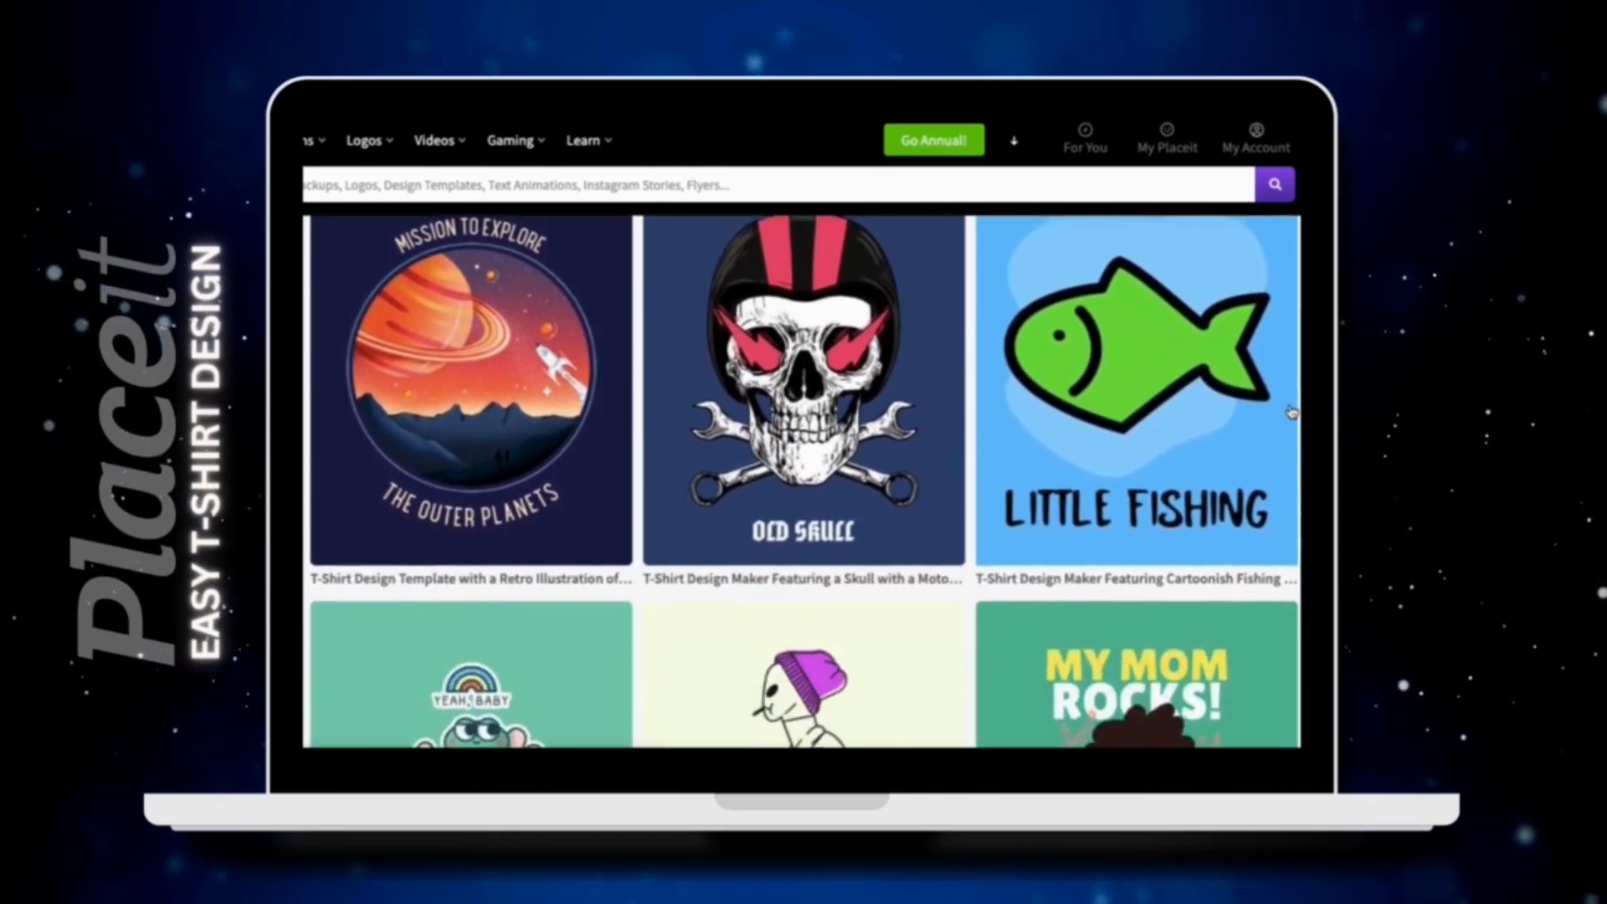
pyautogui.scroll(-6, 1291, 411)
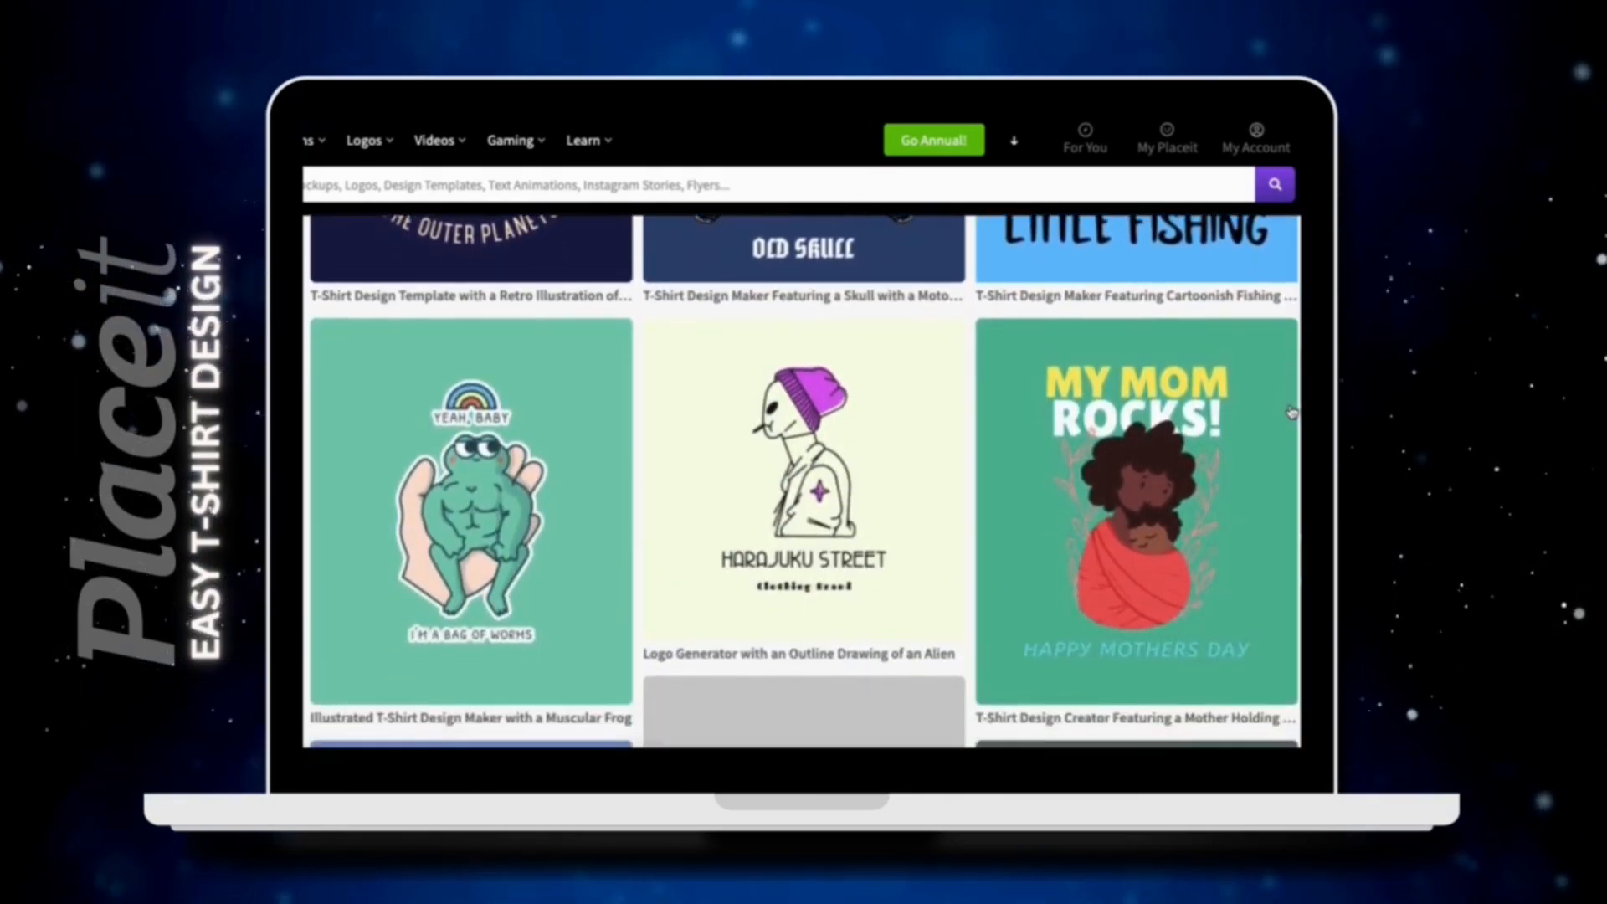
pyautogui.scroll(-7, 1290, 411)
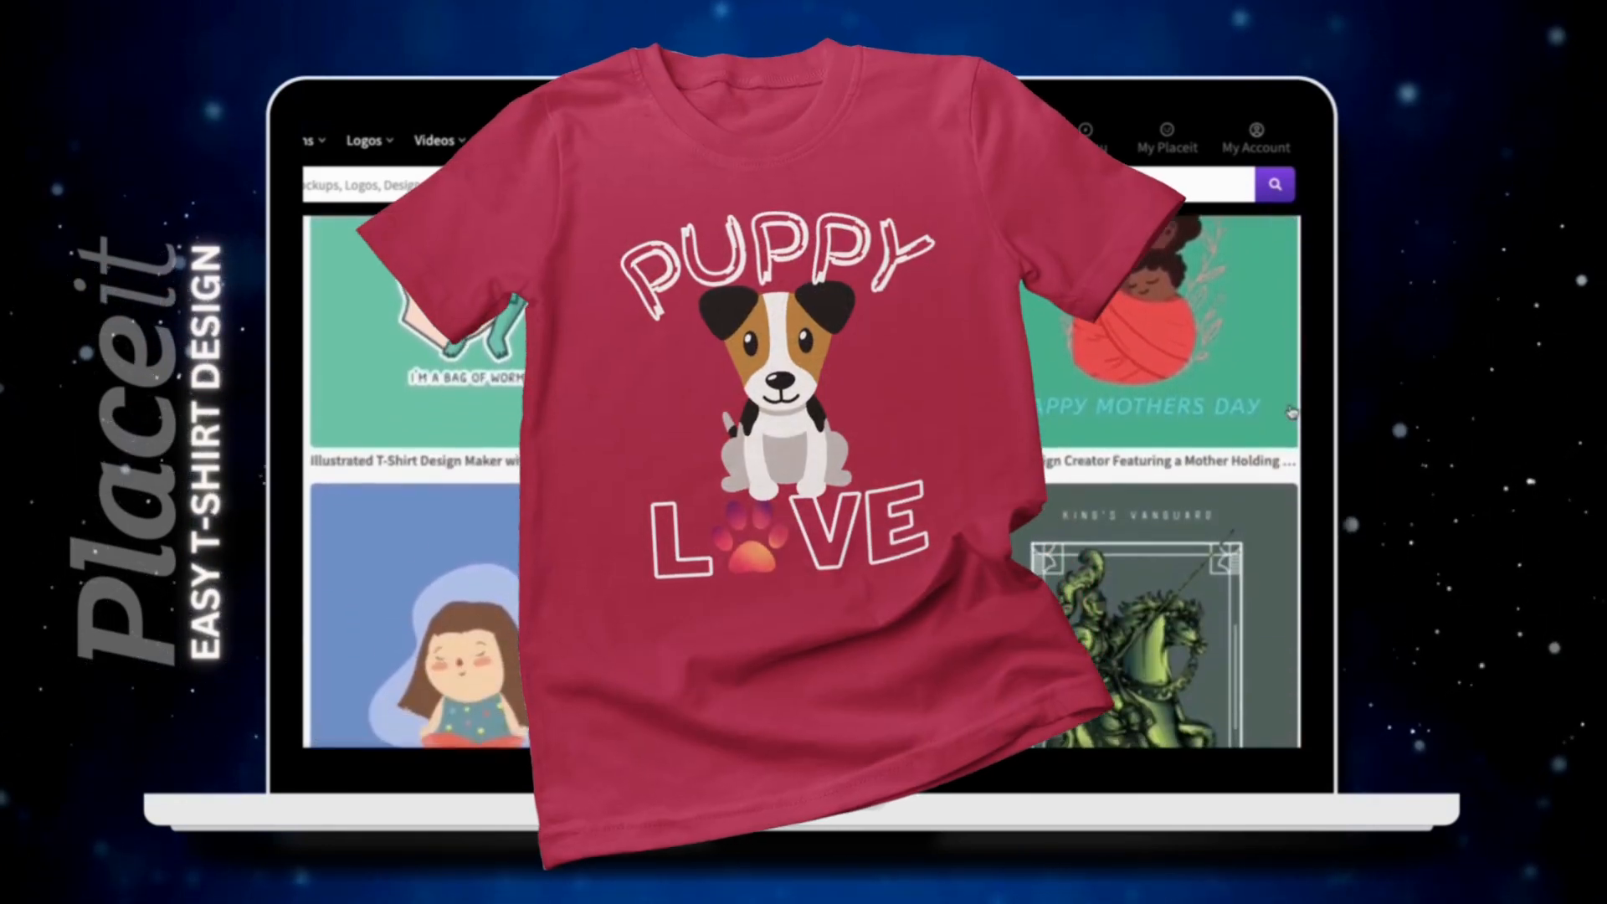
pyautogui.scroll(-5, 1291, 411)
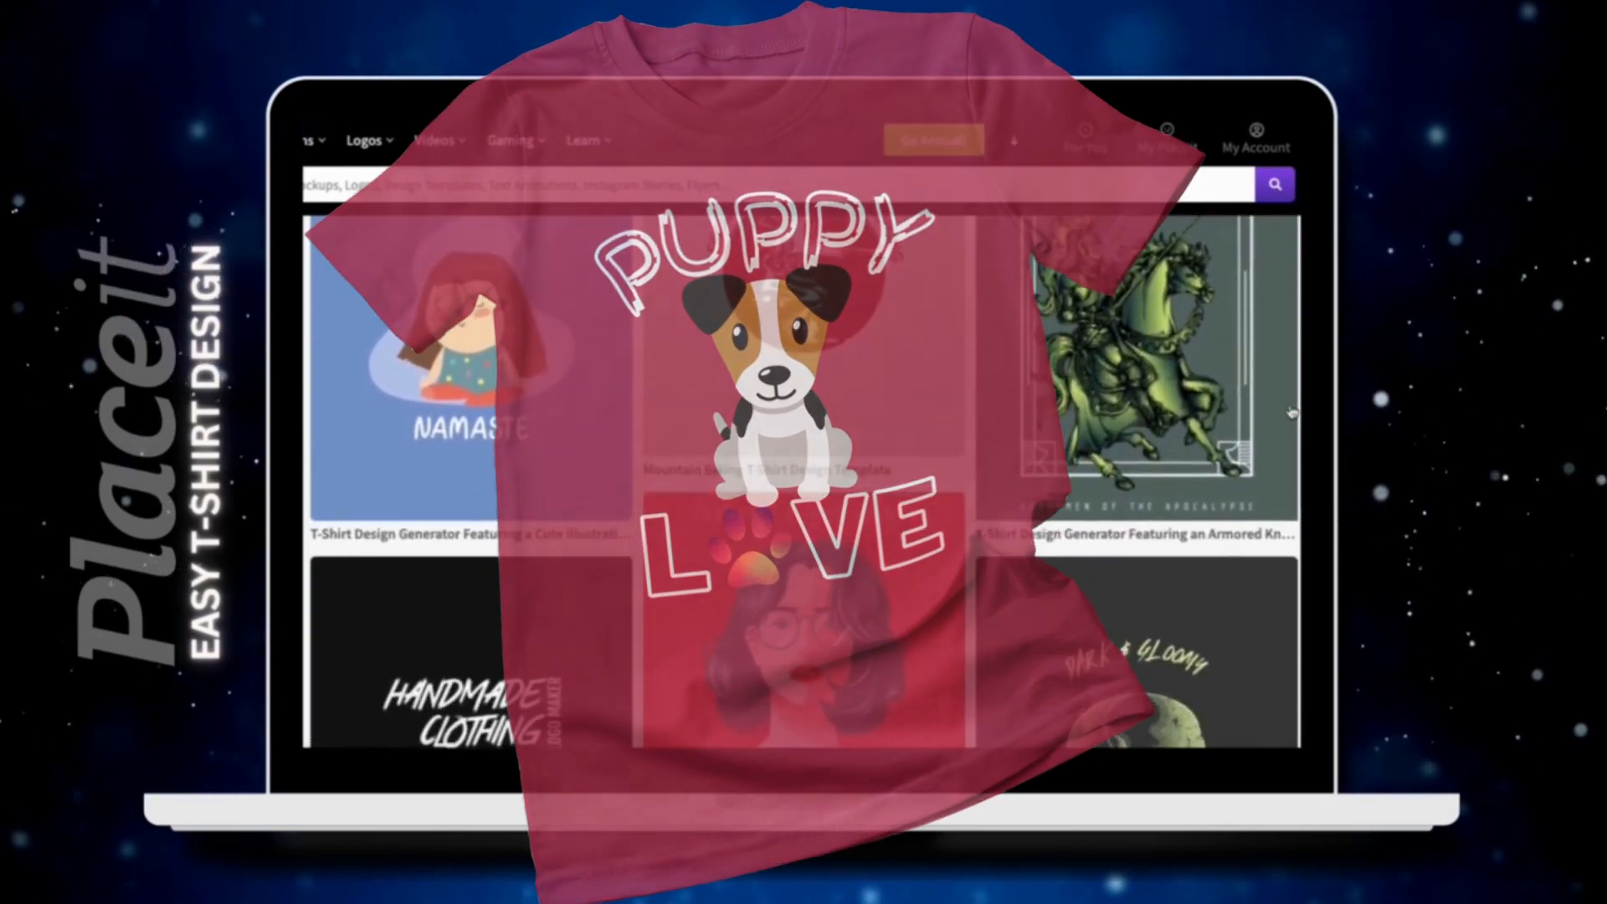
pyautogui.scroll(-6, 1291, 411)
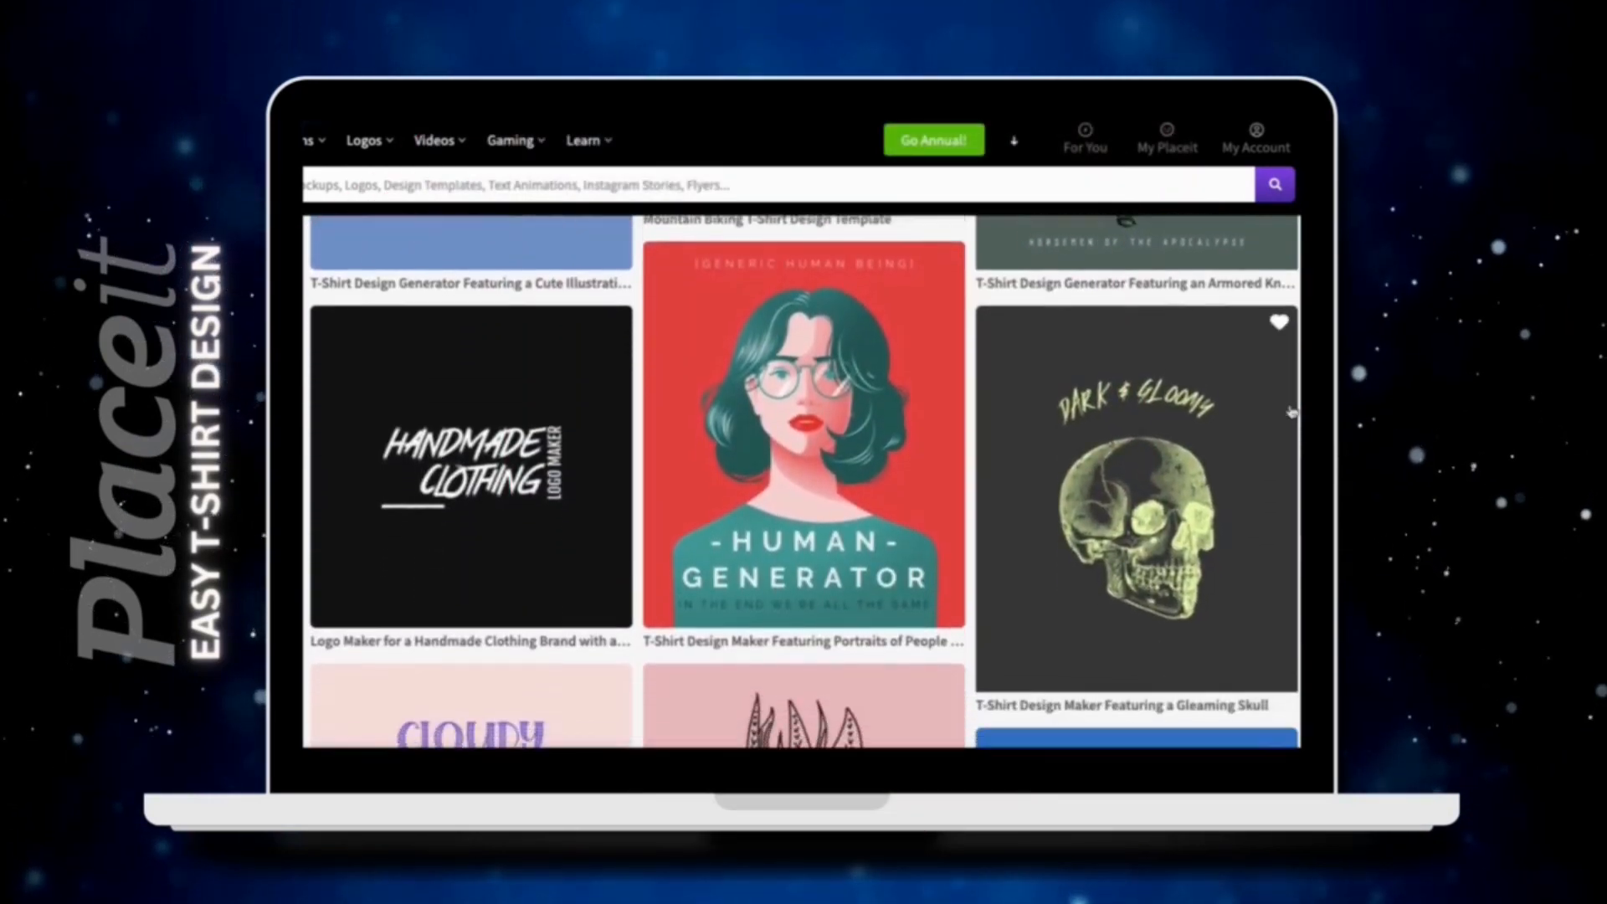
pyautogui.scroll(-7, 1291, 411)
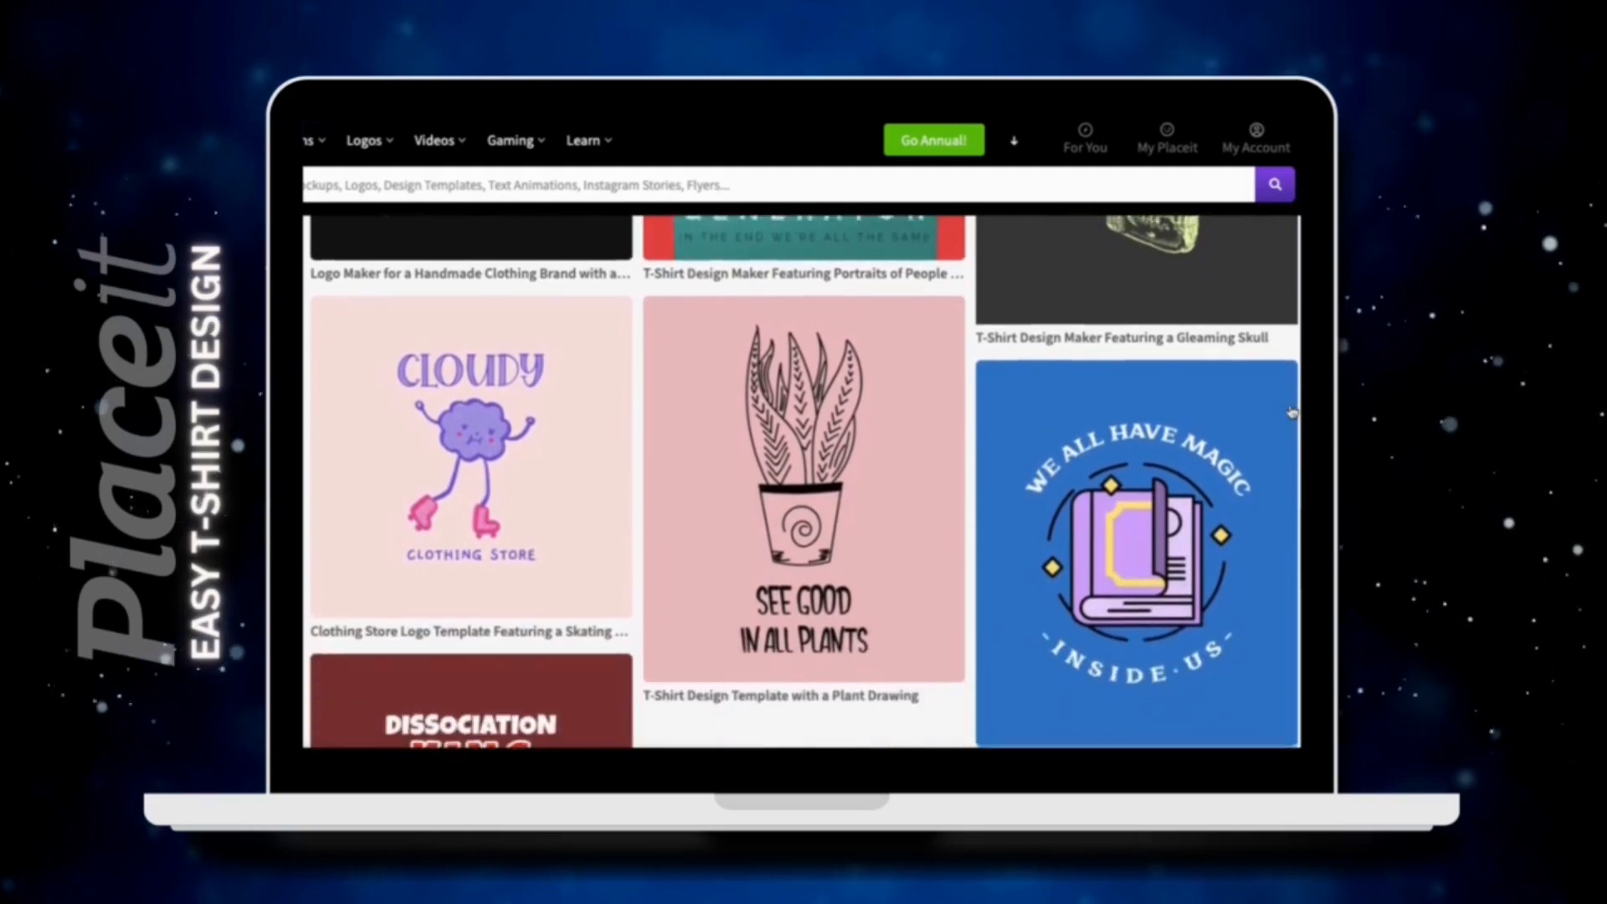
pyautogui.scroll(-6, 1291, 411)
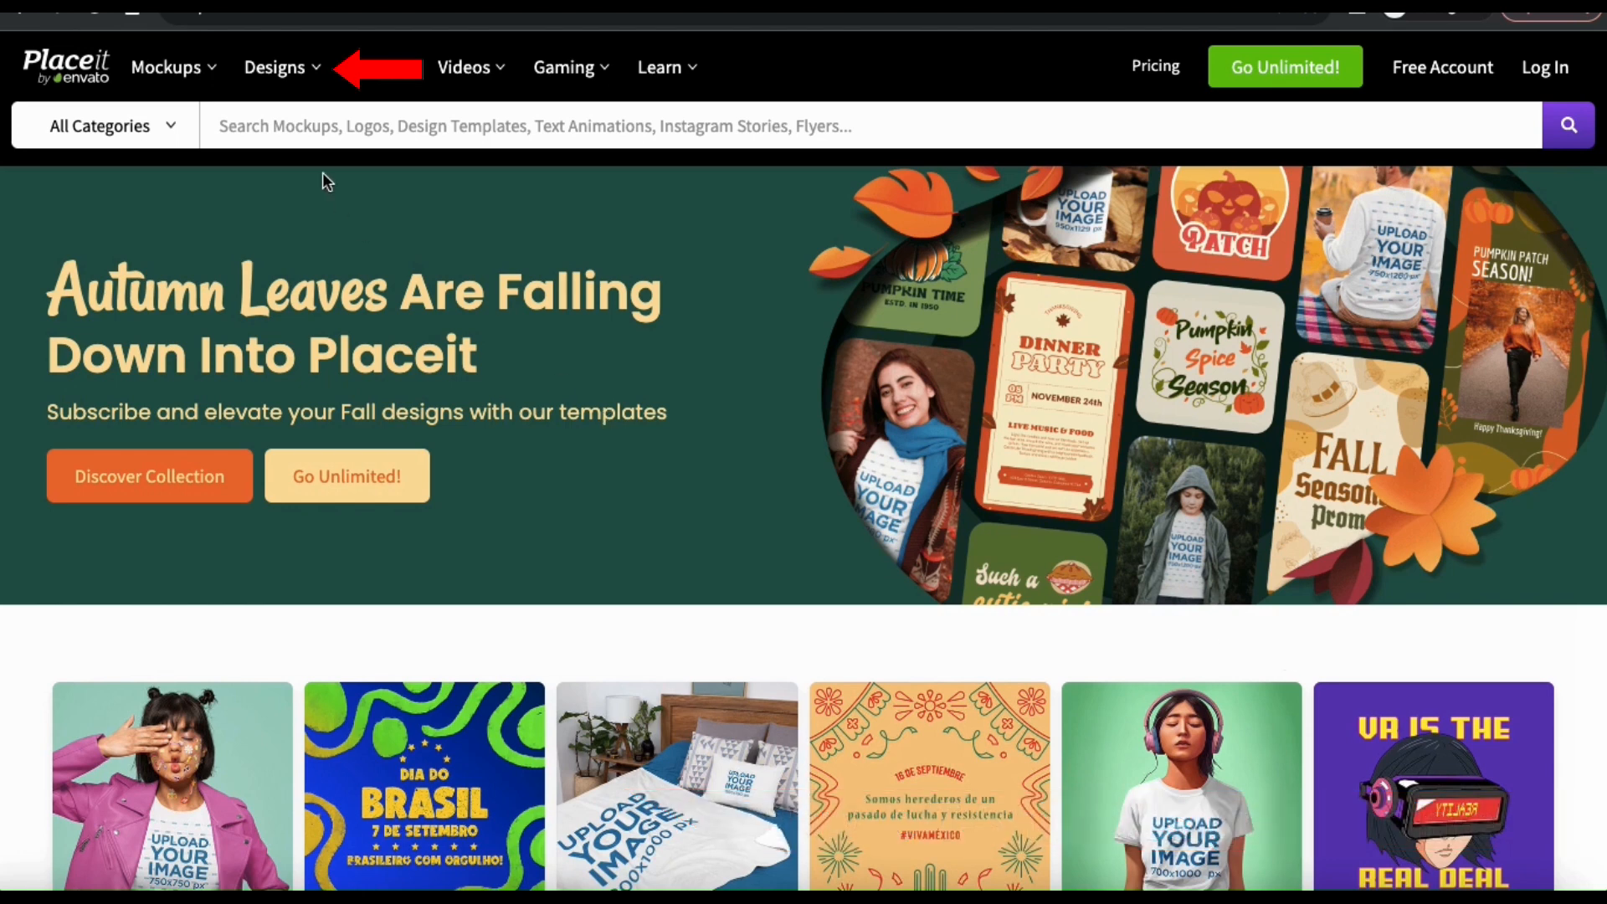
# - Open the T-Shirt Designs category from the Apparel & Print designs
pyautogui.moveTo(319, 88)
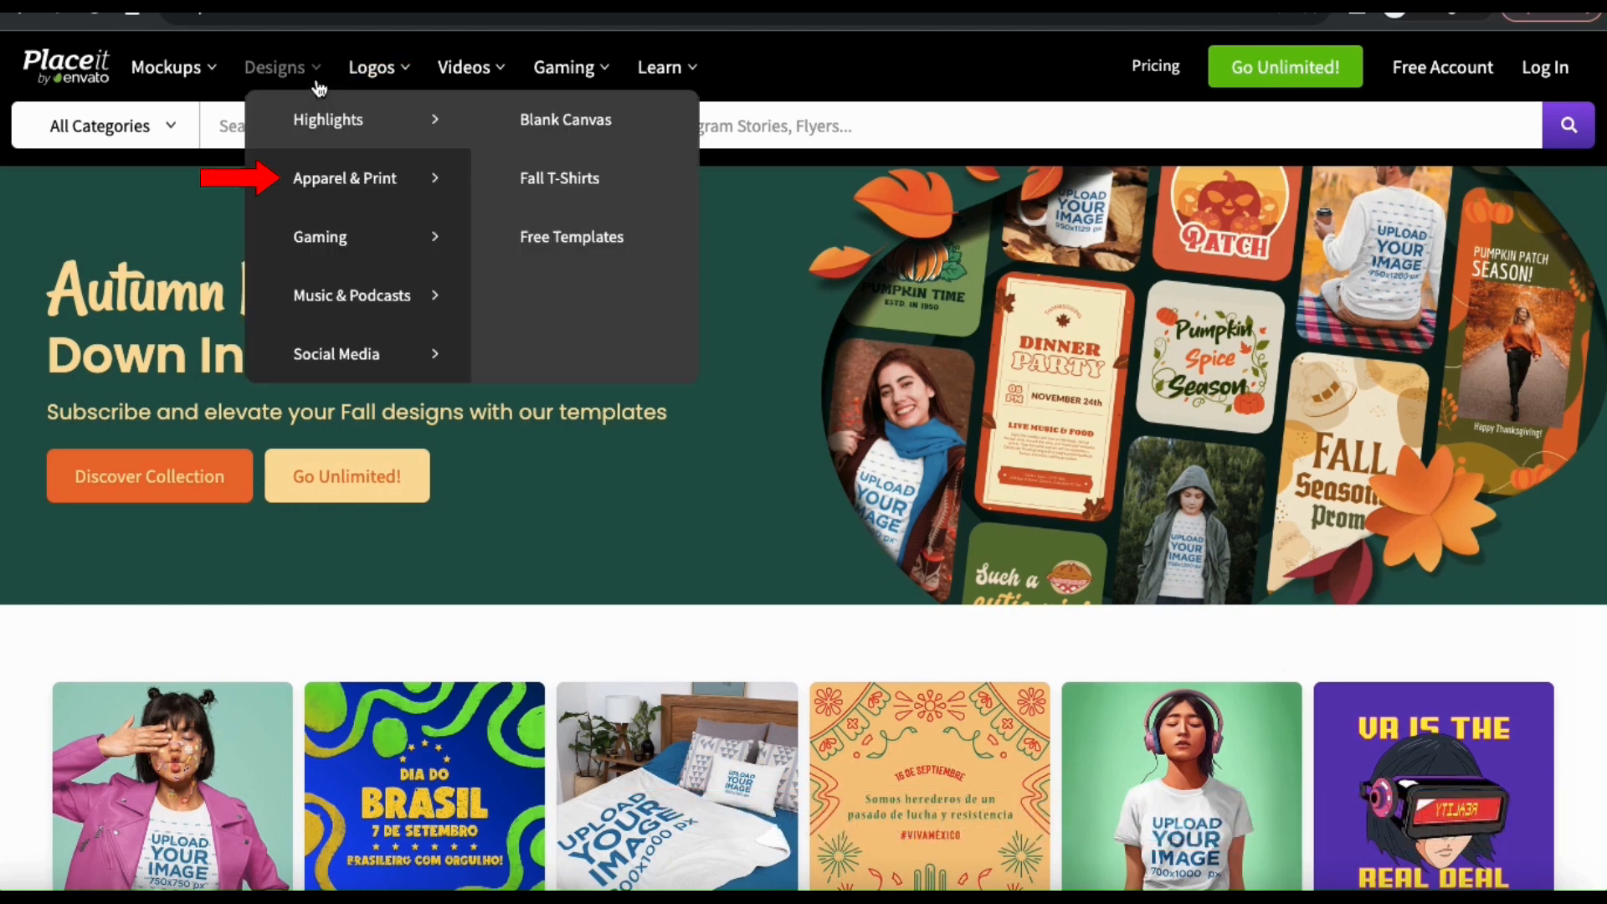
pyautogui.moveTo(334, 164)
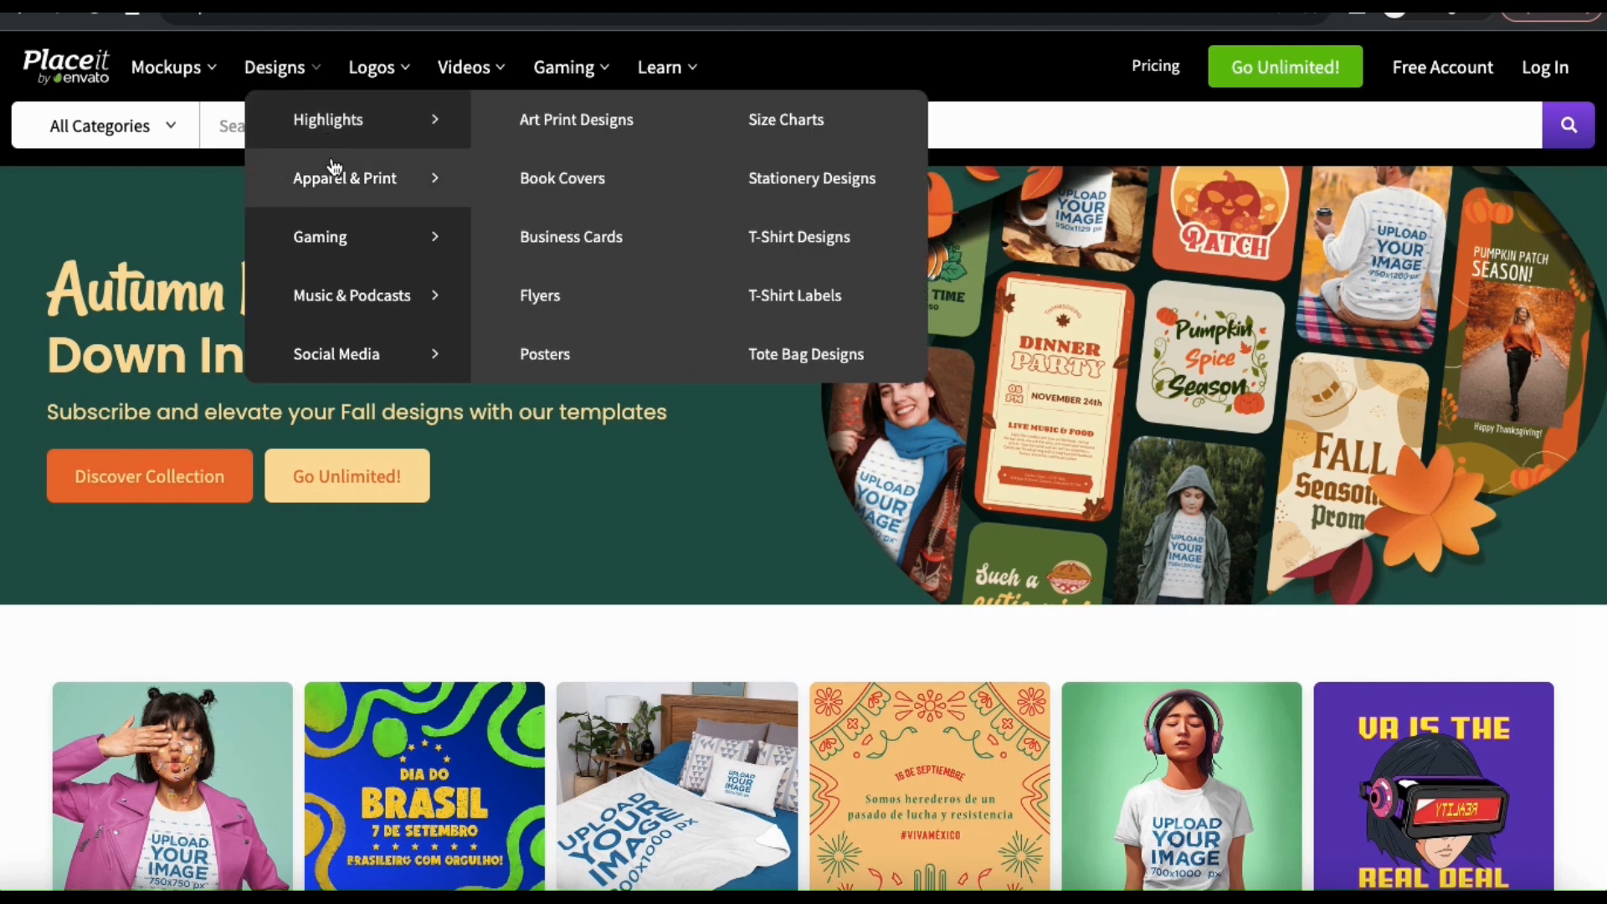
pyautogui.click(806, 242)
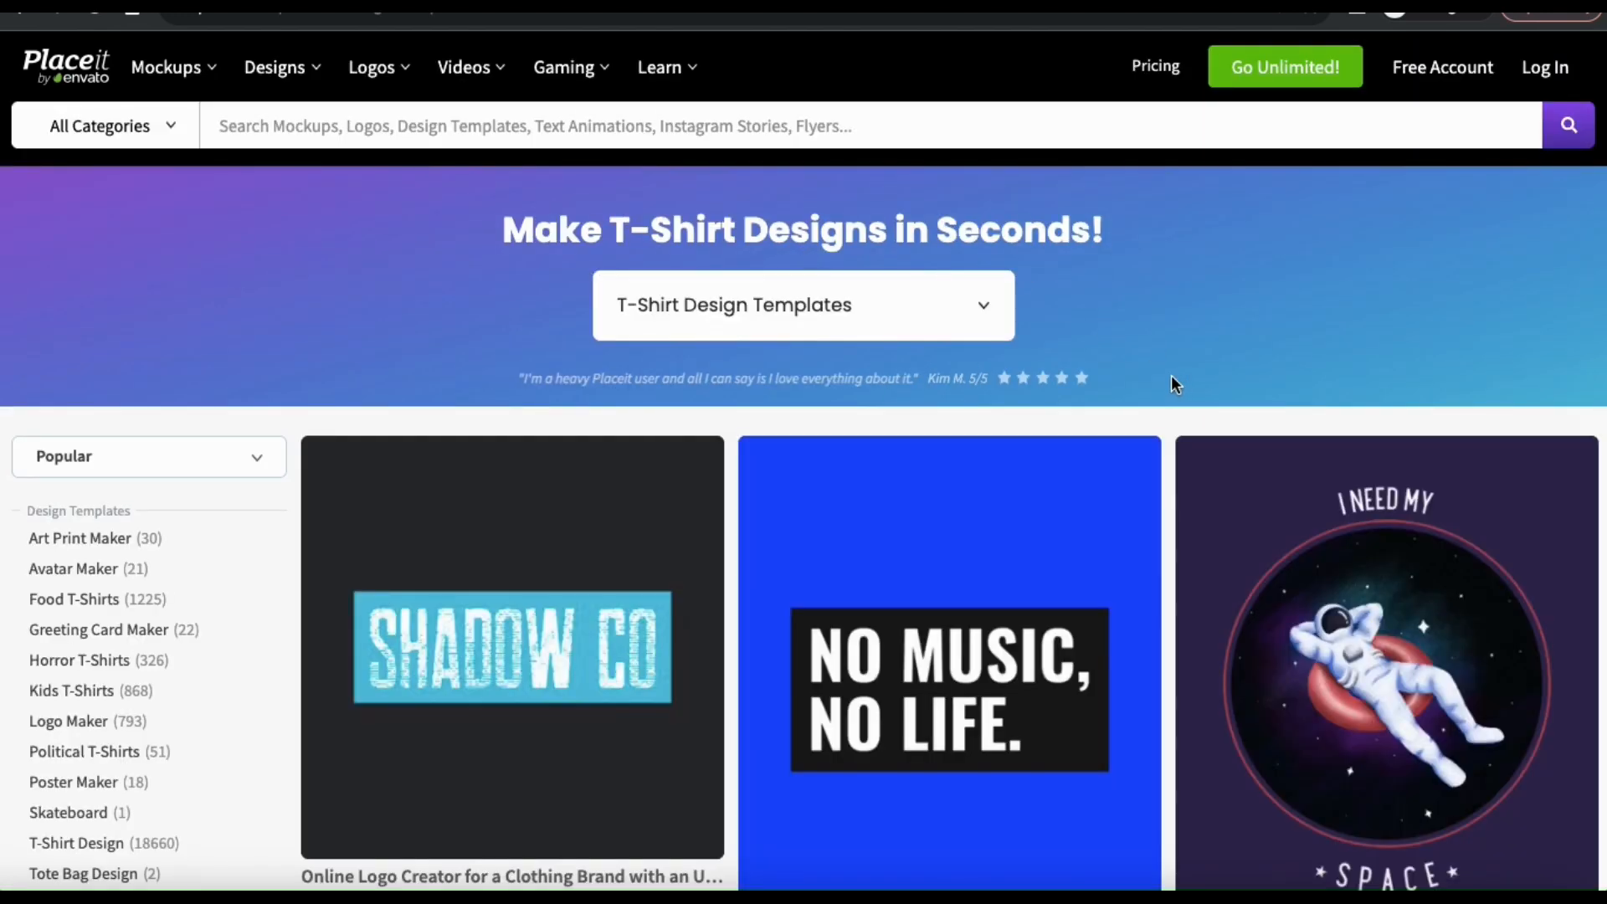
# - Look through the popular T-shirt design templates offered across all themes
pyautogui.scroll(-5, 1173, 384)
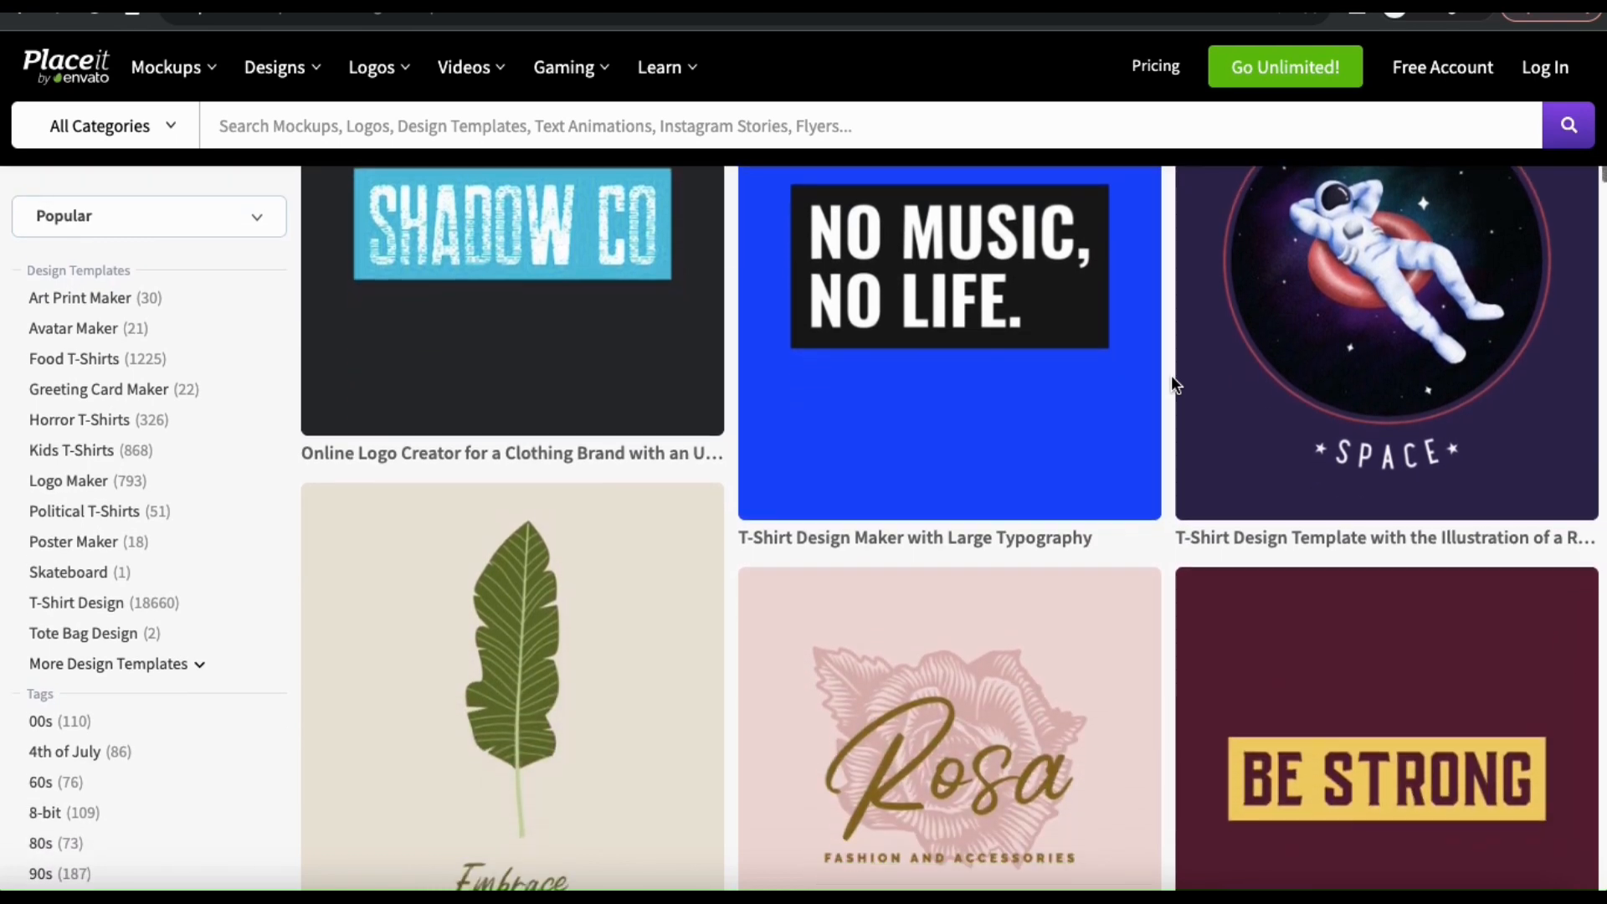
pyautogui.scroll(-9, 1173, 378)
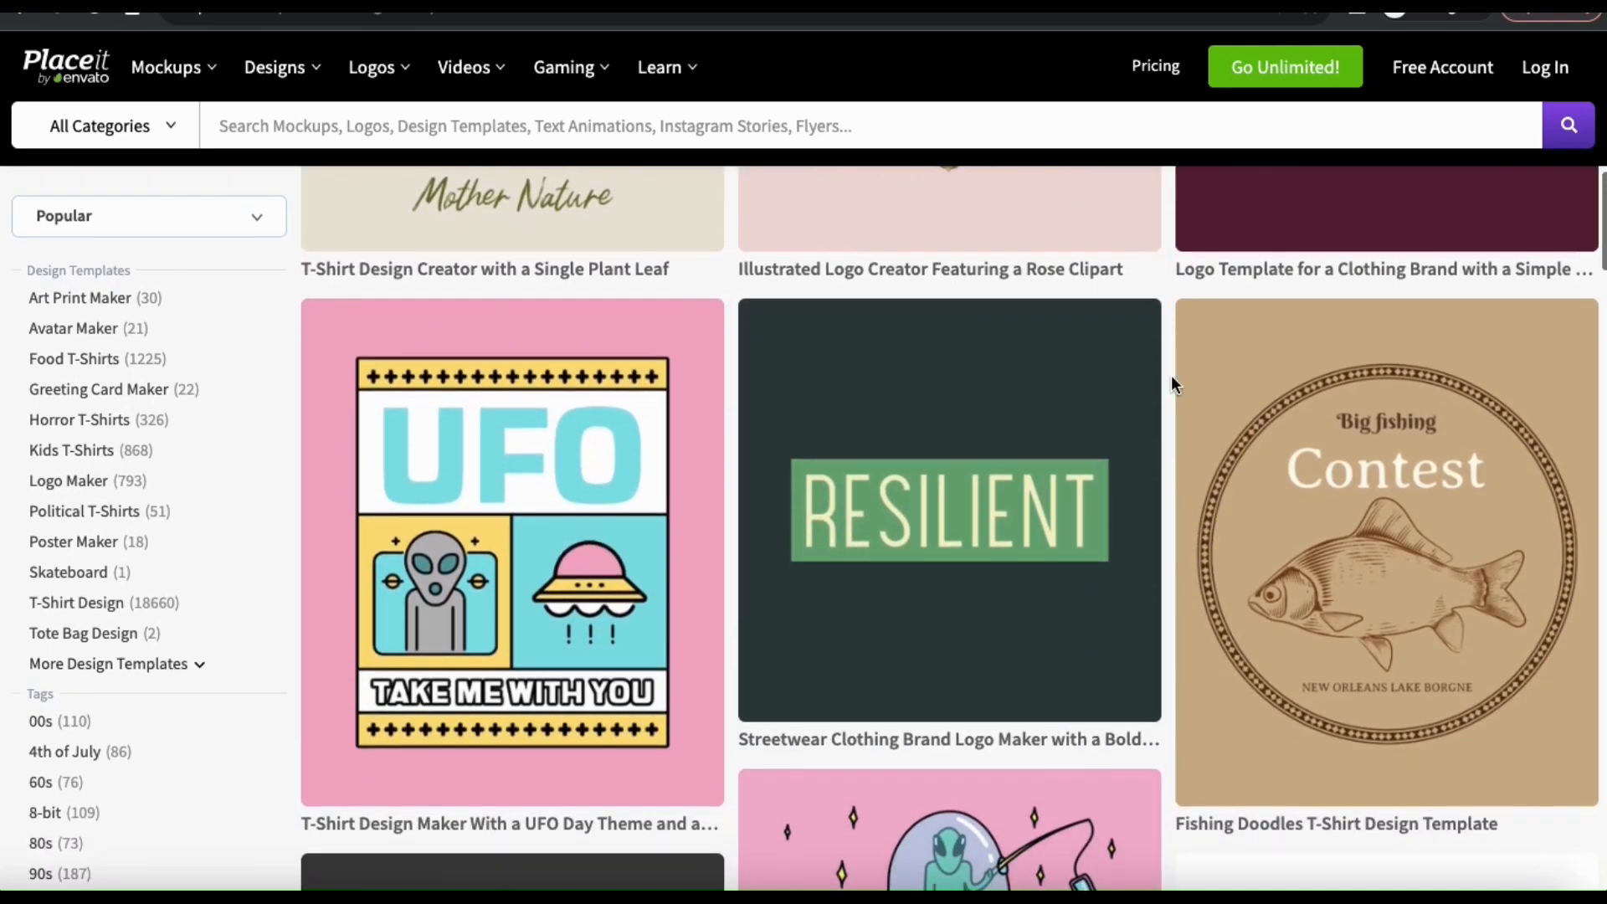
pyautogui.scroll(-9, 1173, 384)
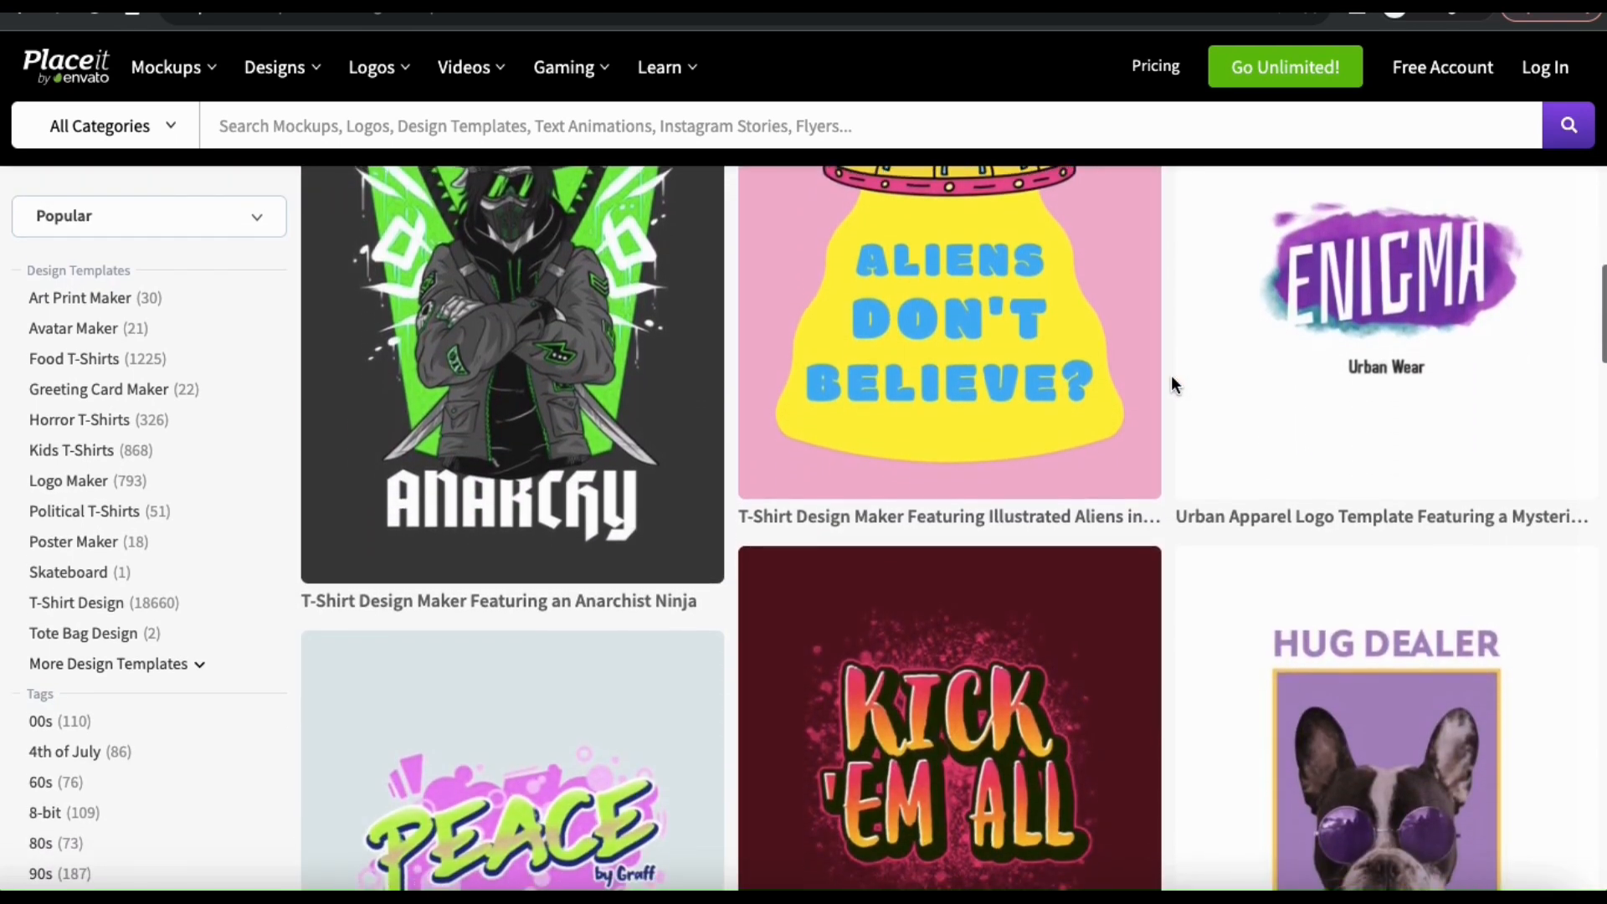
pyautogui.scroll(-5, 1172, 383)
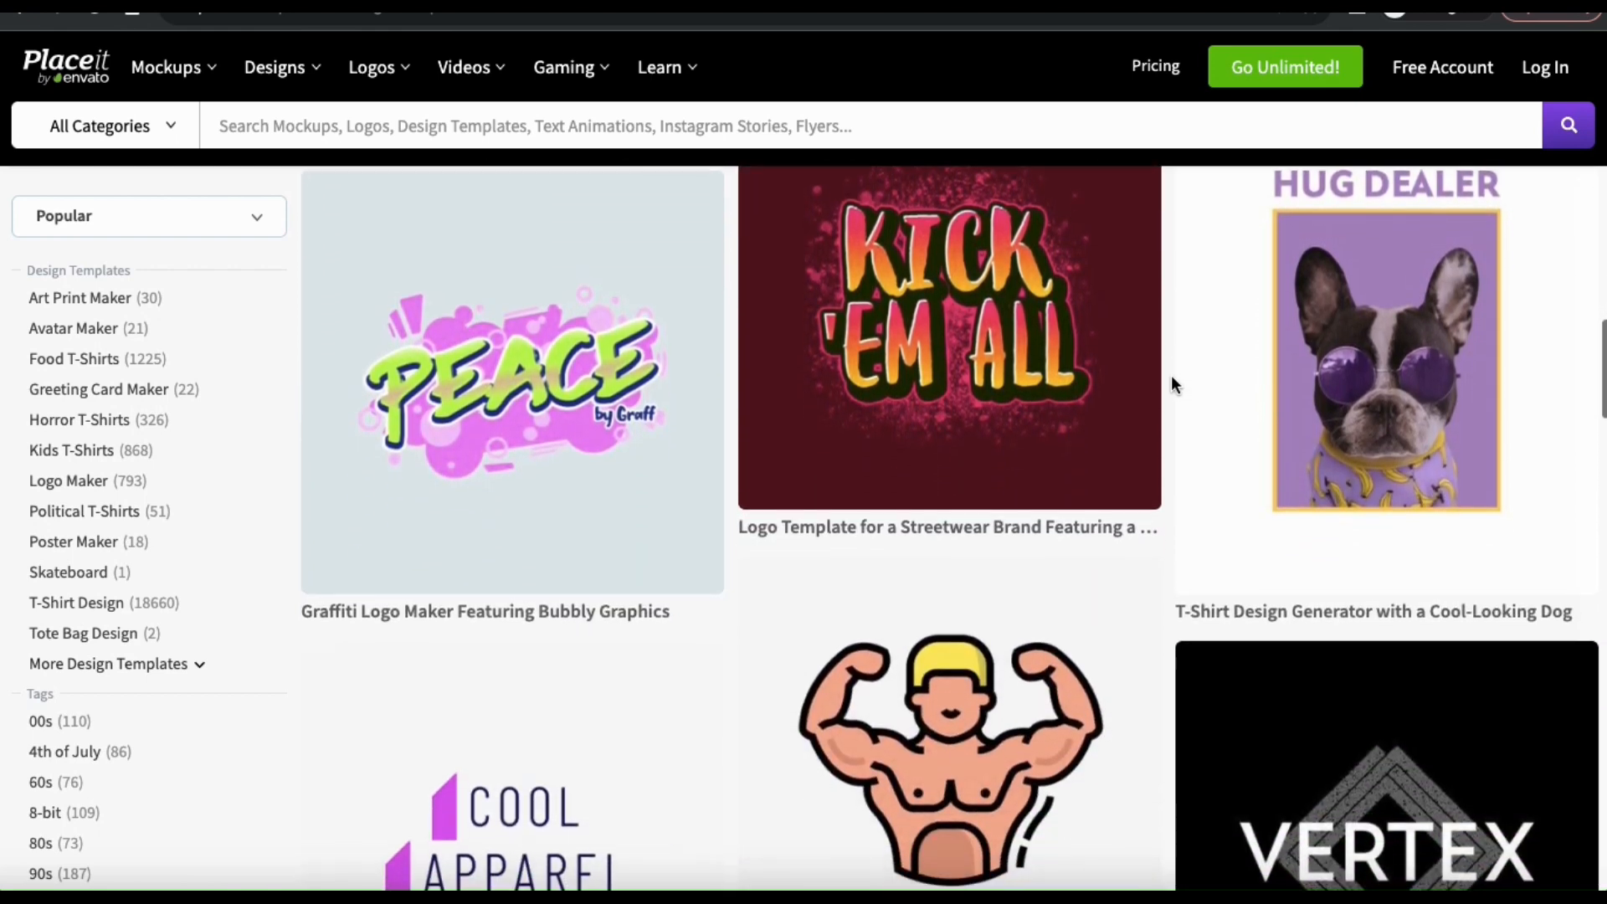
pyautogui.scroll(-7, 1171, 383)
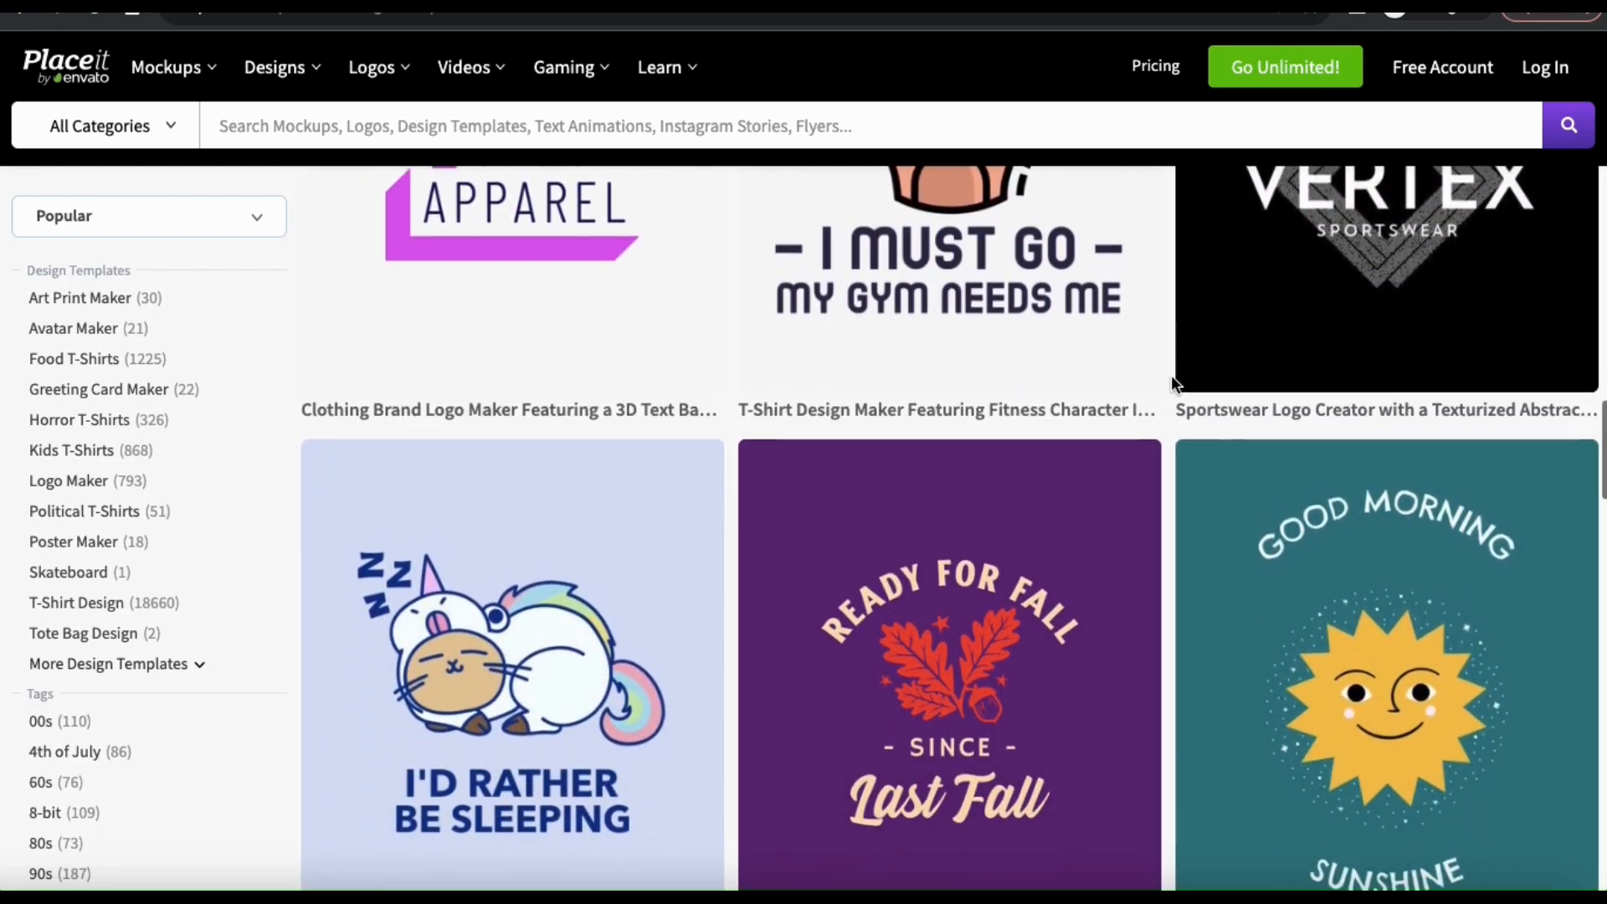
pyautogui.scroll(-2, 1172, 375)
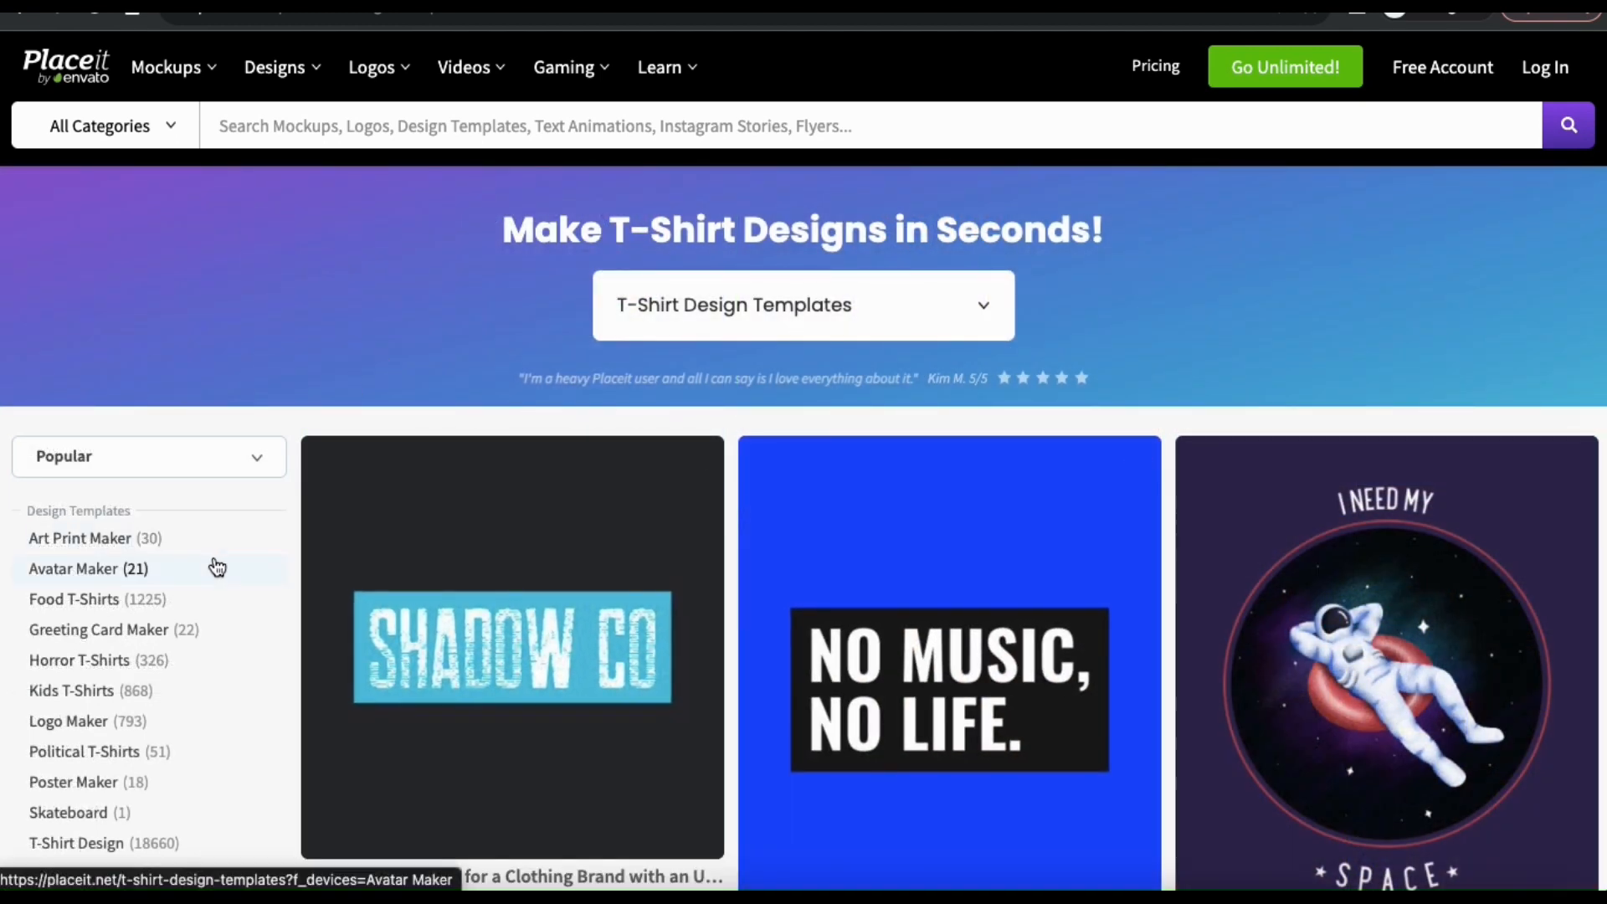
# - Expand the full list of design template categories and review the available T-shirt categories and theme tags
pyautogui.scroll(-3, 217, 567)
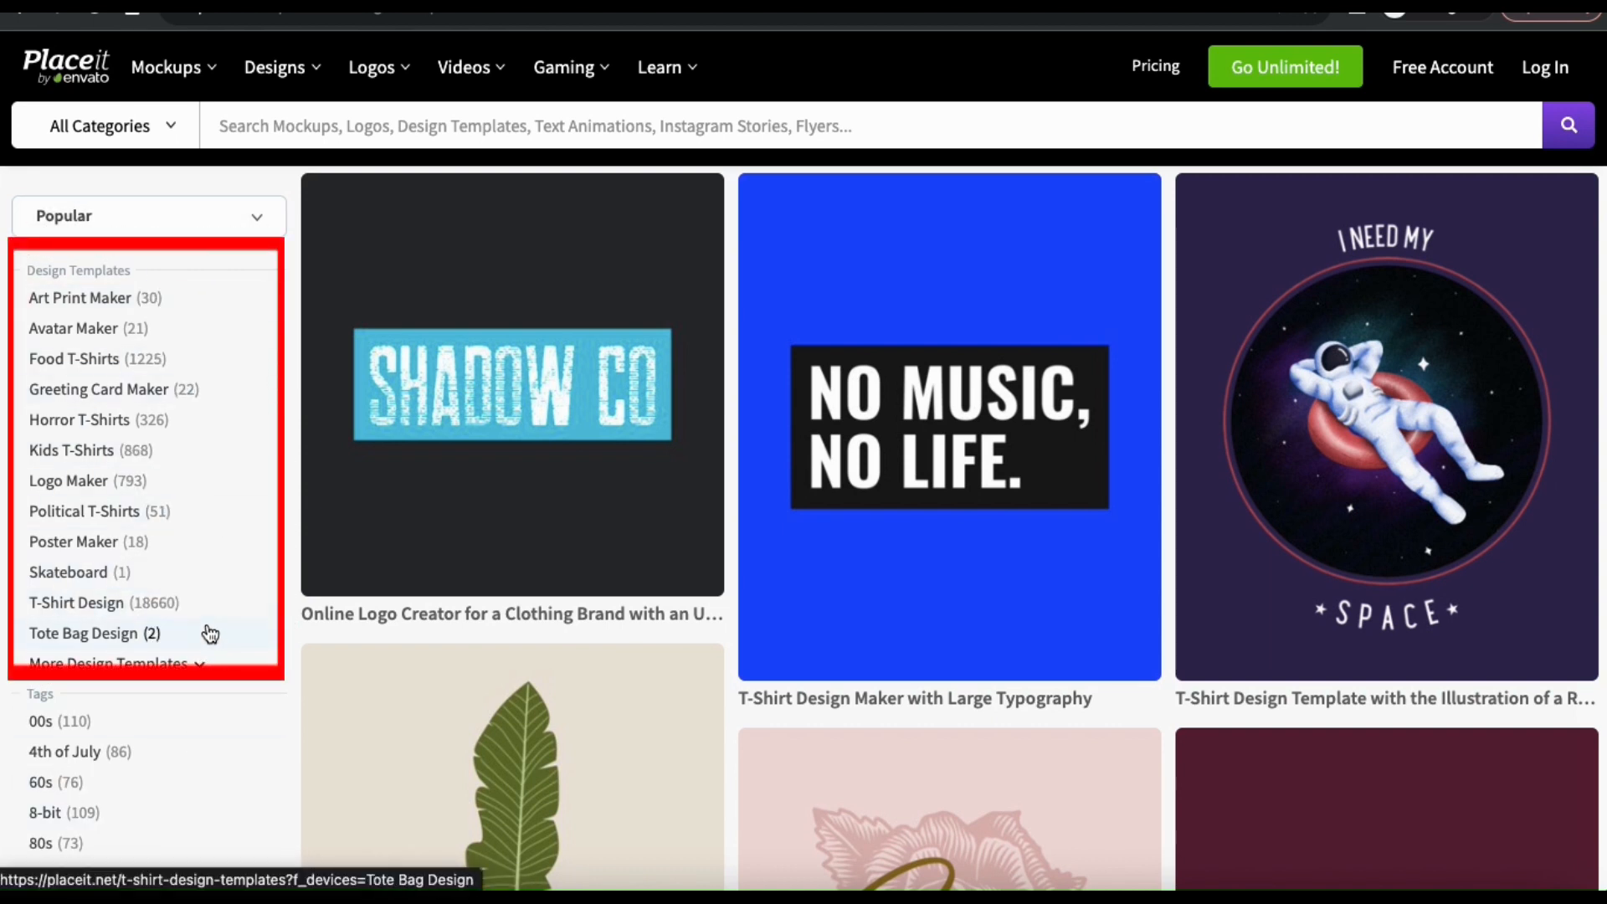
pyautogui.click(200, 664)
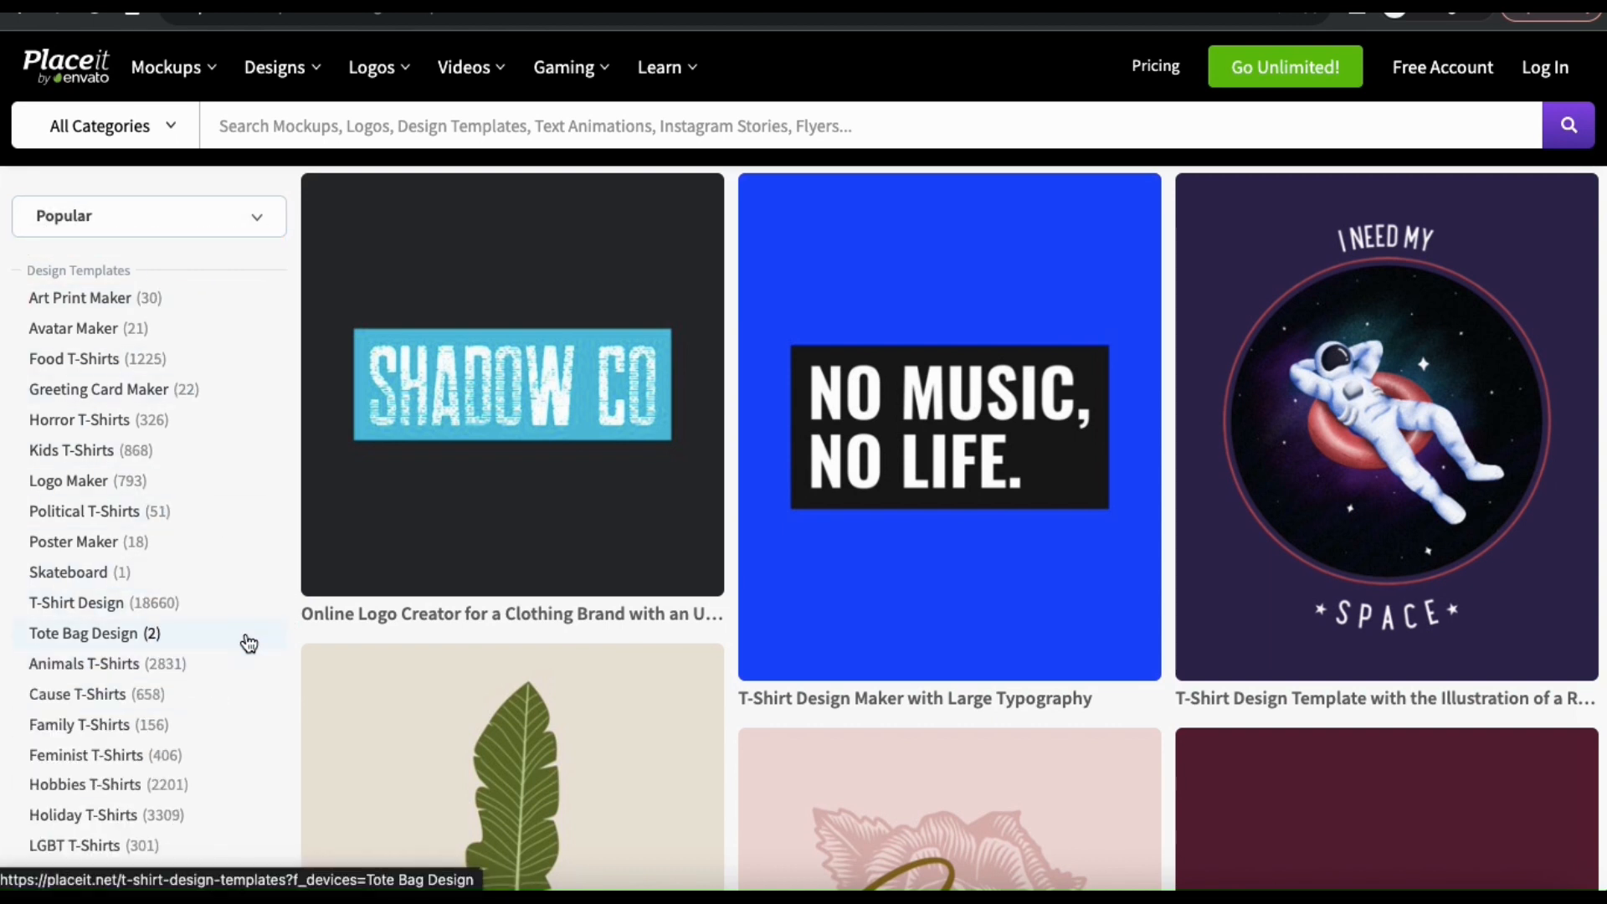
pyautogui.scroll(-5, 248, 643)
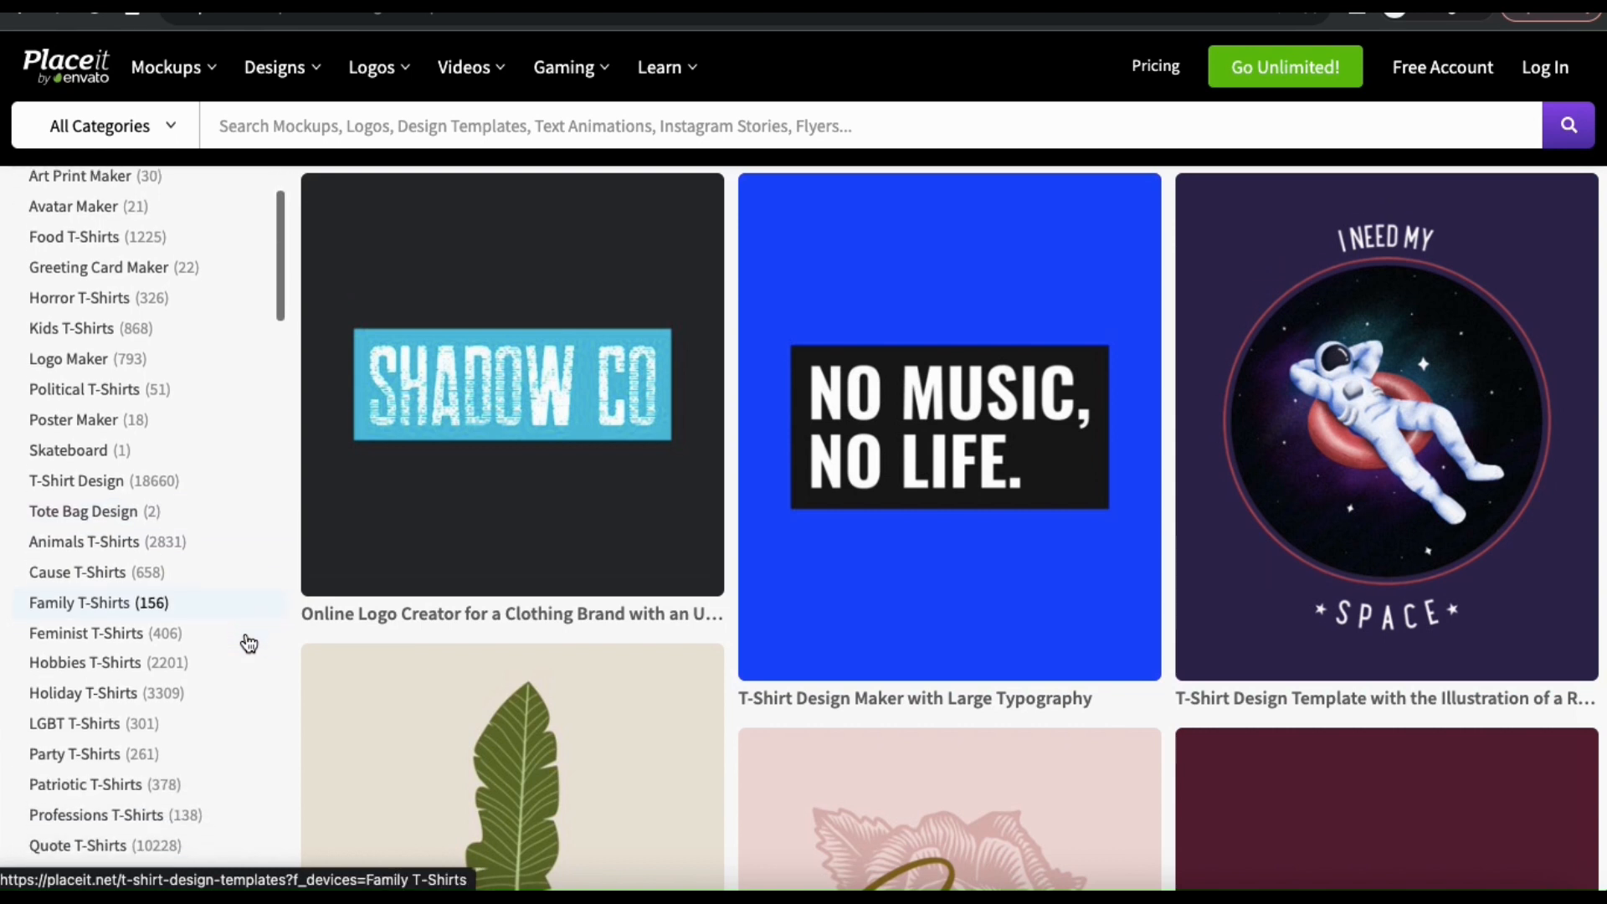
pyautogui.scroll(-6, 248, 643)
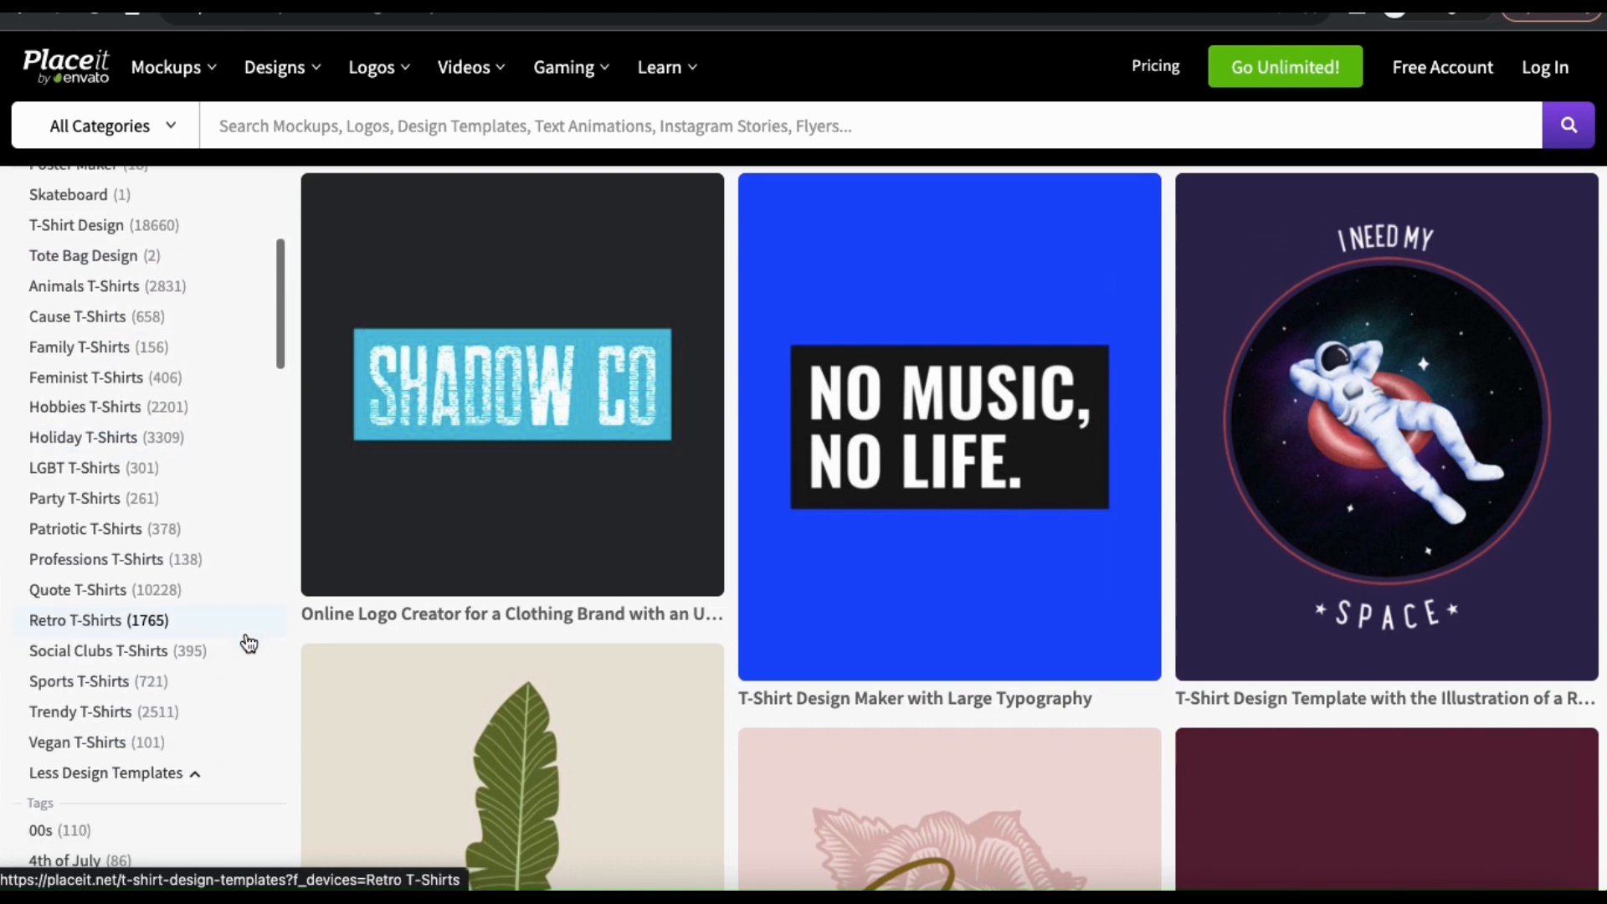
pyautogui.scroll(-10, 249, 643)
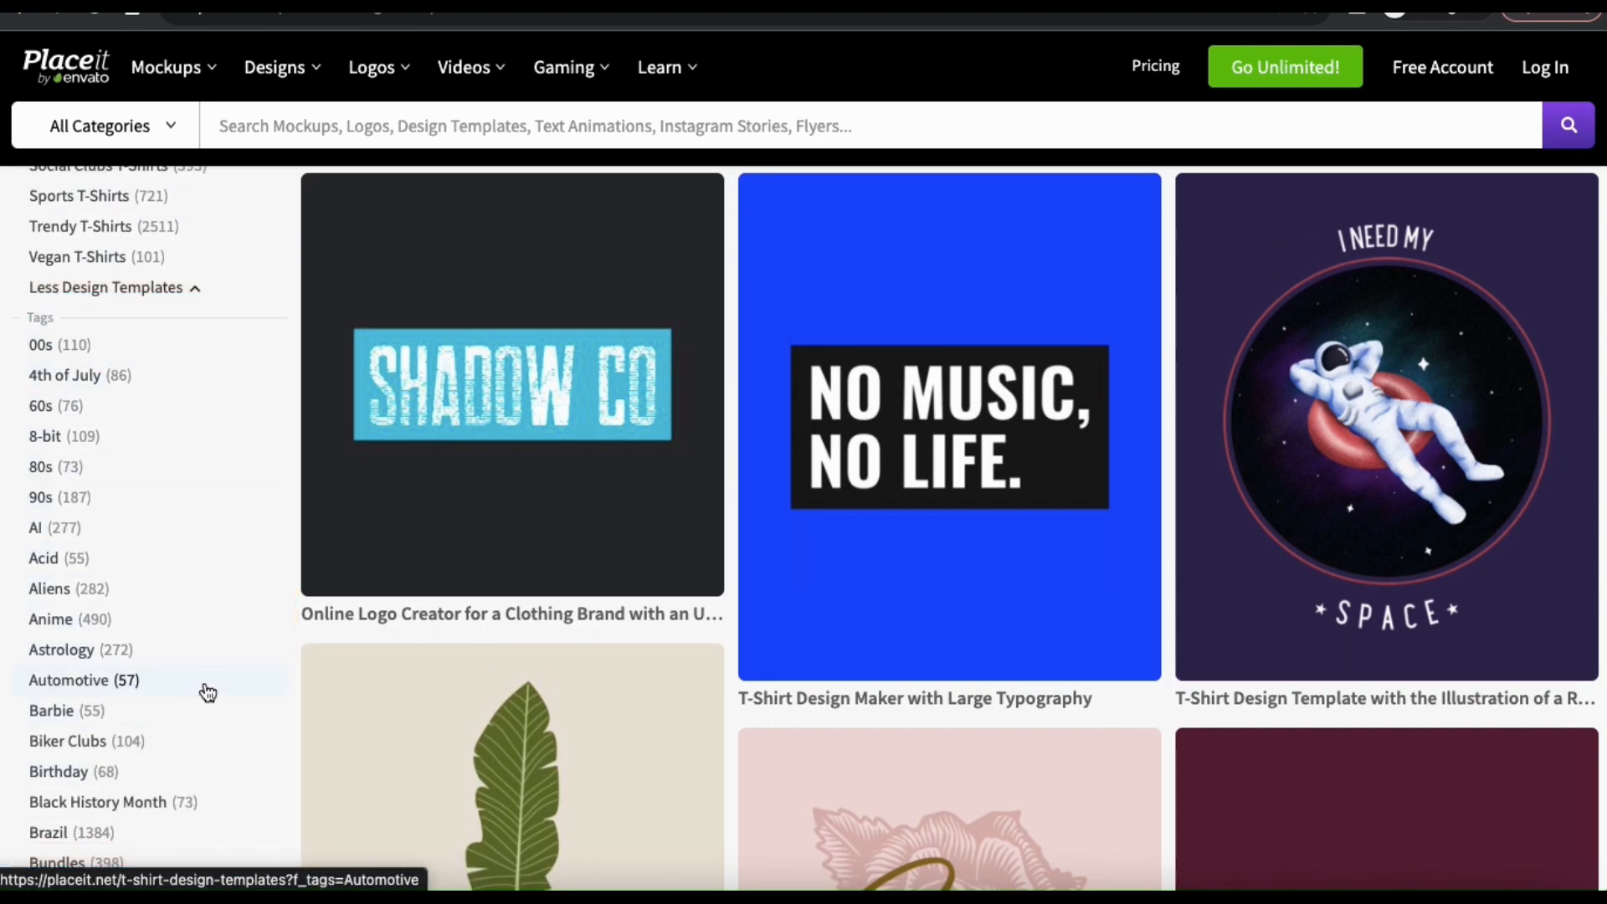
pyautogui.scroll(-1, 208, 693)
pyautogui.scroll(-12, 207, 693)
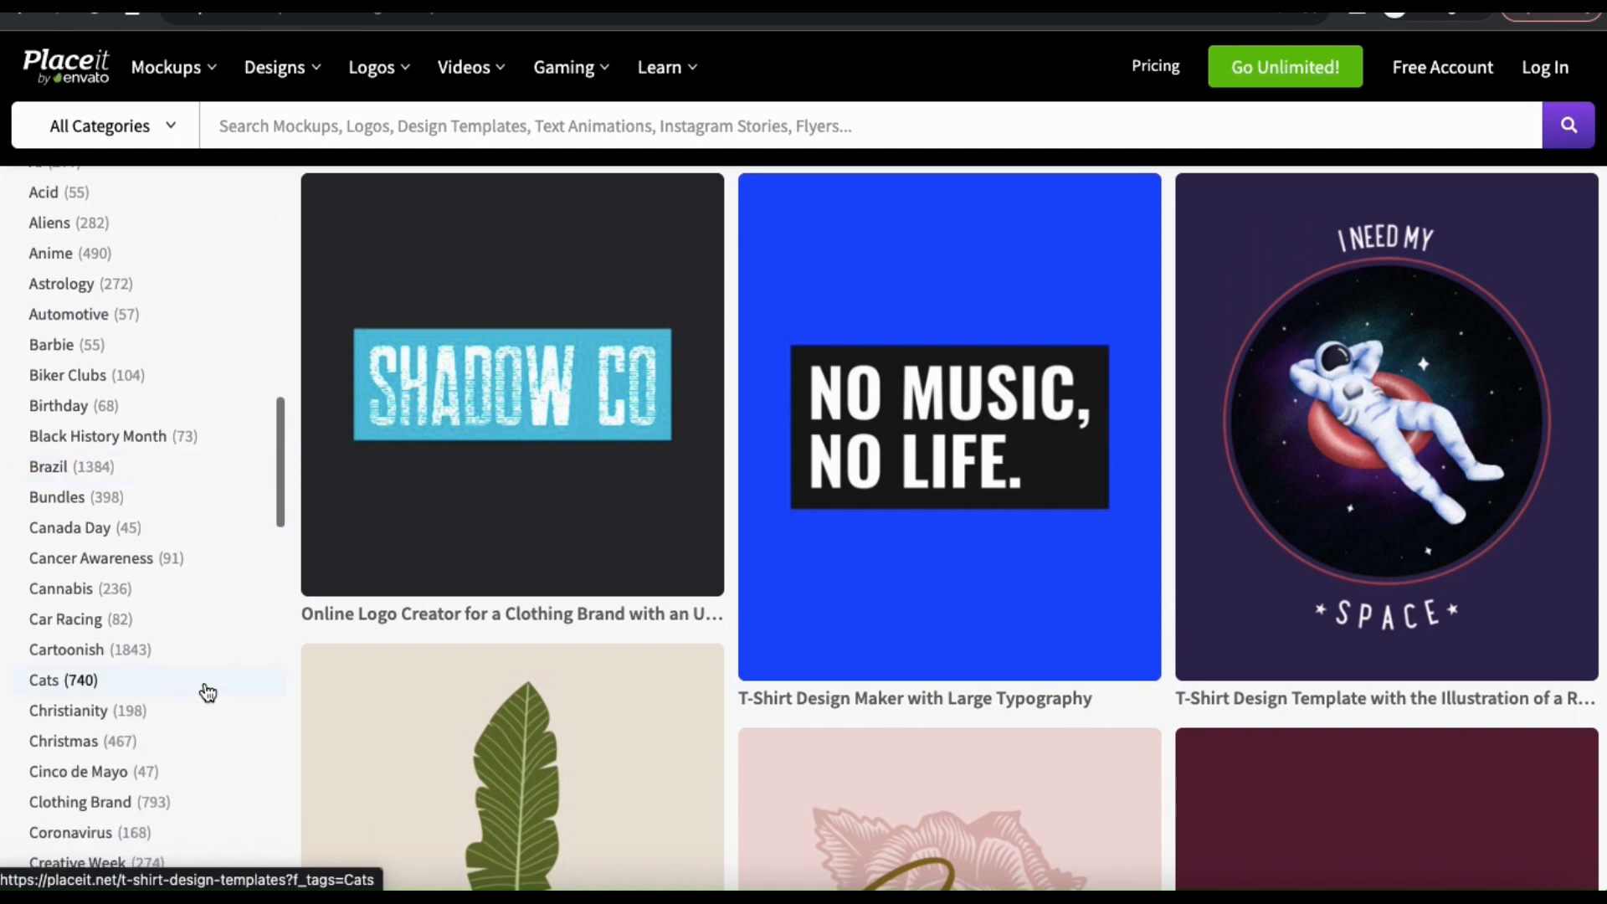
pyautogui.scroll(-8, 208, 693)
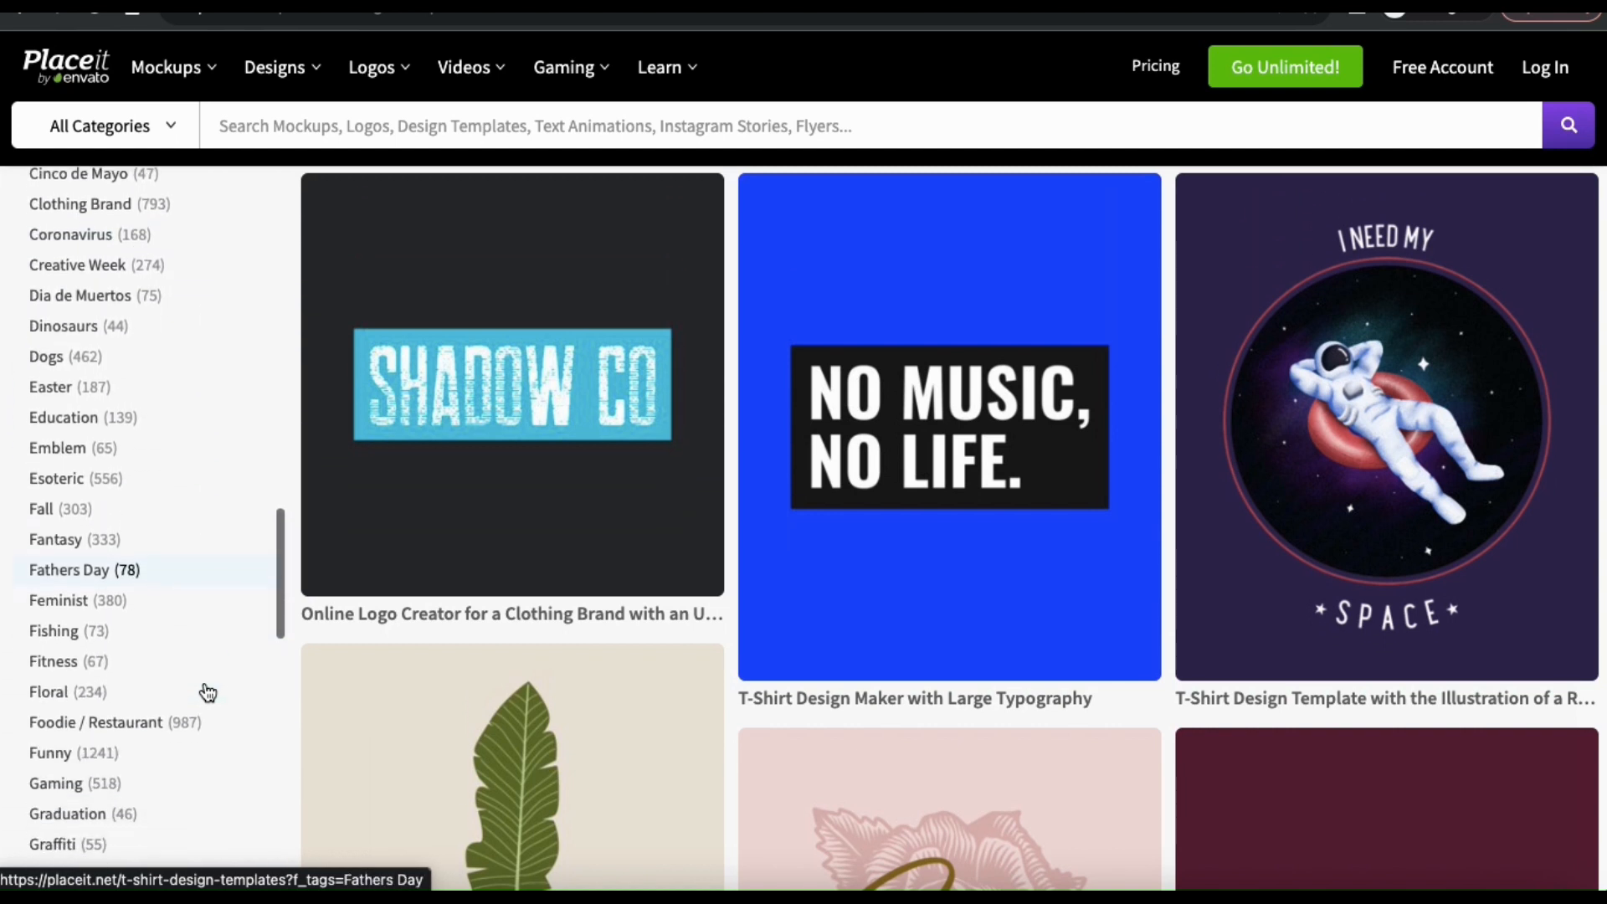
pyautogui.scroll(-11, 207, 693)
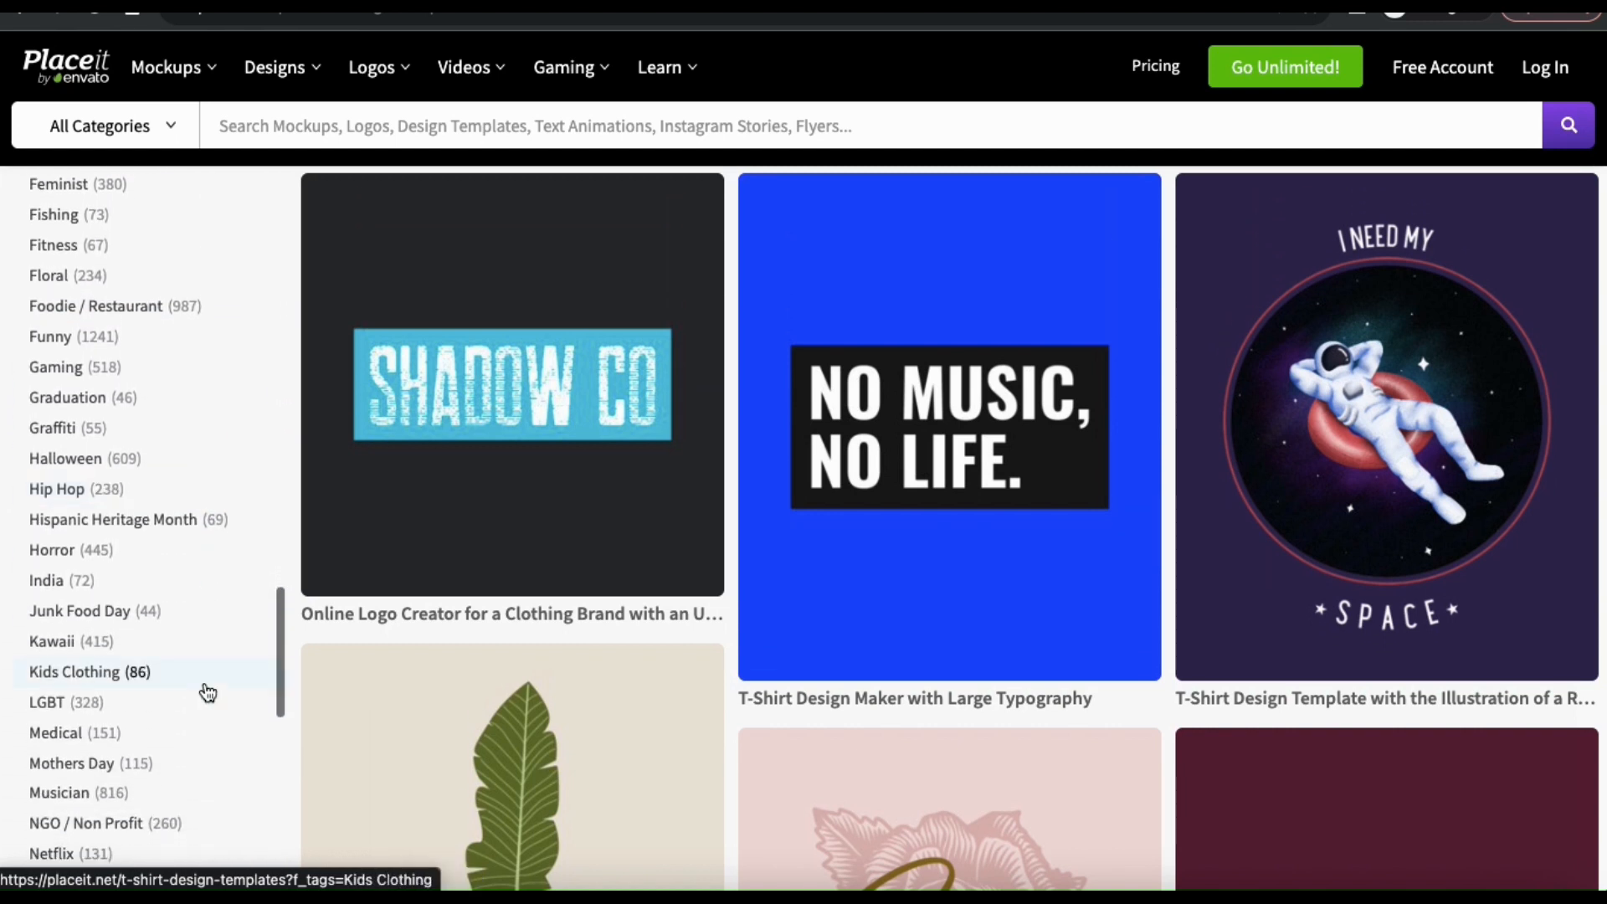
pyautogui.scroll(-10, 208, 693)
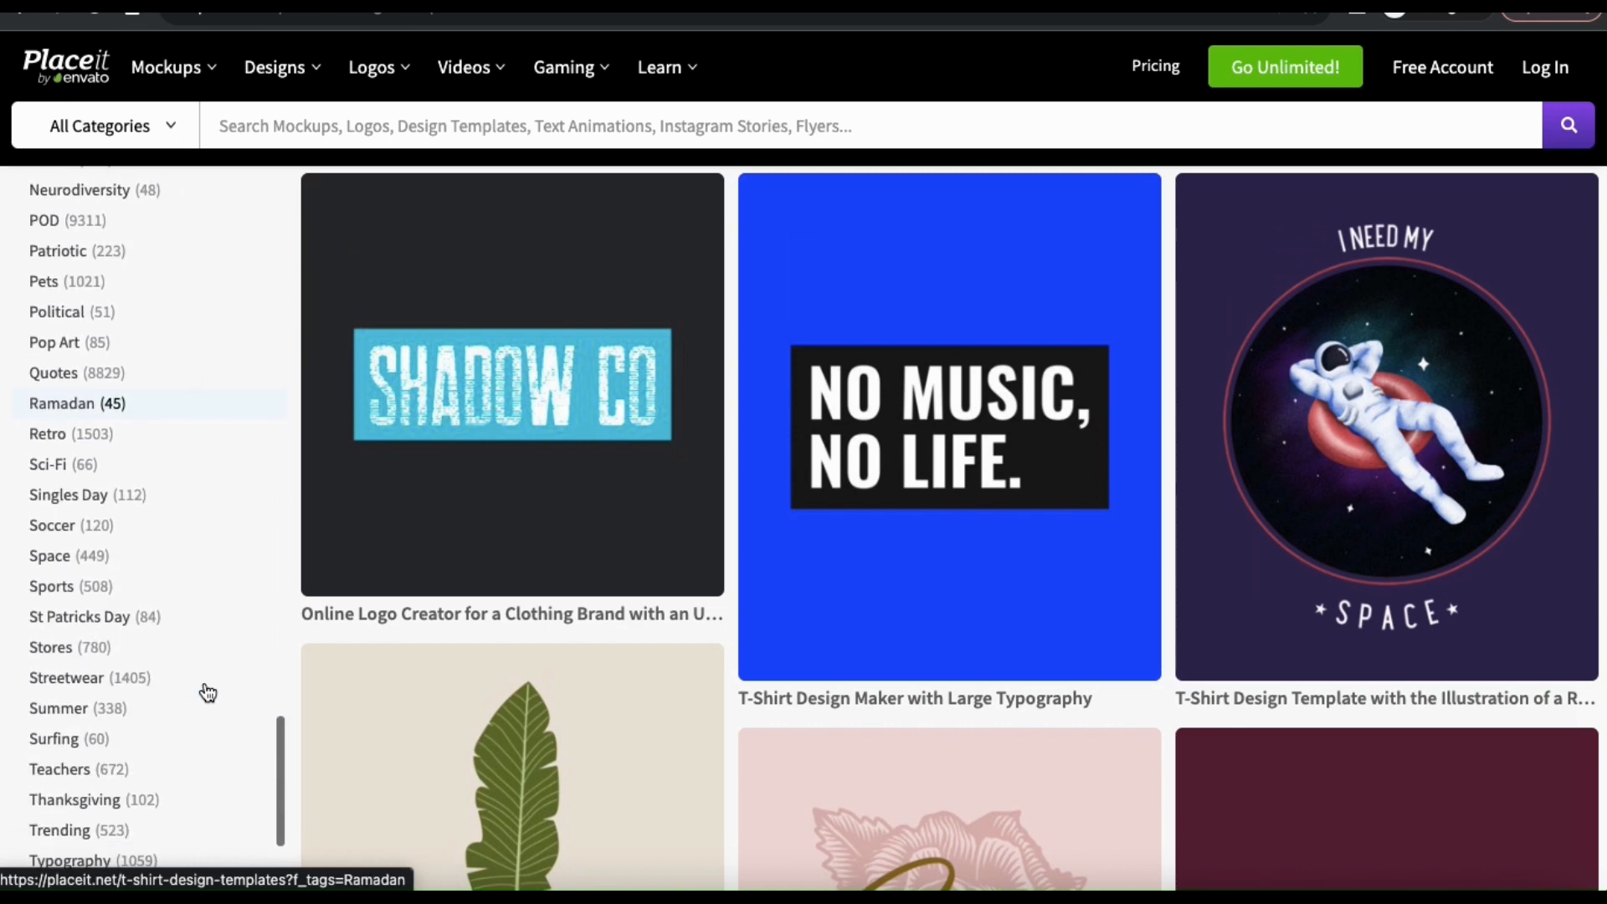
pyautogui.scroll(-1, 208, 693)
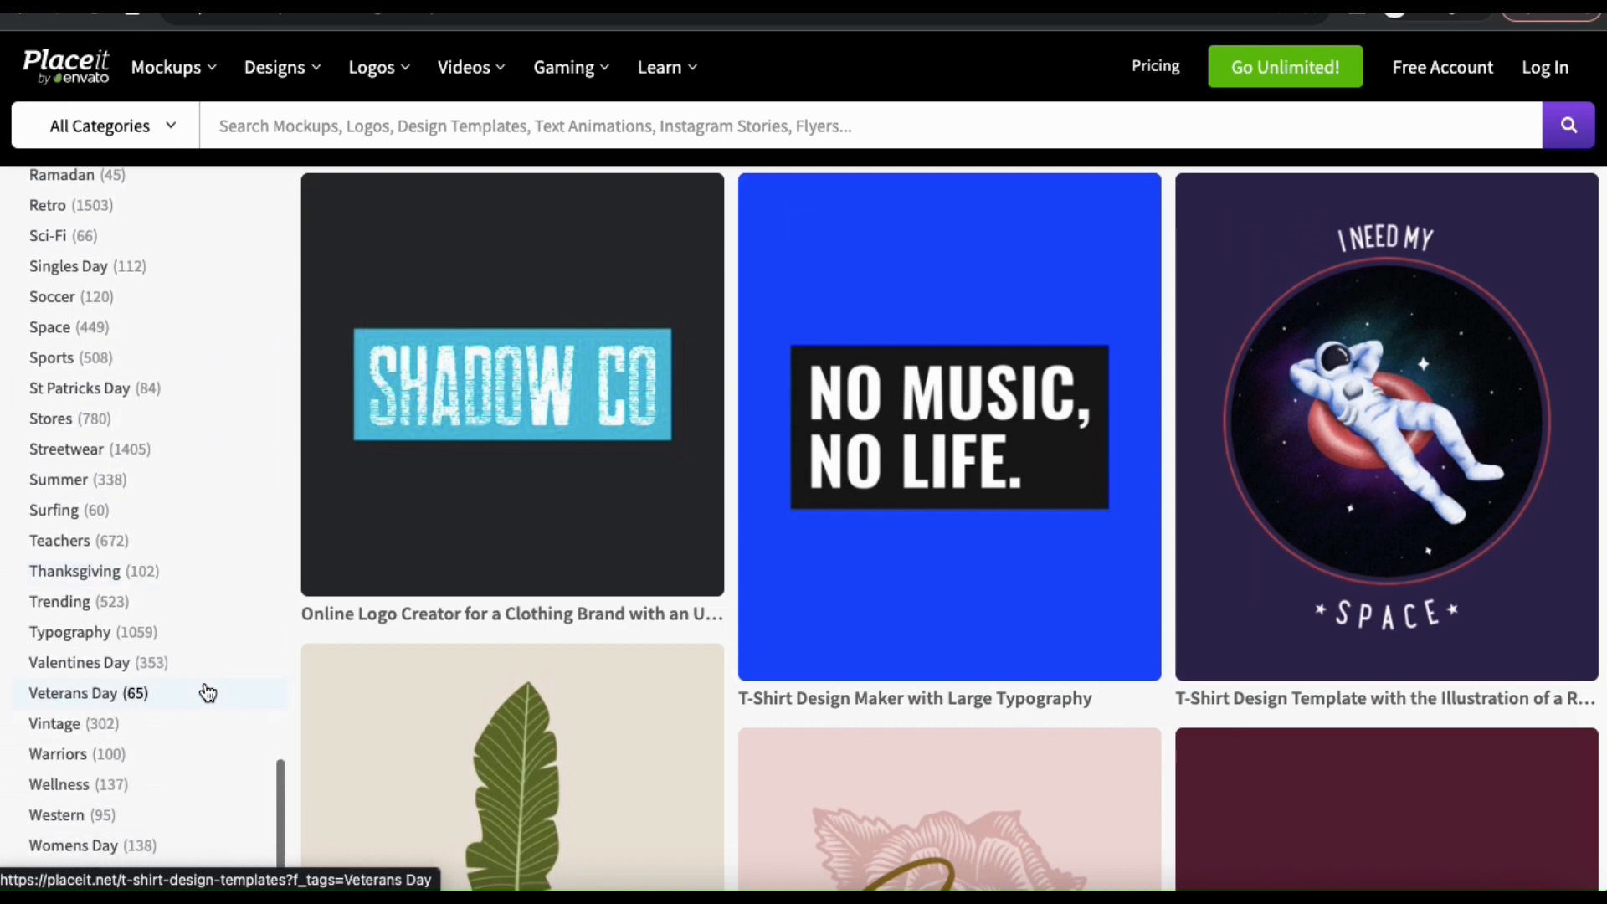
# - Filter the T-shirt design templates by the Dogs tag
pyautogui.scroll(20, 208, 694)
pyautogui.scroll(-1, 207, 693)
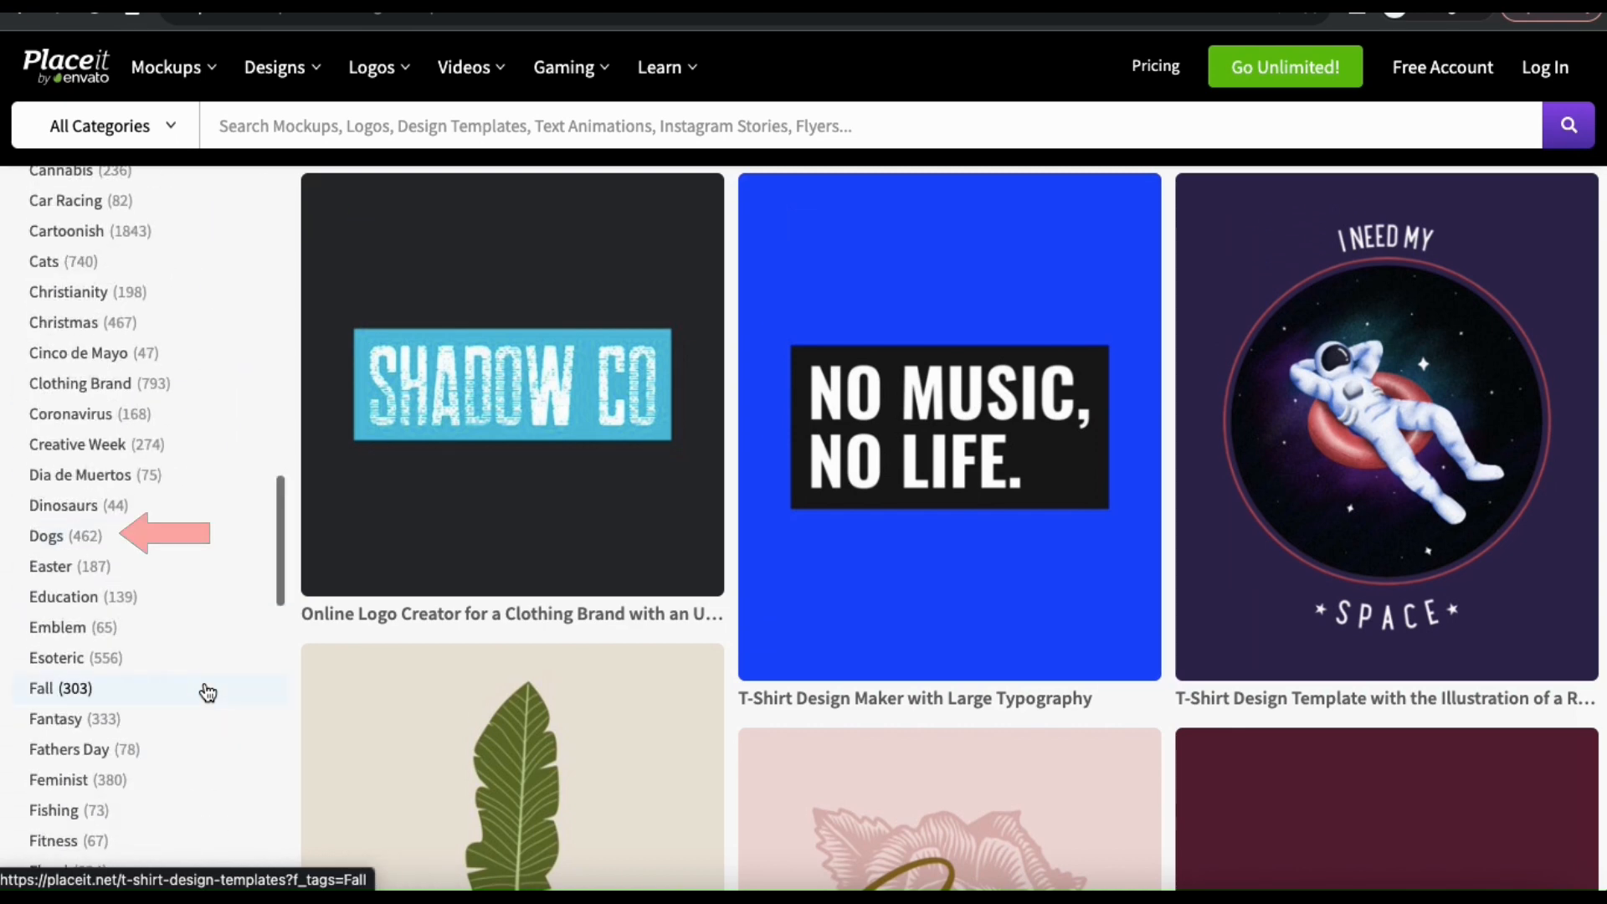
pyautogui.click(83, 552)
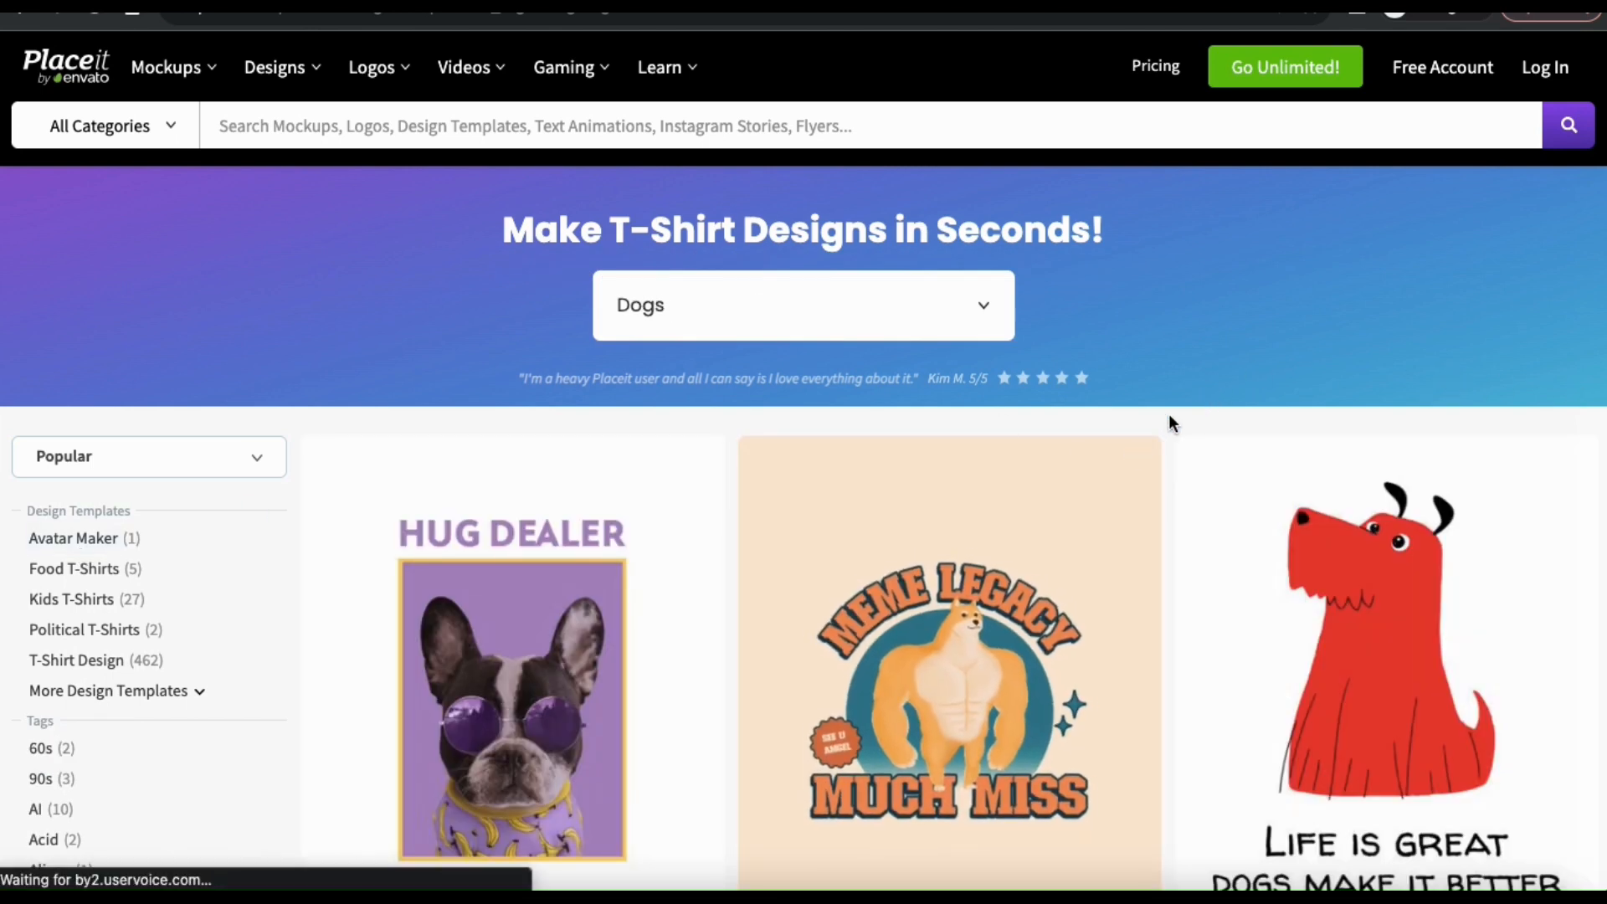
# - Look through the dog T-shirt designs and open the blue Adventure Awaits template with a dog holding balloons
pyautogui.scroll(-3, 1168, 417)
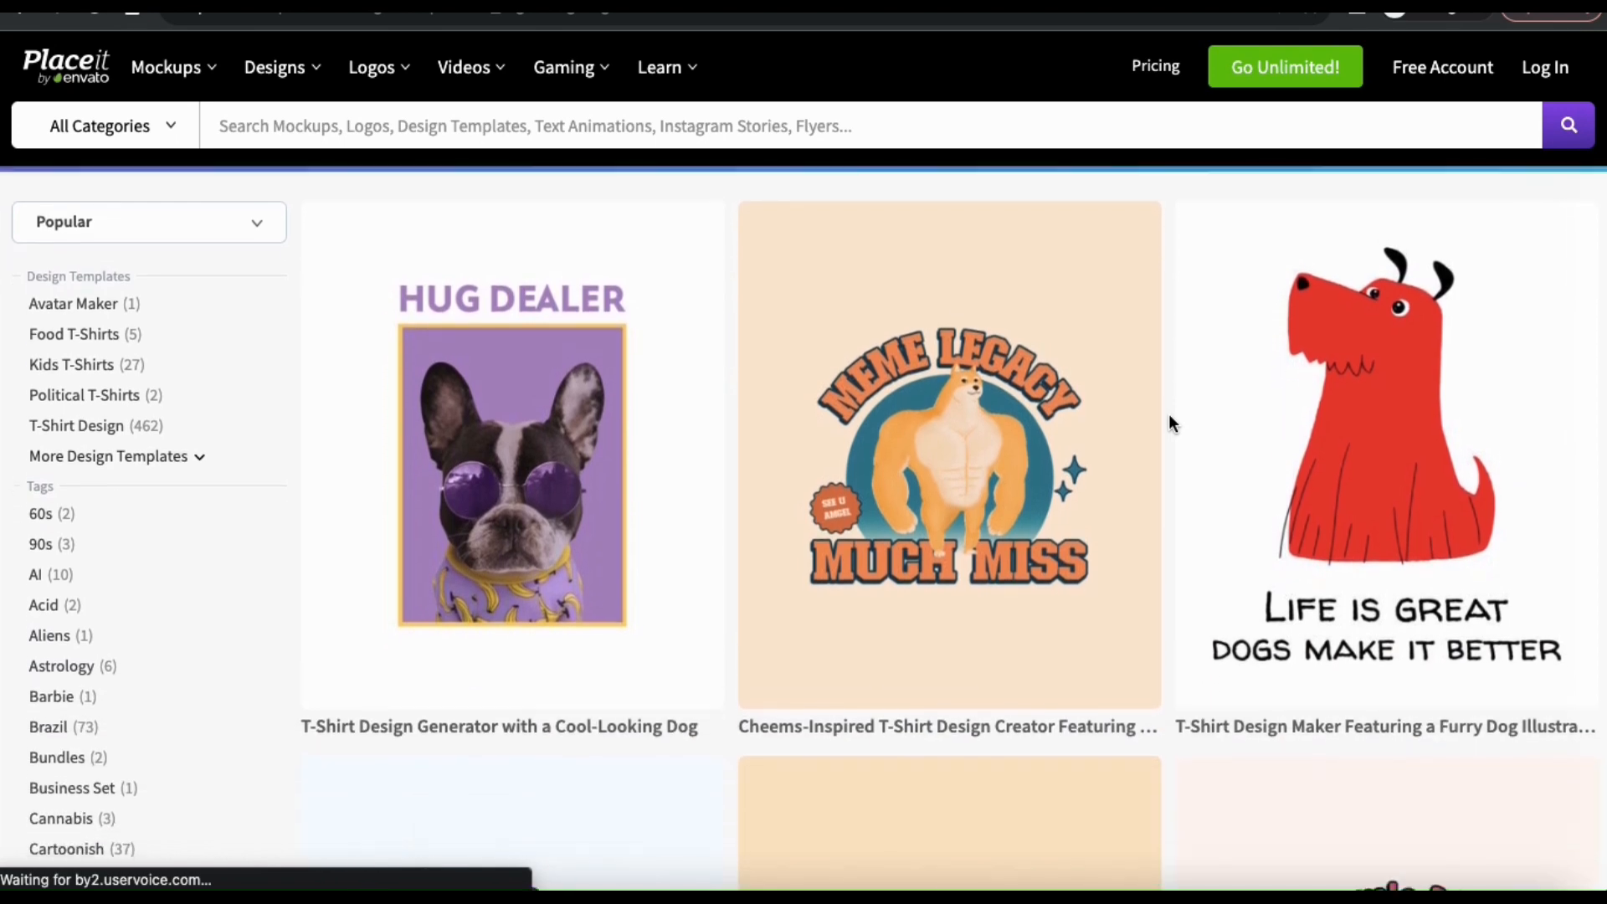
pyautogui.scroll(-9, 1168, 417)
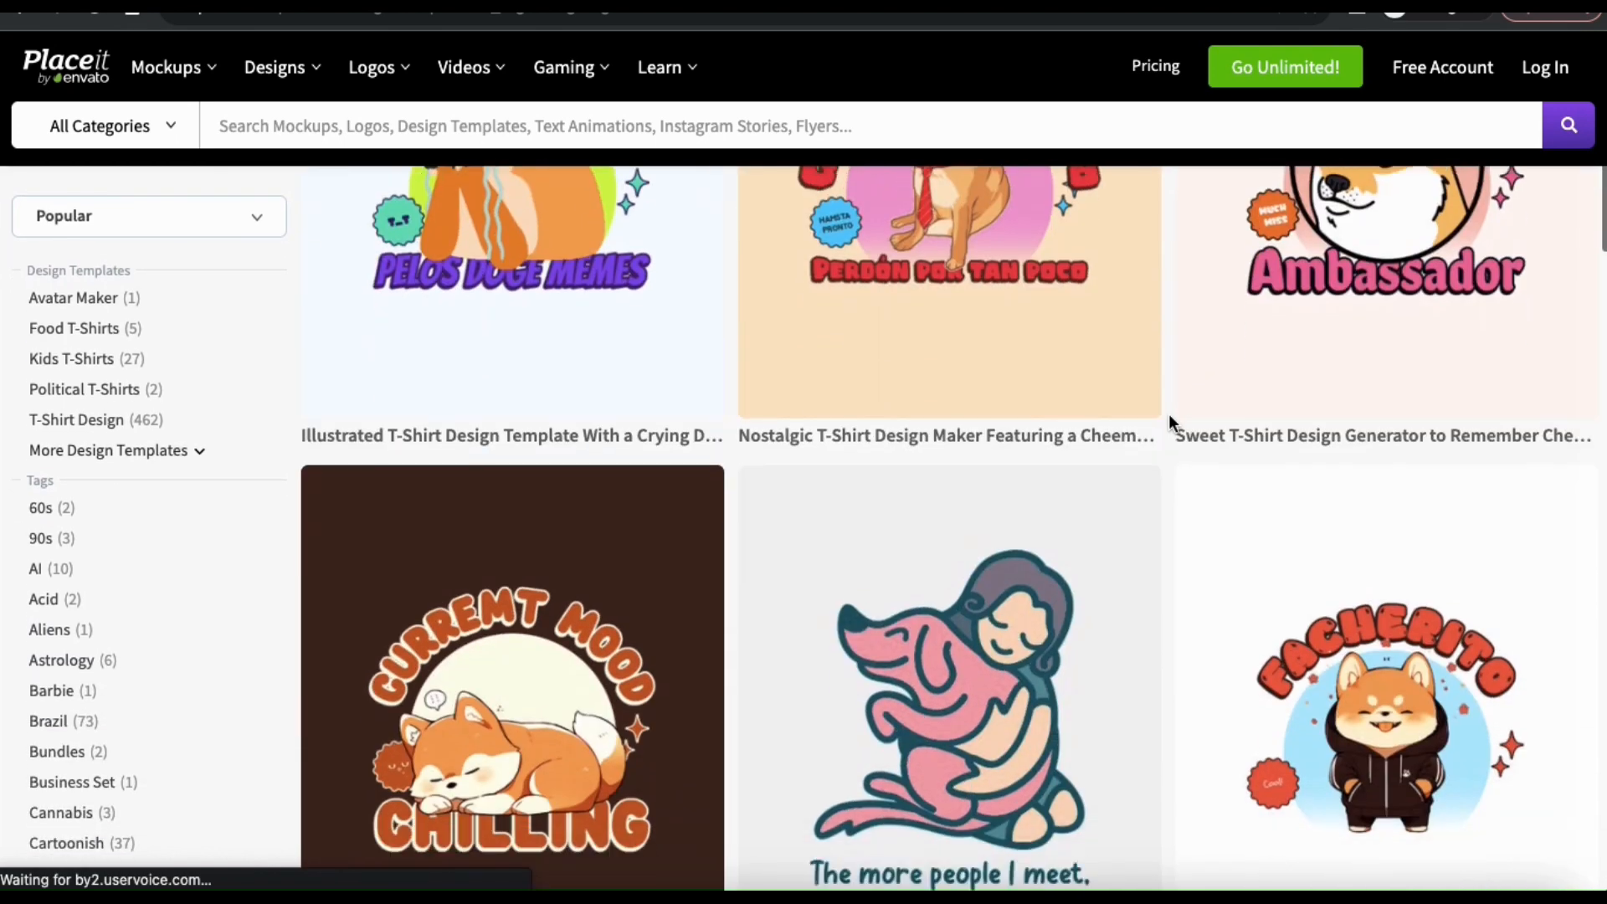
pyautogui.scroll(-9, 1168, 413)
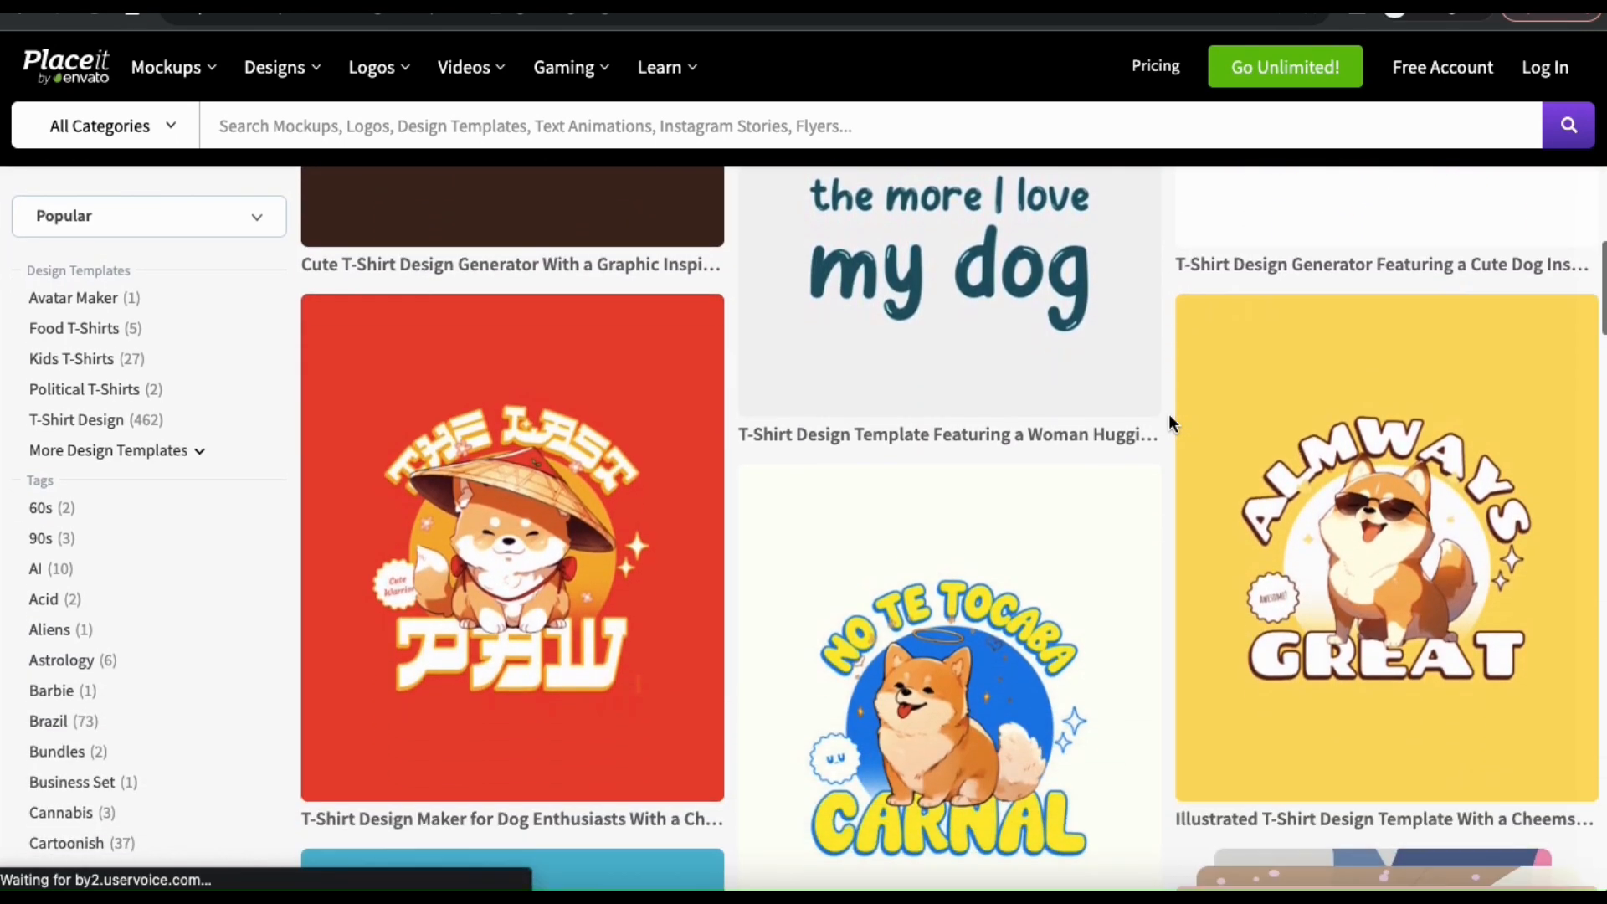
pyautogui.scroll(-9, 1169, 413)
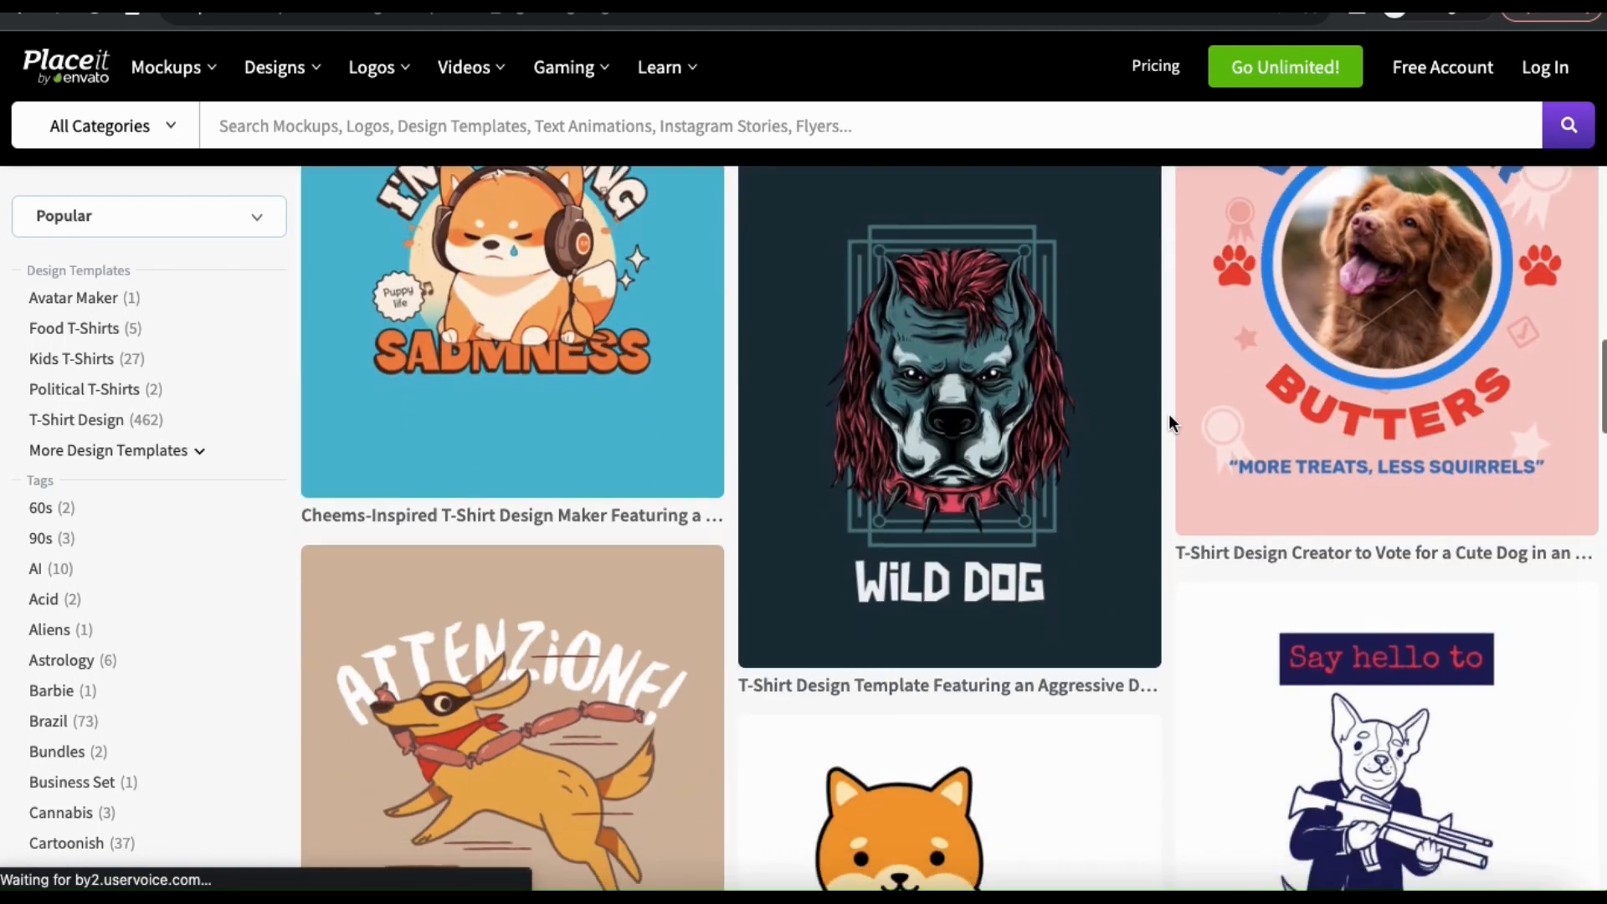
pyautogui.scroll(-10, 1169, 413)
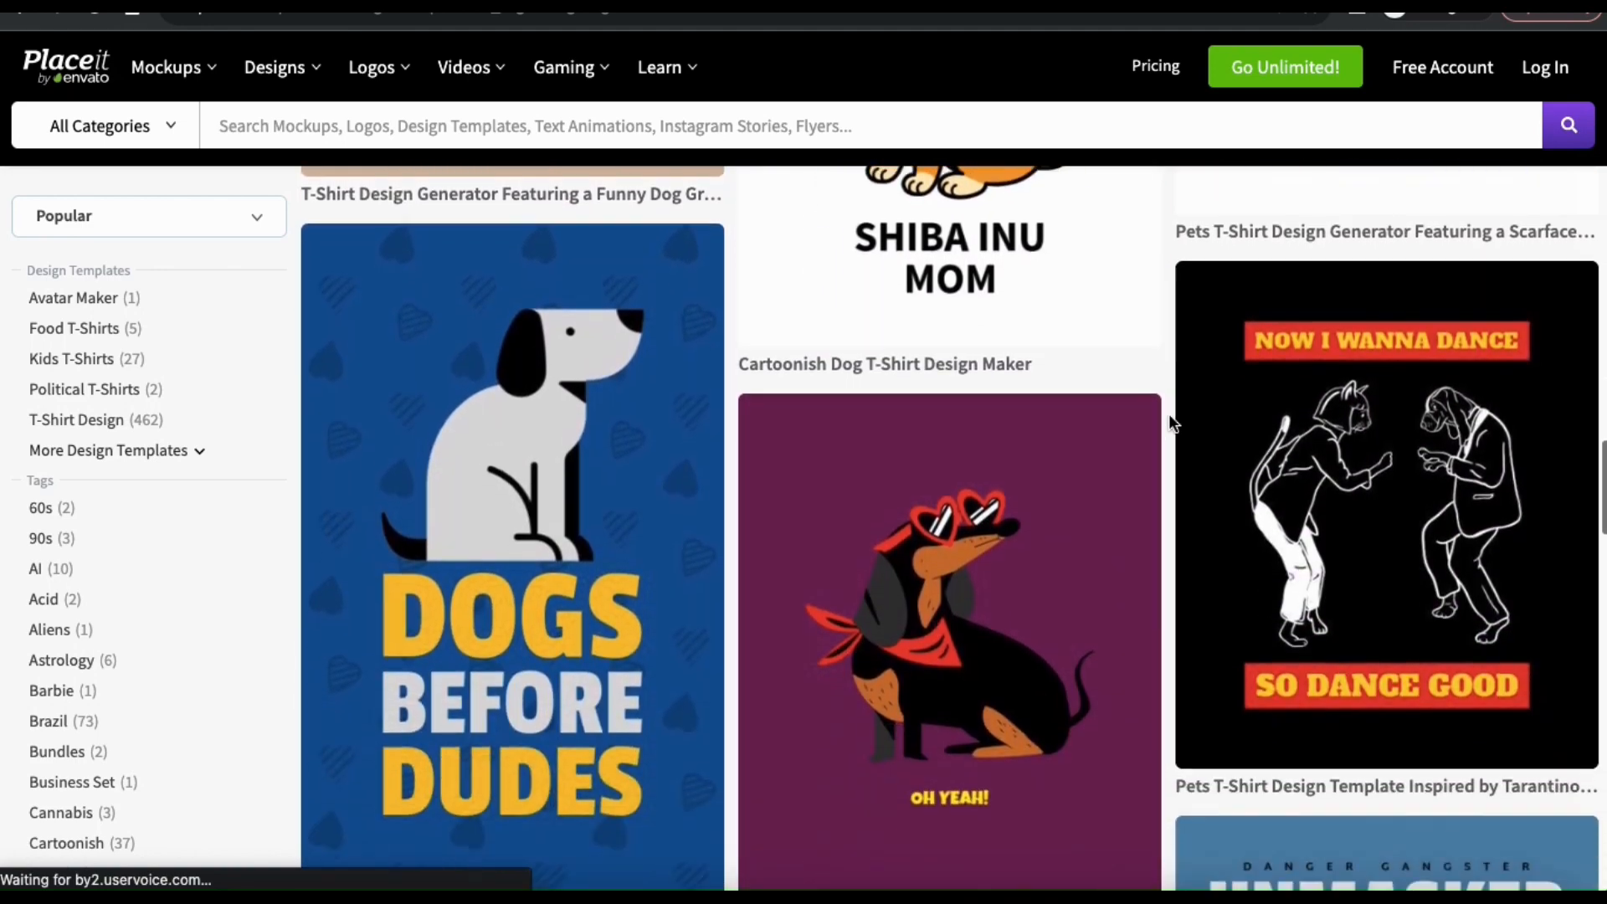
pyautogui.scroll(-7, 1170, 521)
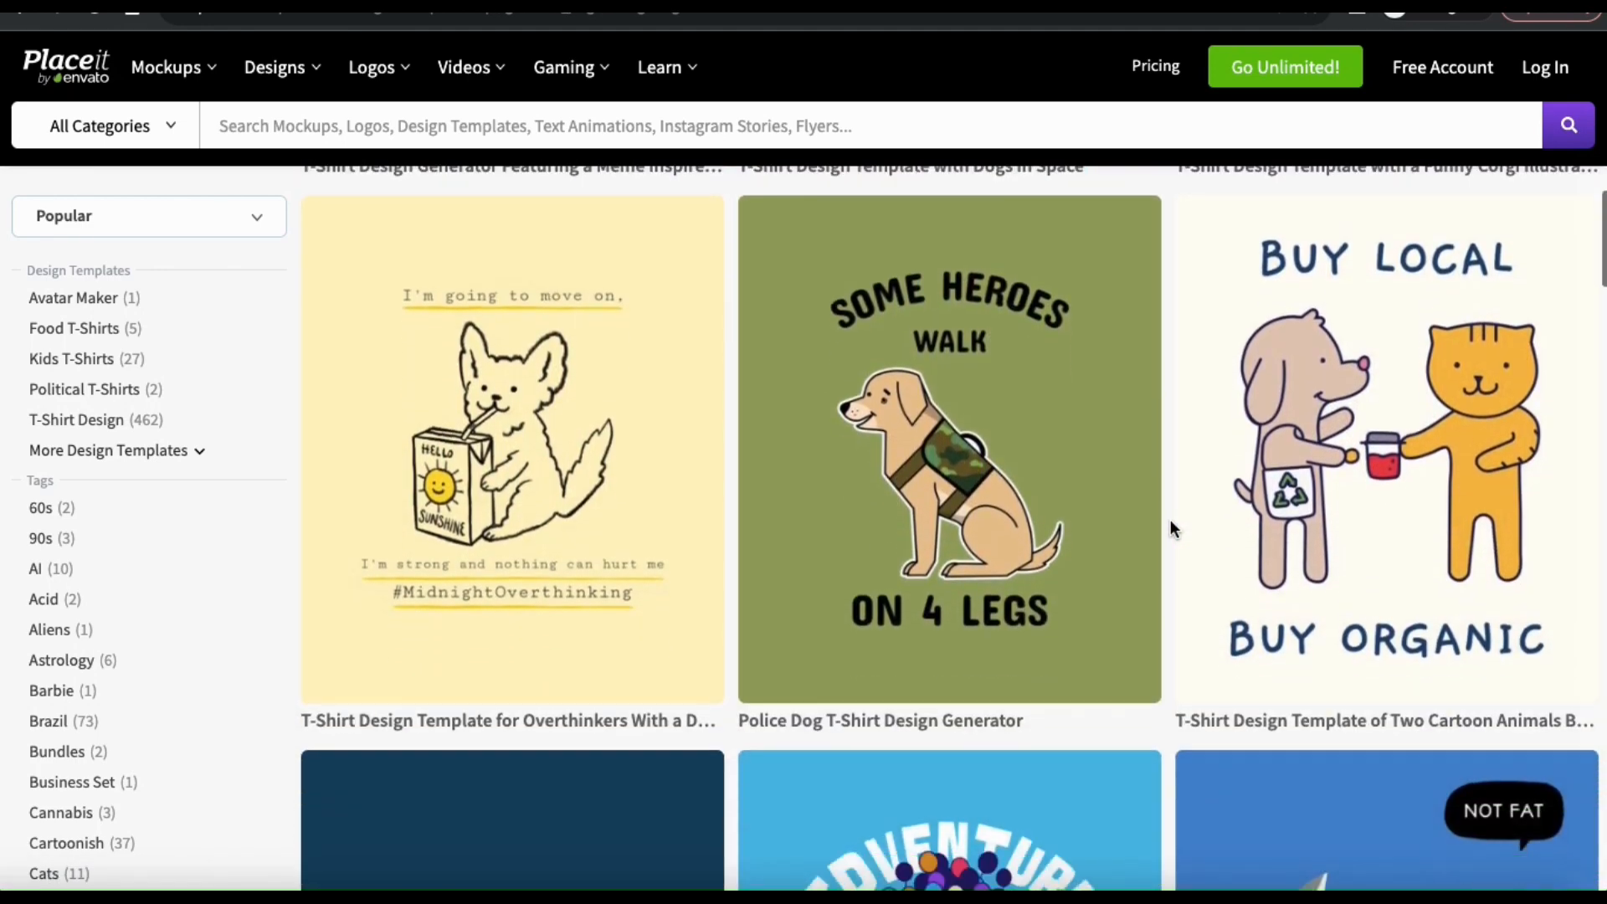
pyautogui.scroll(-2, 1170, 525)
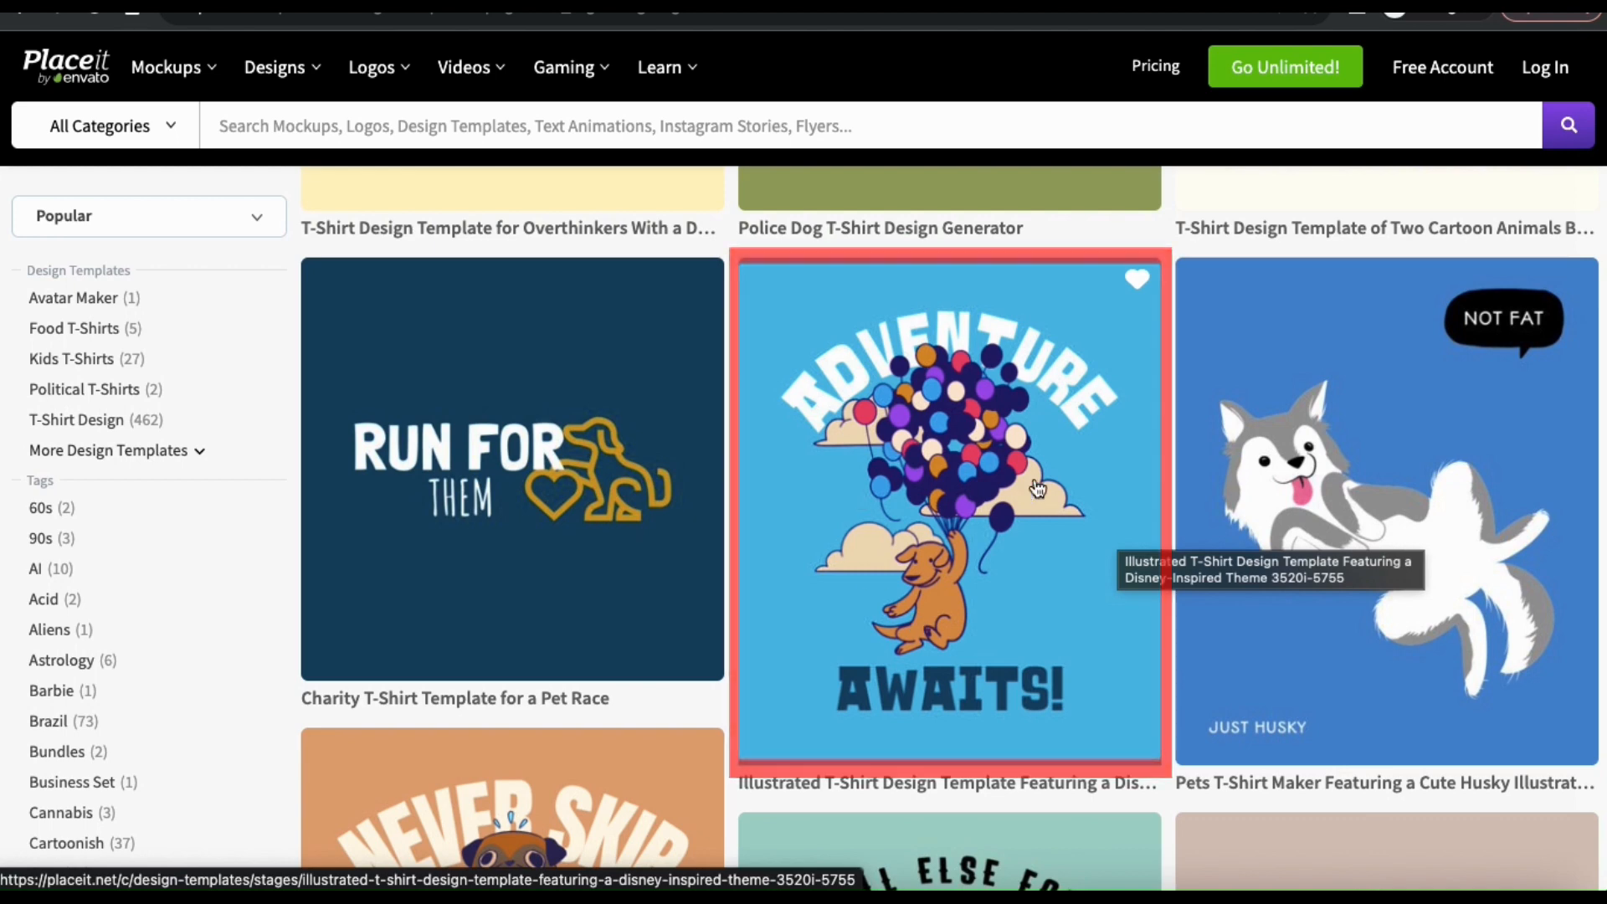
pyautogui.click(1009, 610)
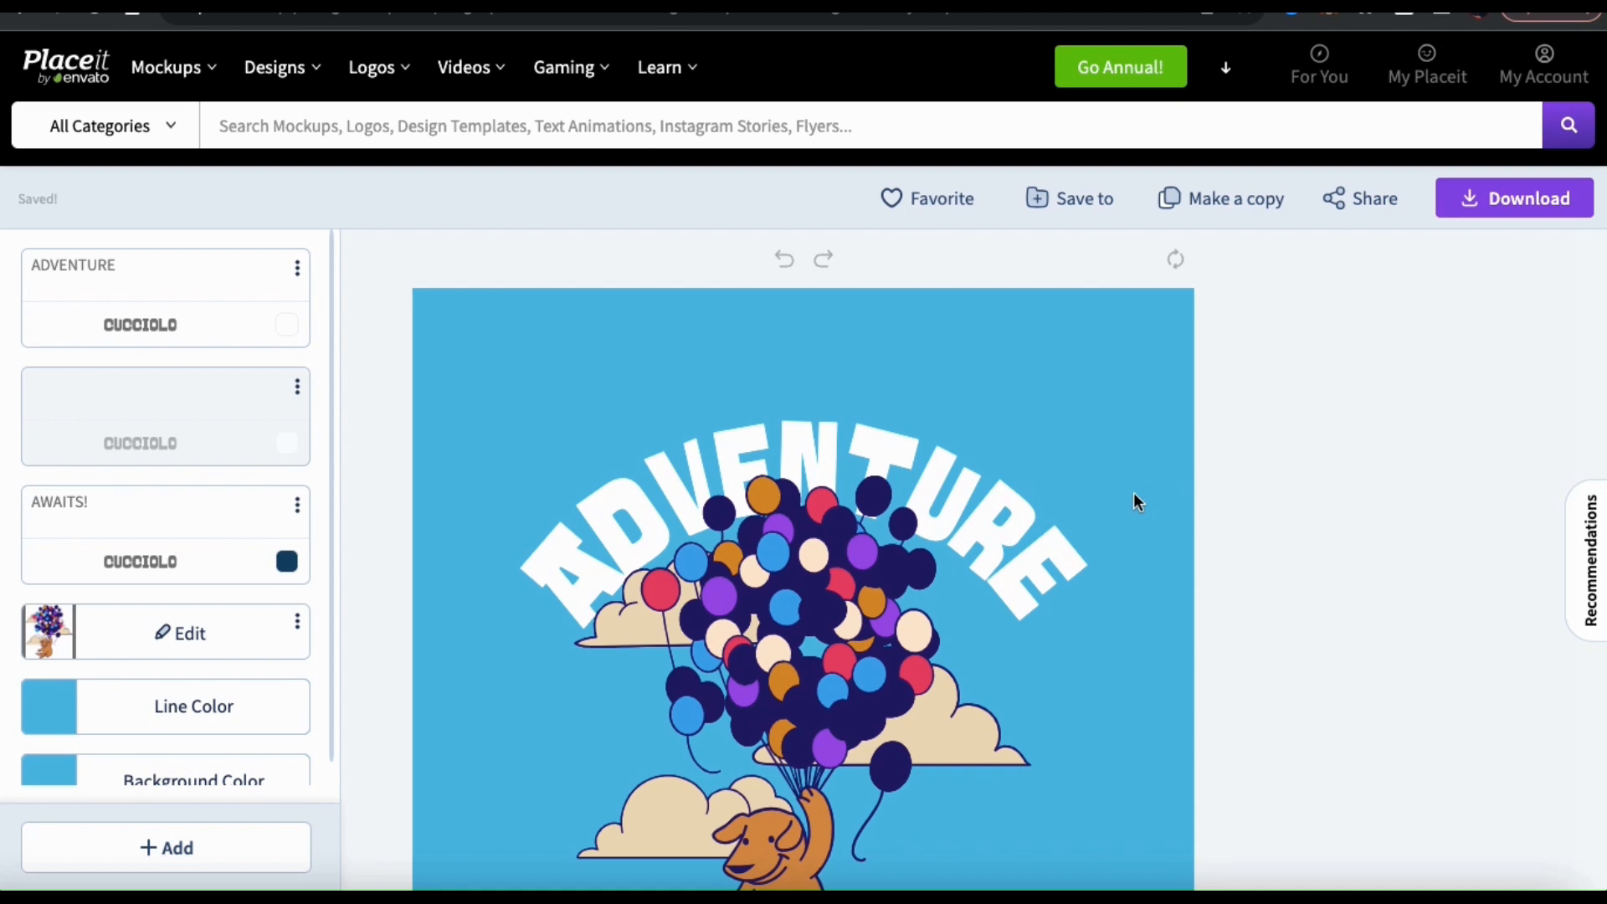
# - Replace the template's arched ADVENTURE text with PAWS UP and its AWAITS! text with FOR DOGS!
pyautogui.click(1055, 521)
pyautogui.scroll(-3, 1056, 523)
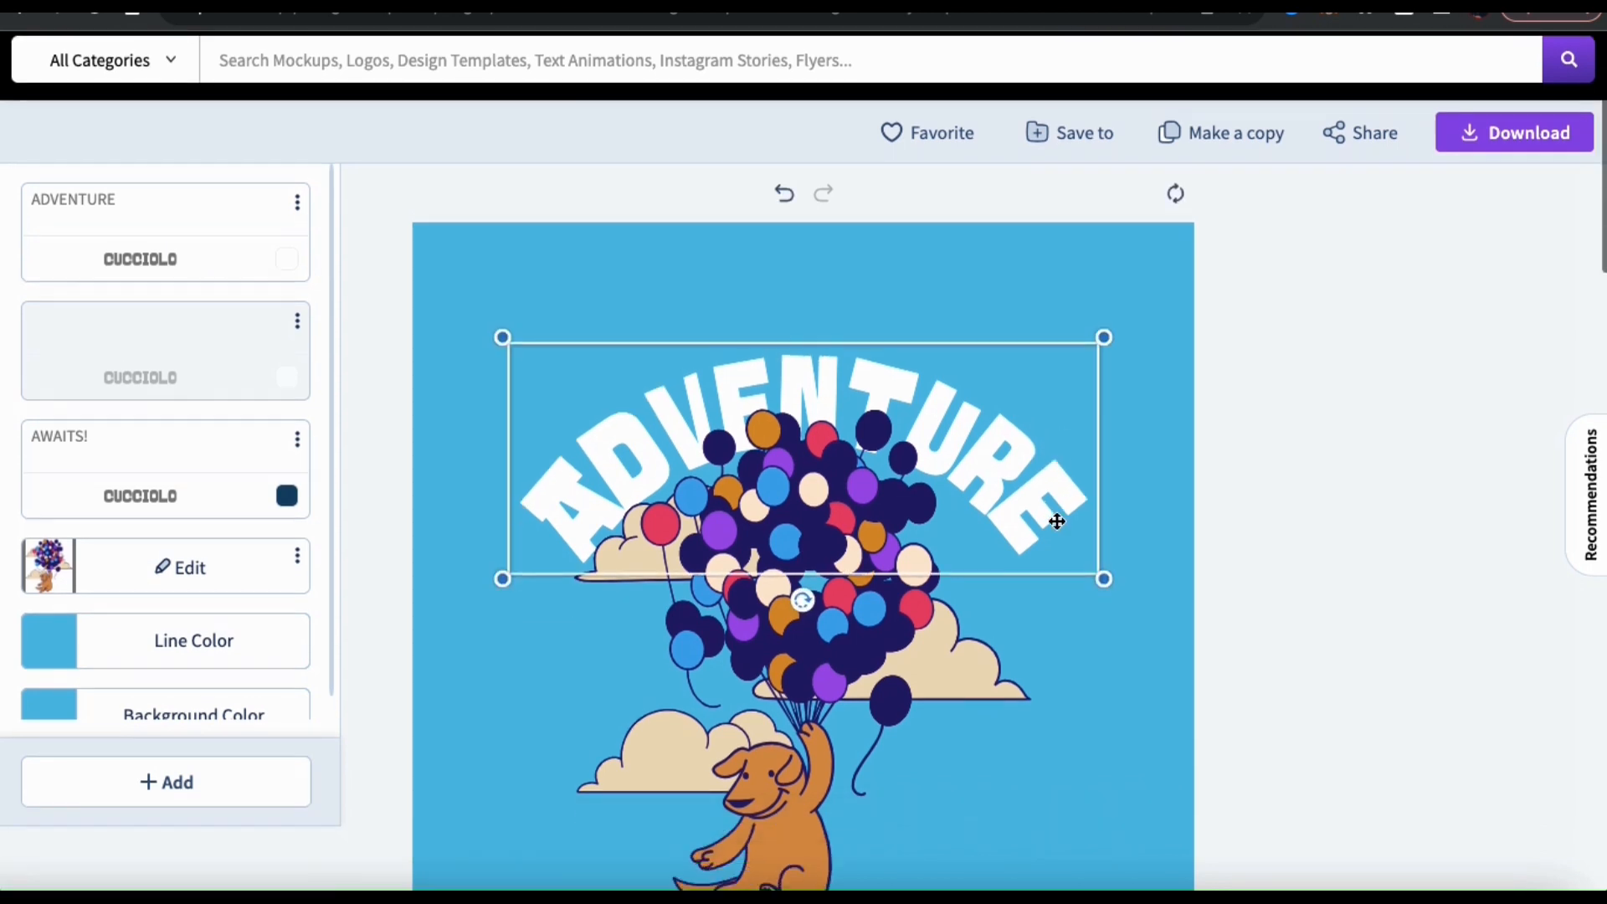
pyautogui.click(1057, 525)
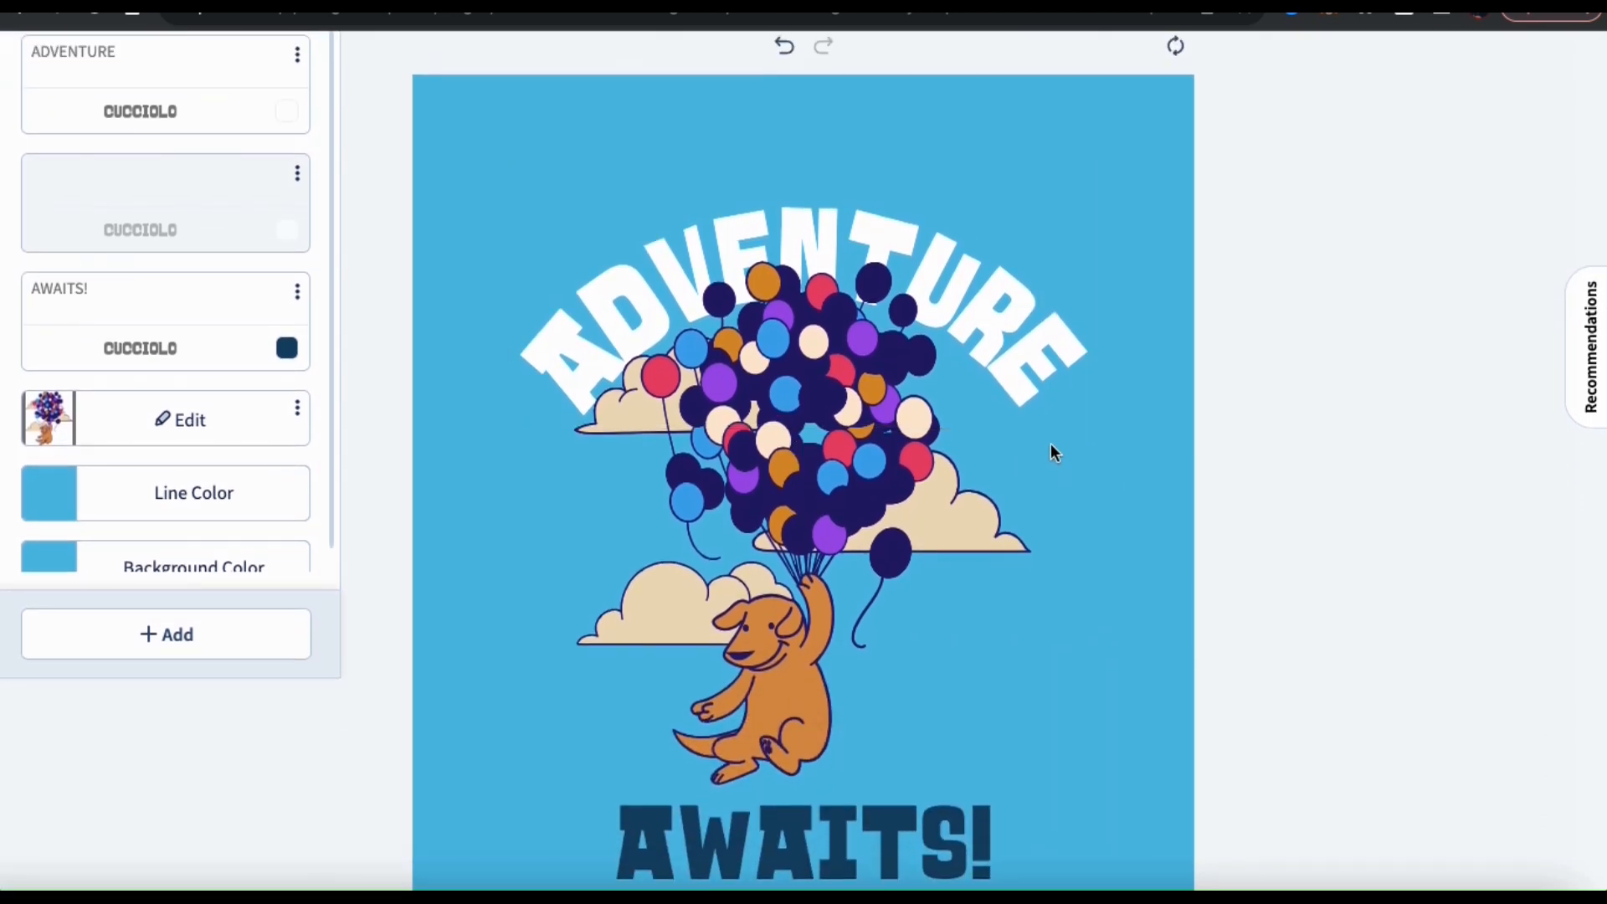
pyautogui.click(1025, 359)
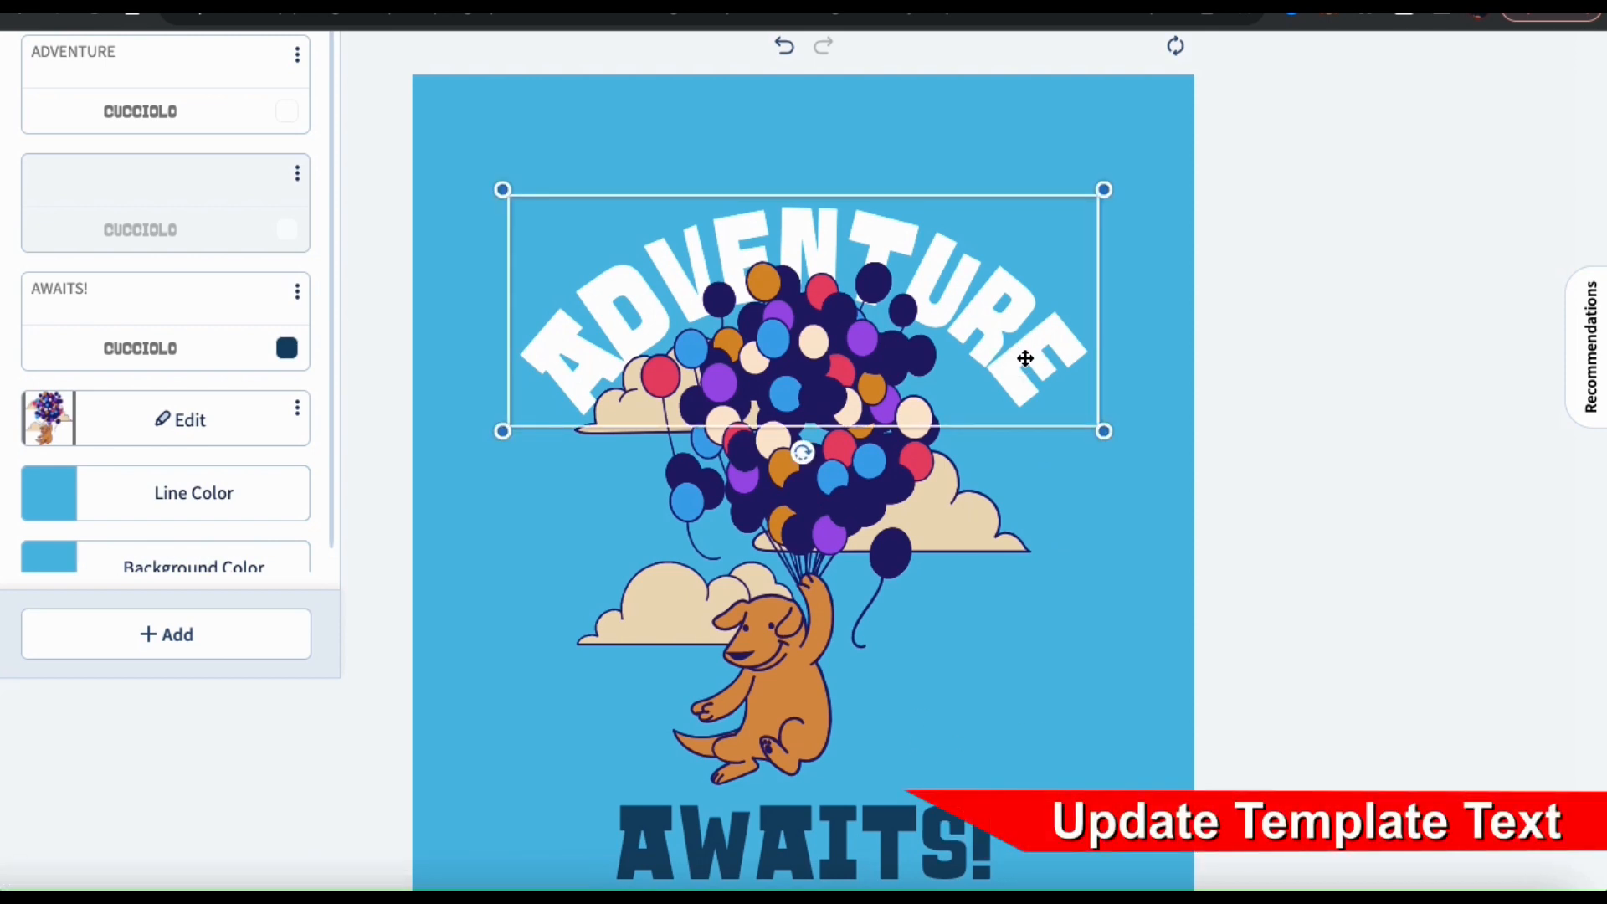
pyautogui.click(164, 61)
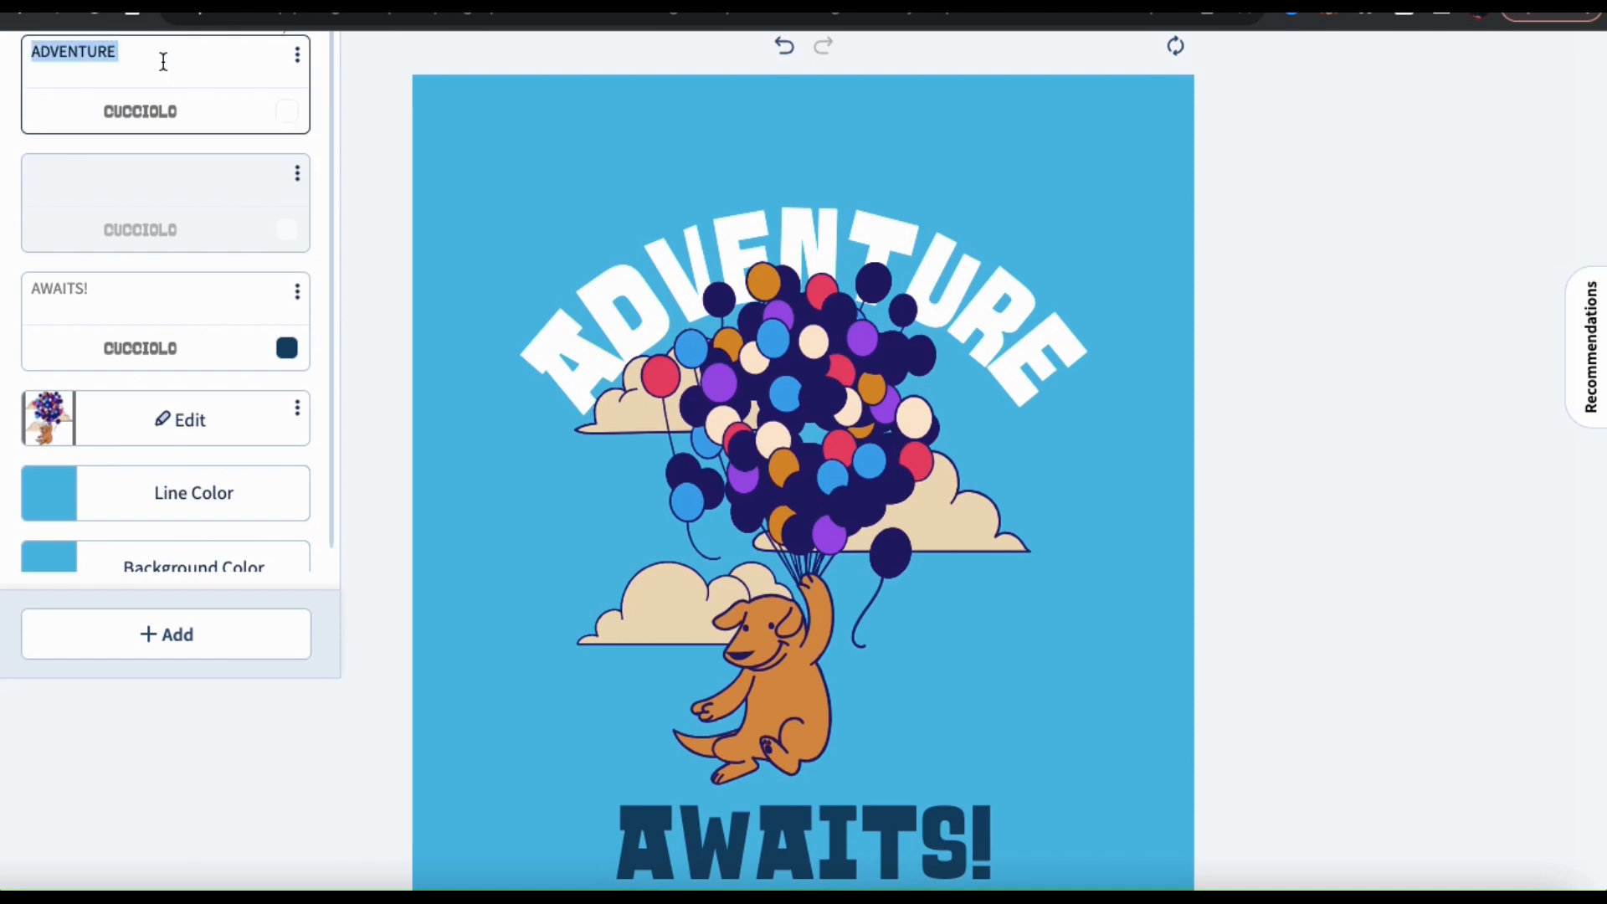
pyautogui.write('PAWS UP')
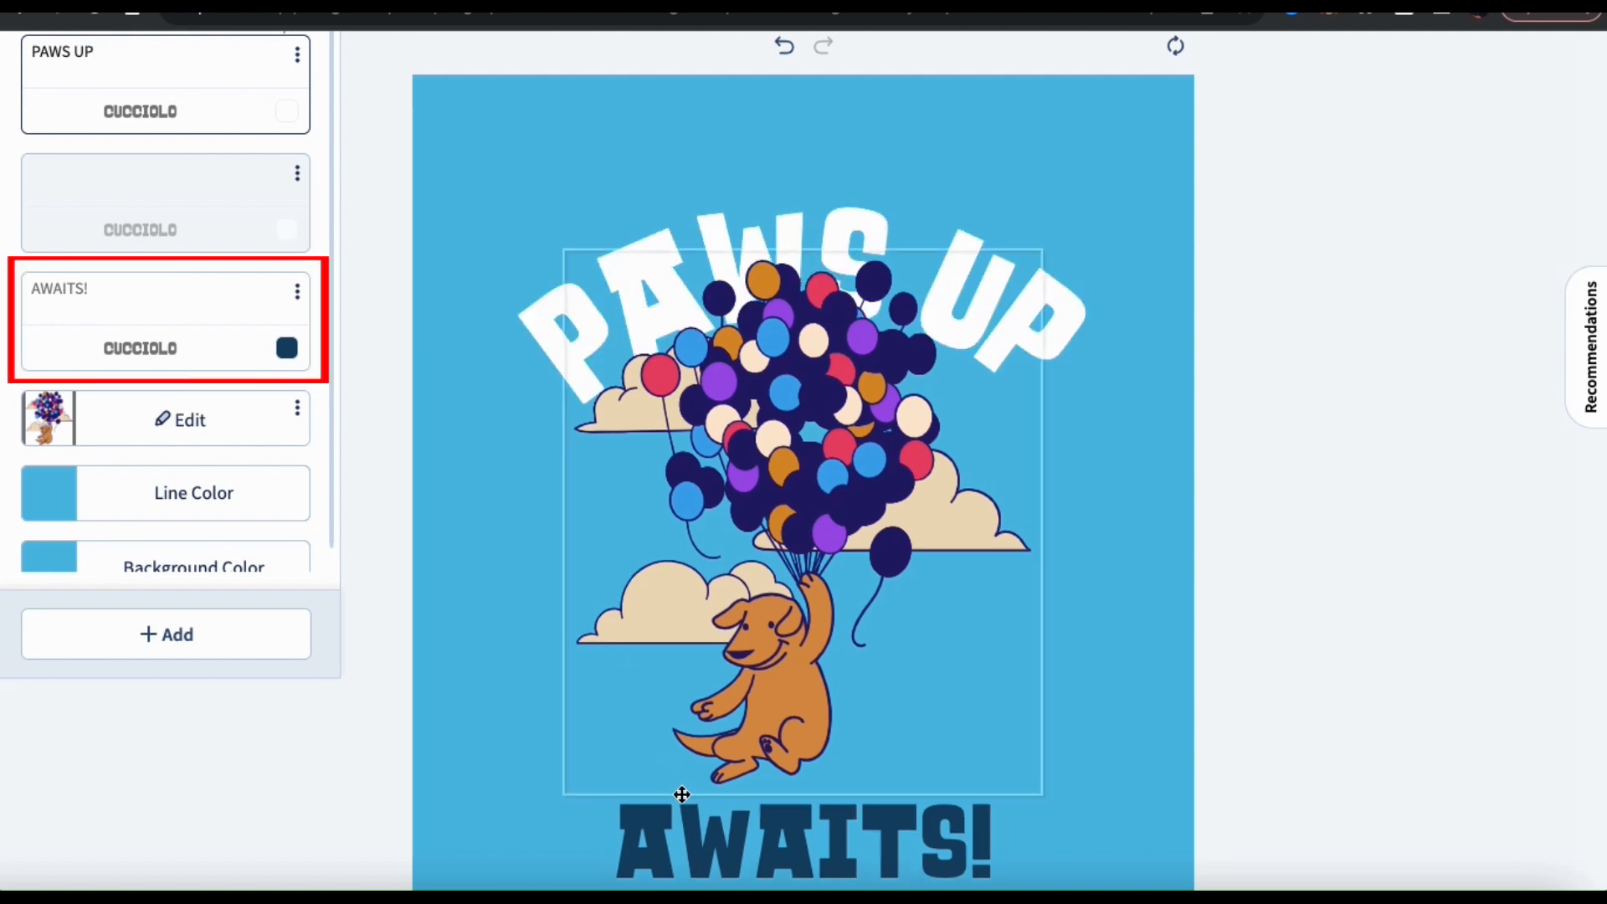
pyautogui.click(162, 293)
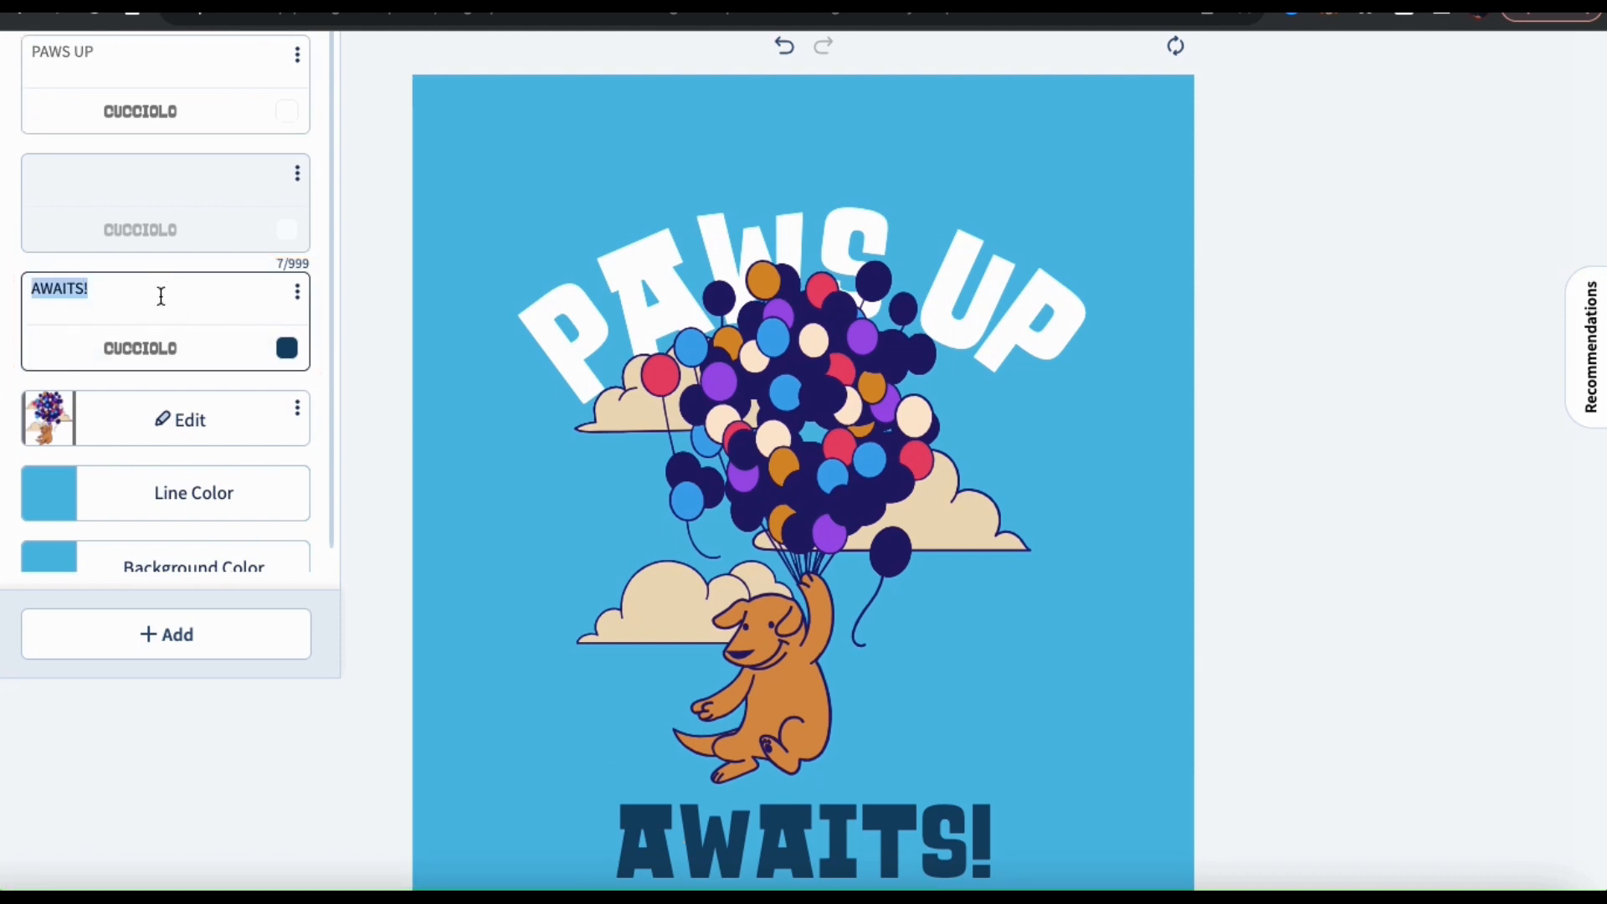
pyautogui.write('FOR DOGS!')
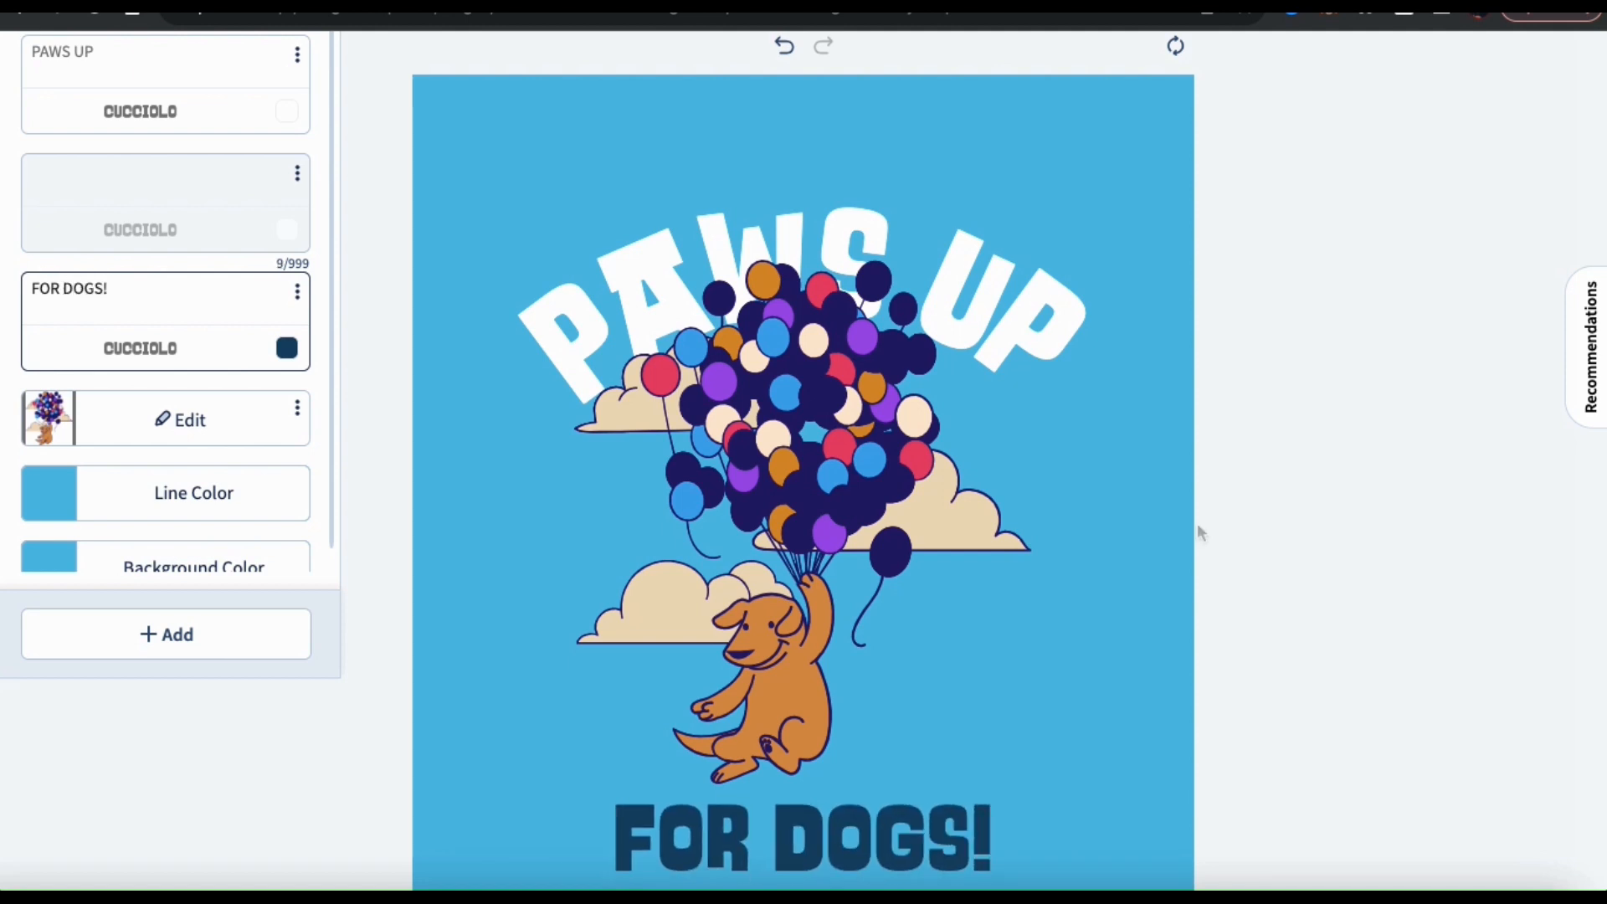
# - Try other suggested fonts such as Aludra and Backer Town on the PAWS UP text, and return to Cucciolo
pyautogui.click(228, 130)
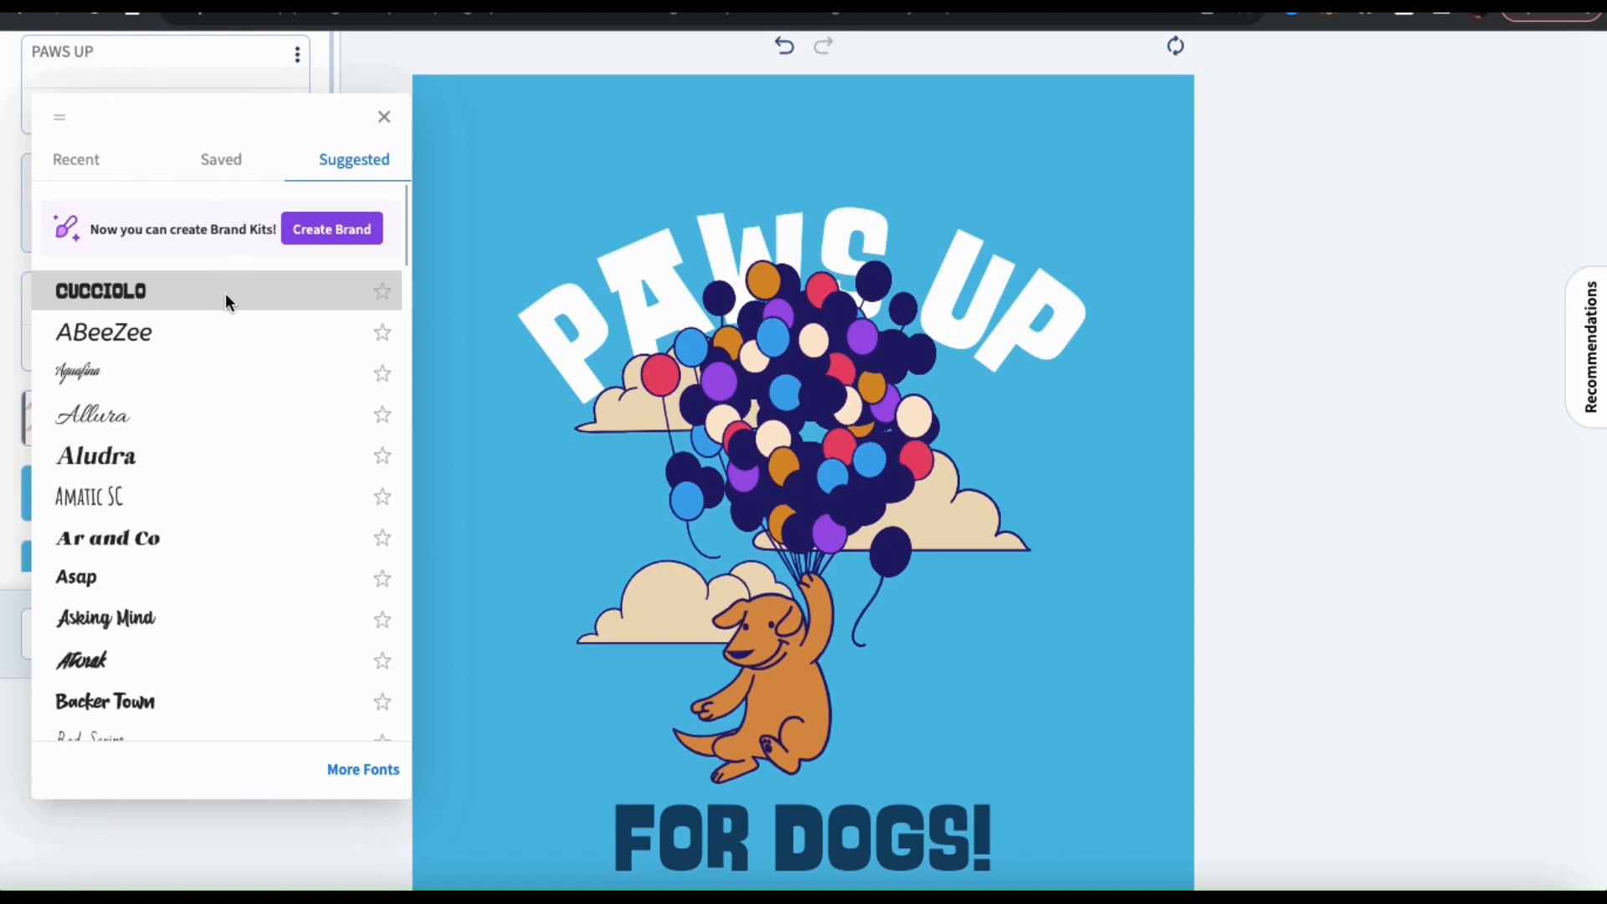
pyautogui.click(219, 333)
pyautogui.click(188, 455)
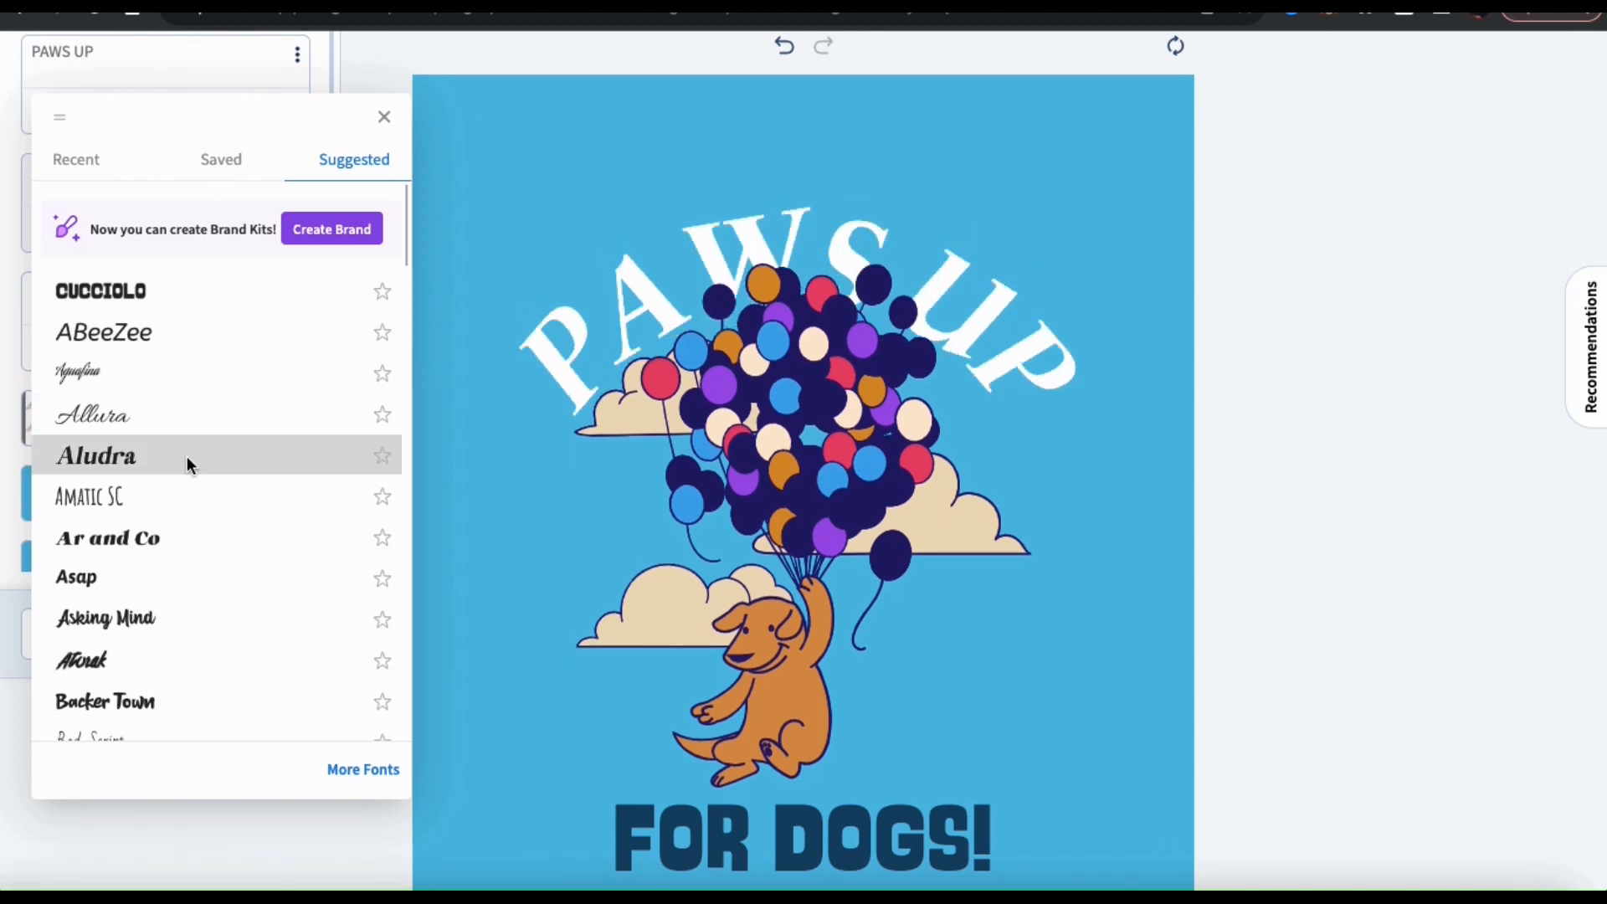
pyautogui.click(171, 582)
pyautogui.click(168, 701)
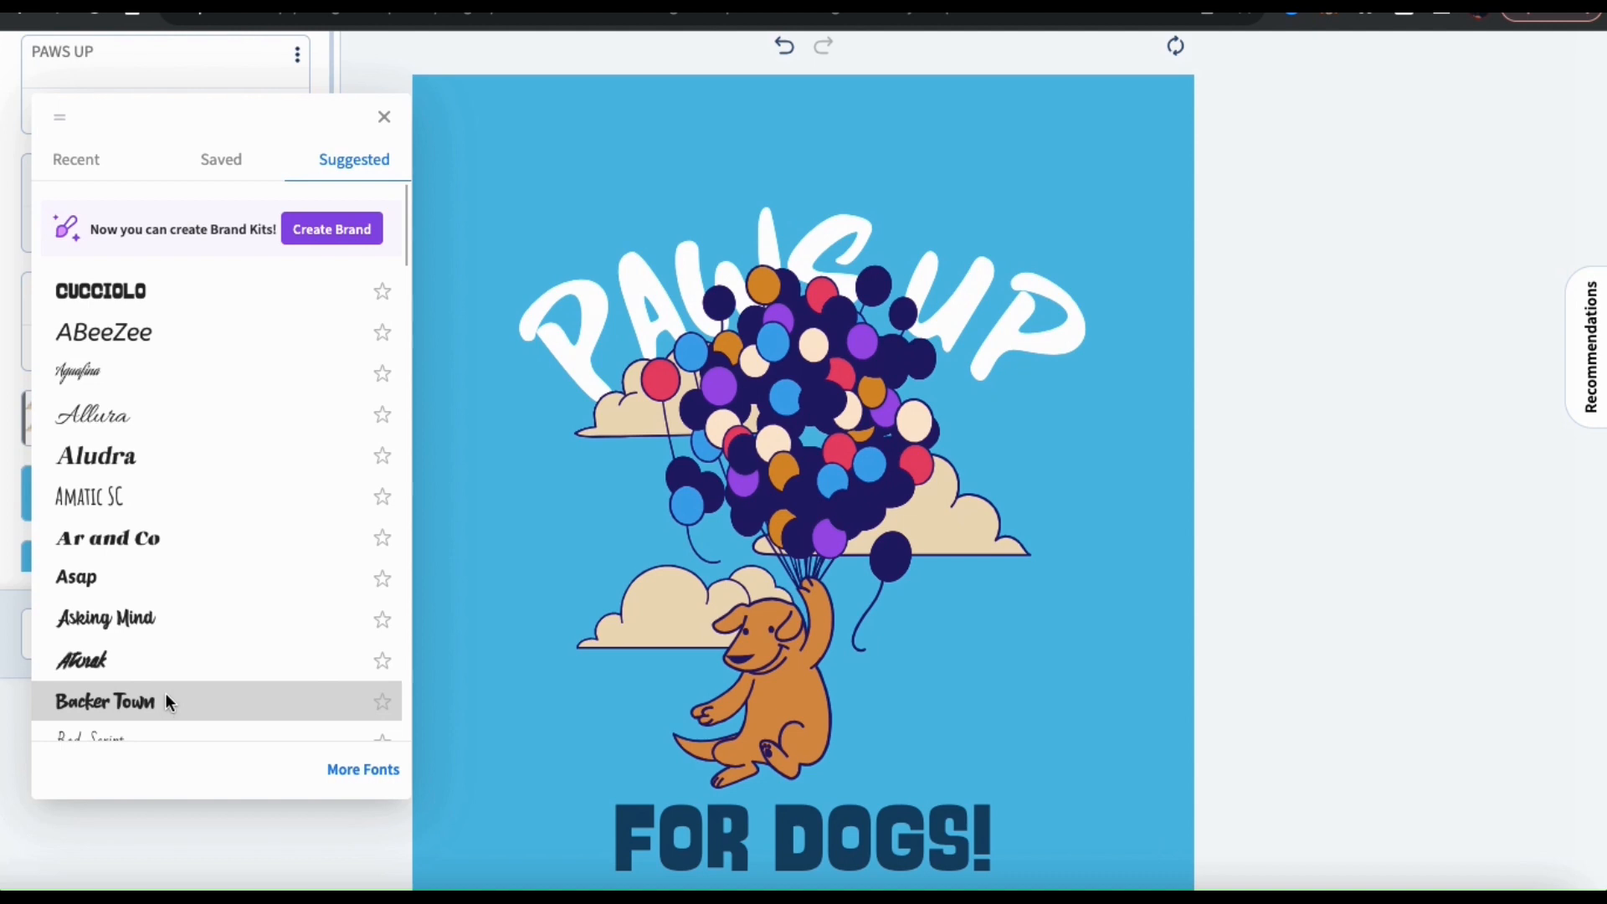
pyautogui.click(178, 586)
pyautogui.click(184, 292)
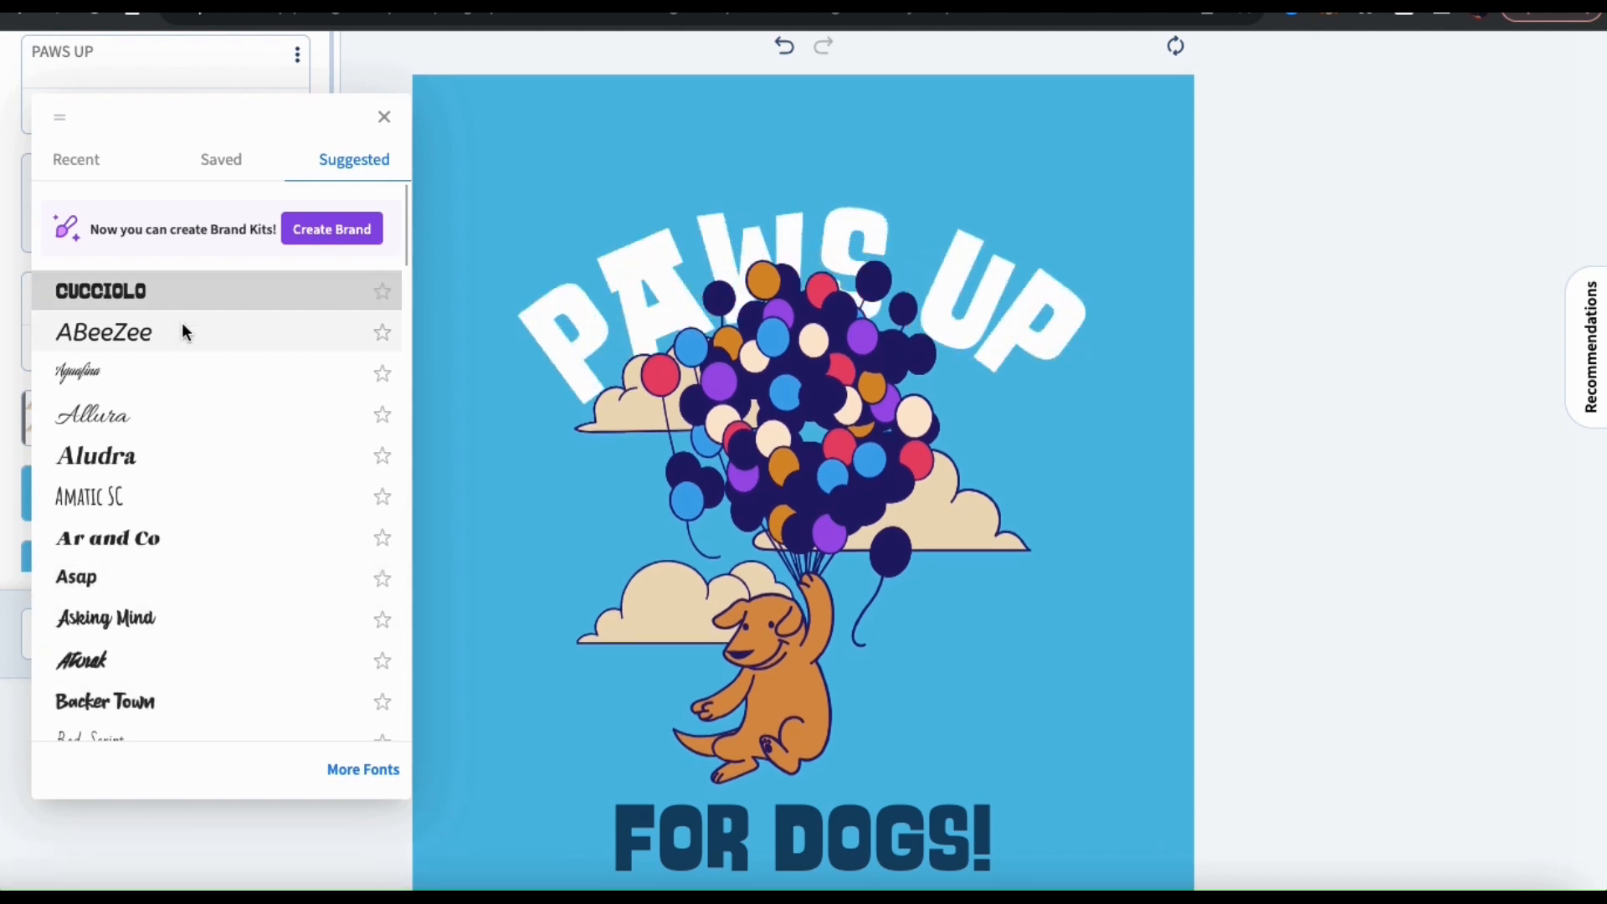
pyautogui.click(208, 829)
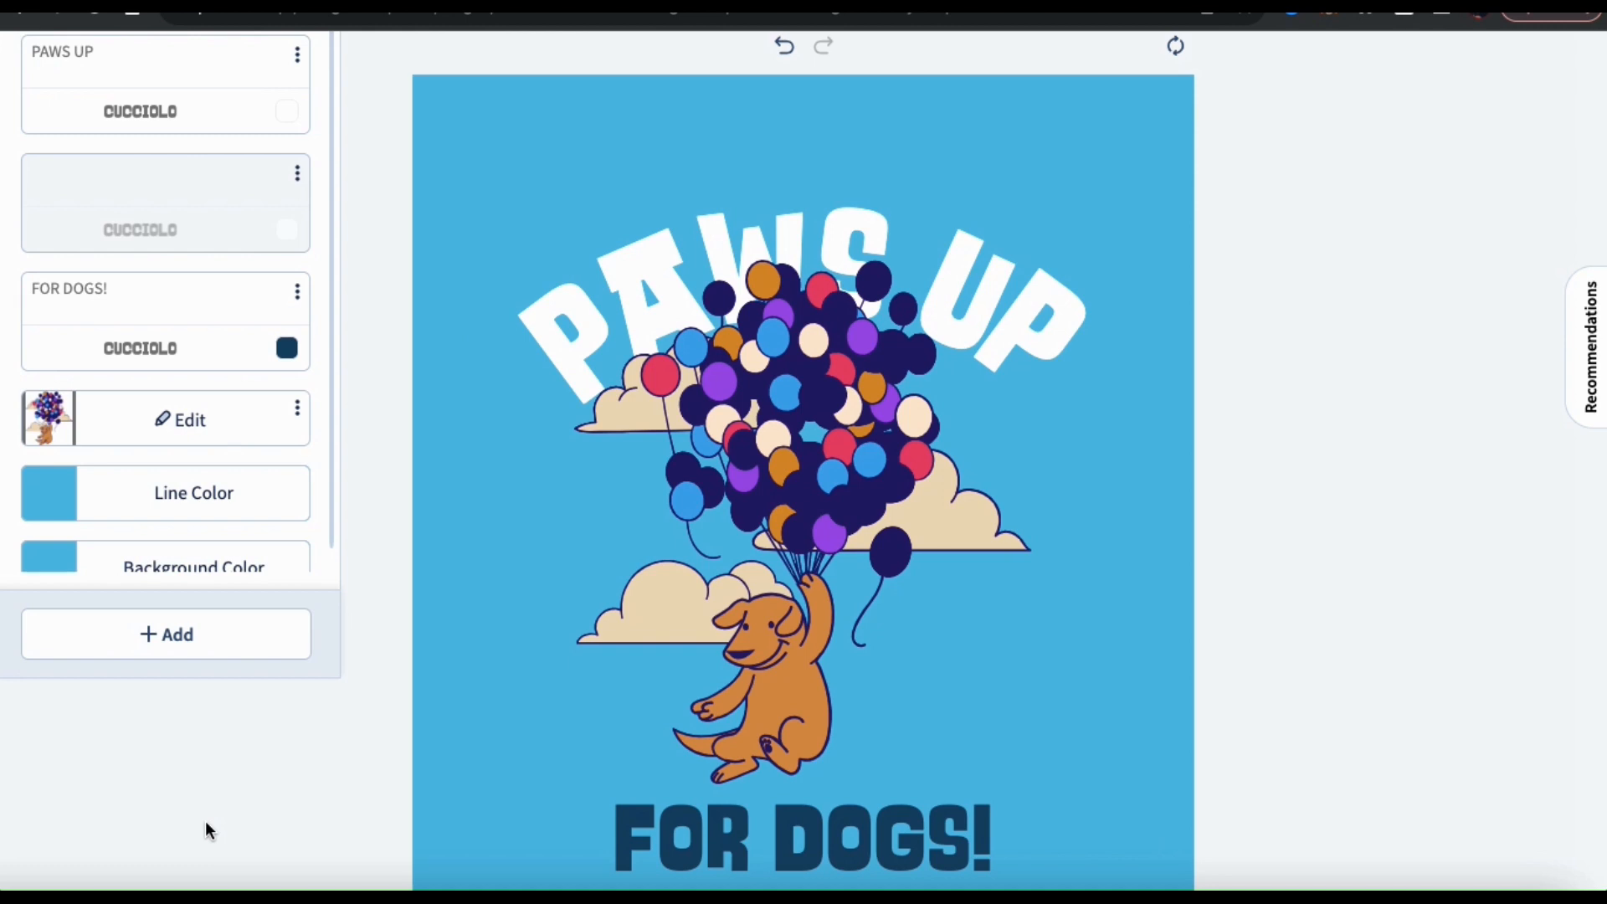
# - Try different colors on the PAWS UP text and settle on light yellow
pyautogui.click(289, 113)
pyautogui.click(155, 402)
pyautogui.click(146, 489)
pyautogui.click(241, 558)
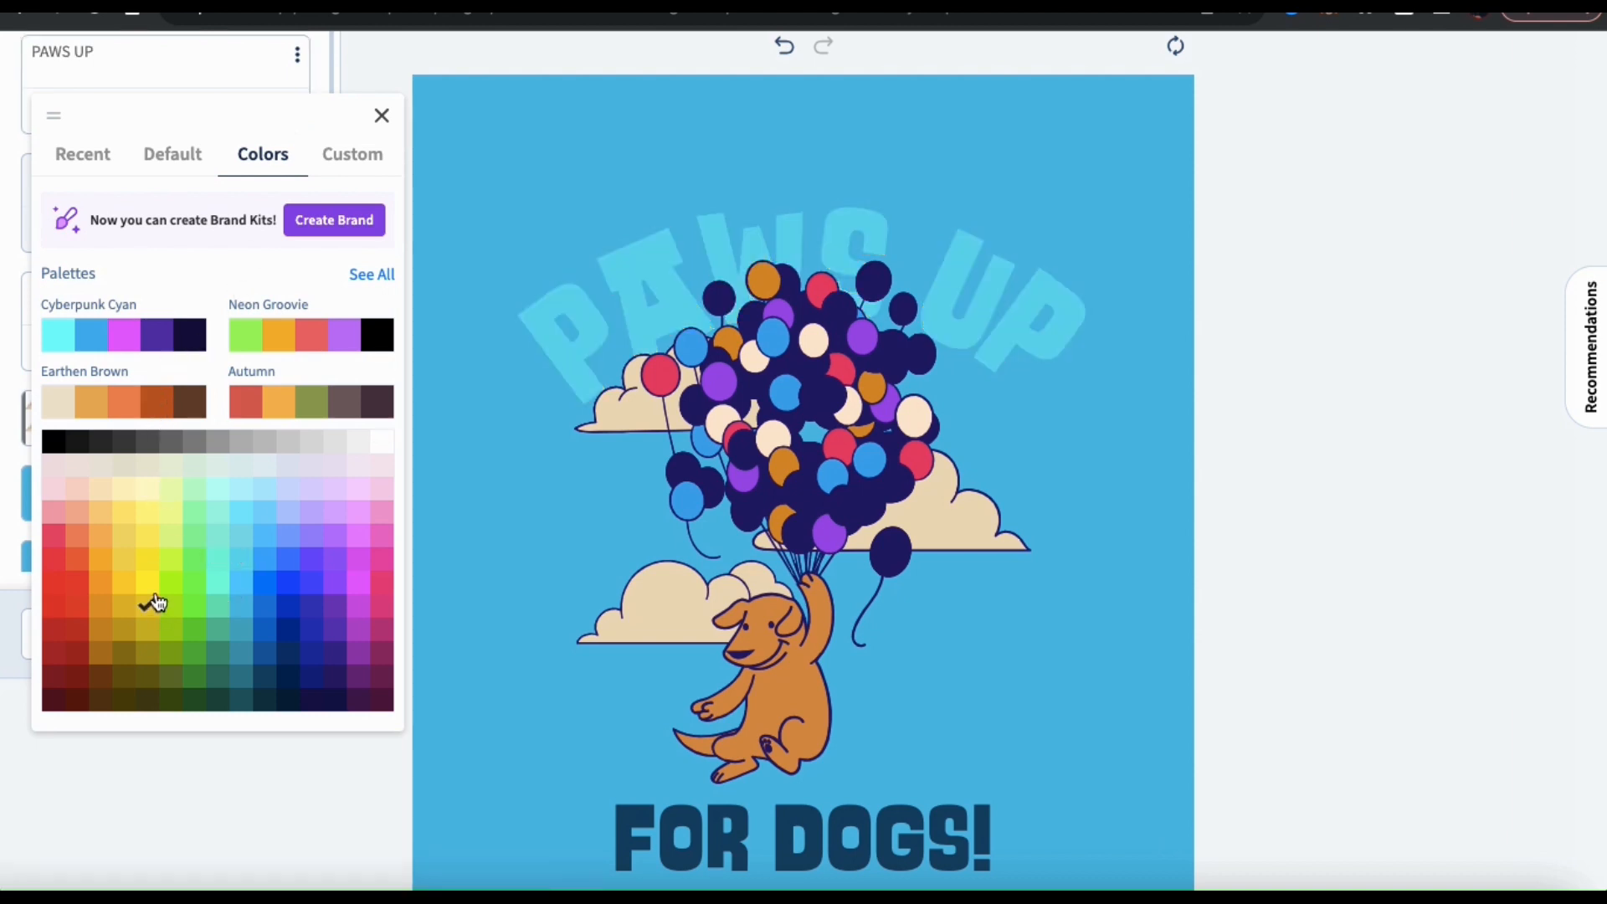
pyautogui.click(172, 517)
pyautogui.click(524, 591)
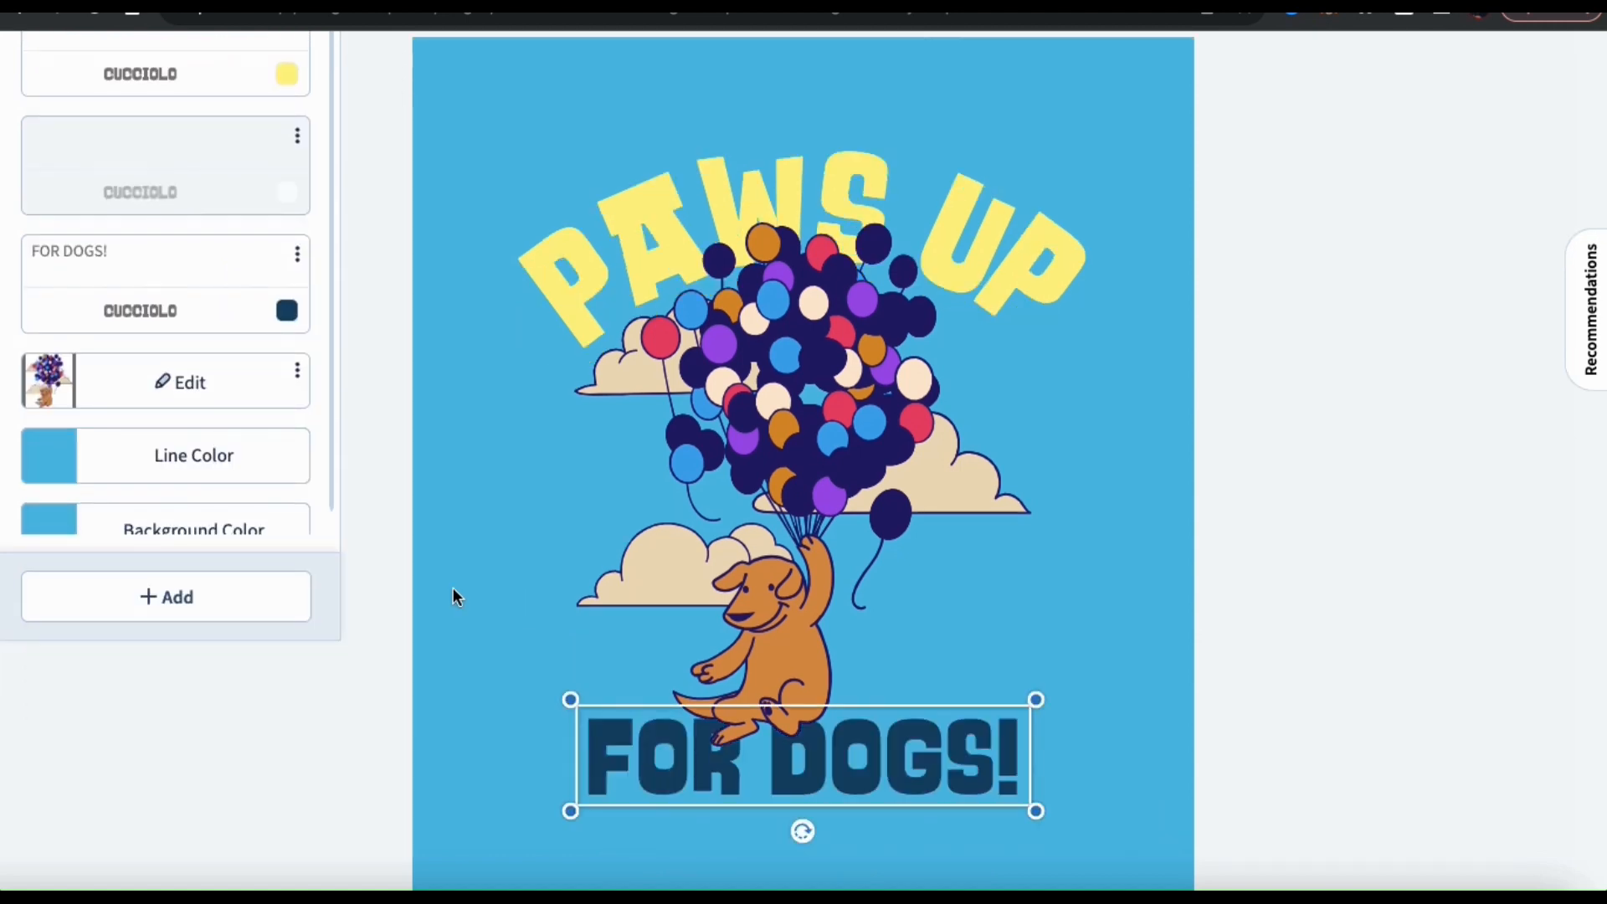
# - Set the FOR DOGS! text color to white and select the dog-and-balloons graphic on the design
pyautogui.click(454, 587)
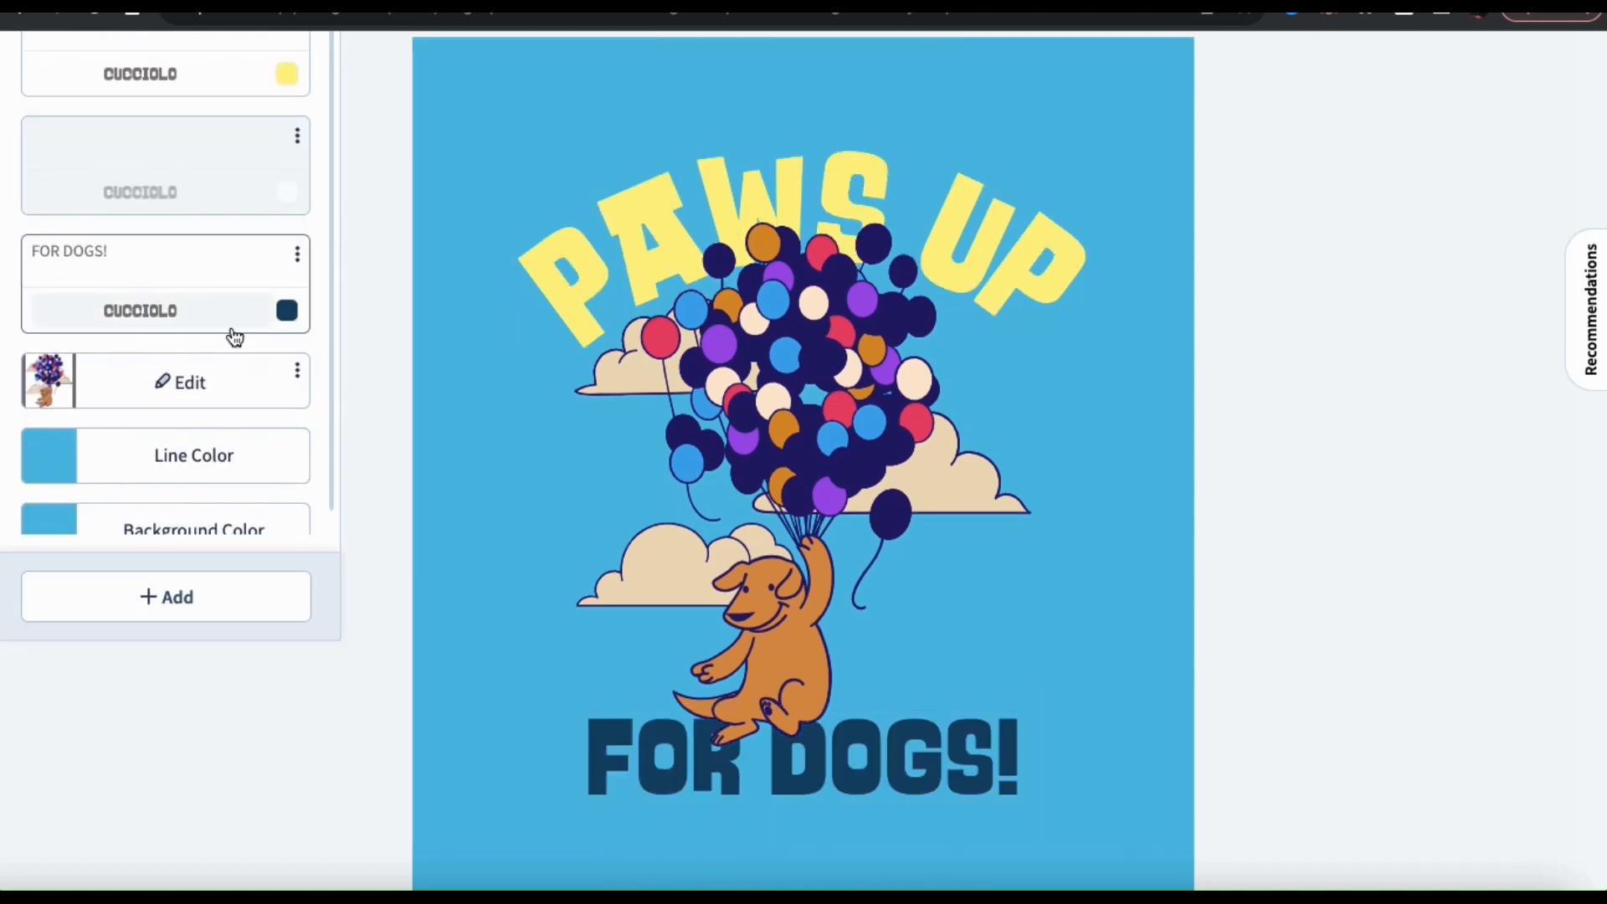
pyautogui.click(291, 315)
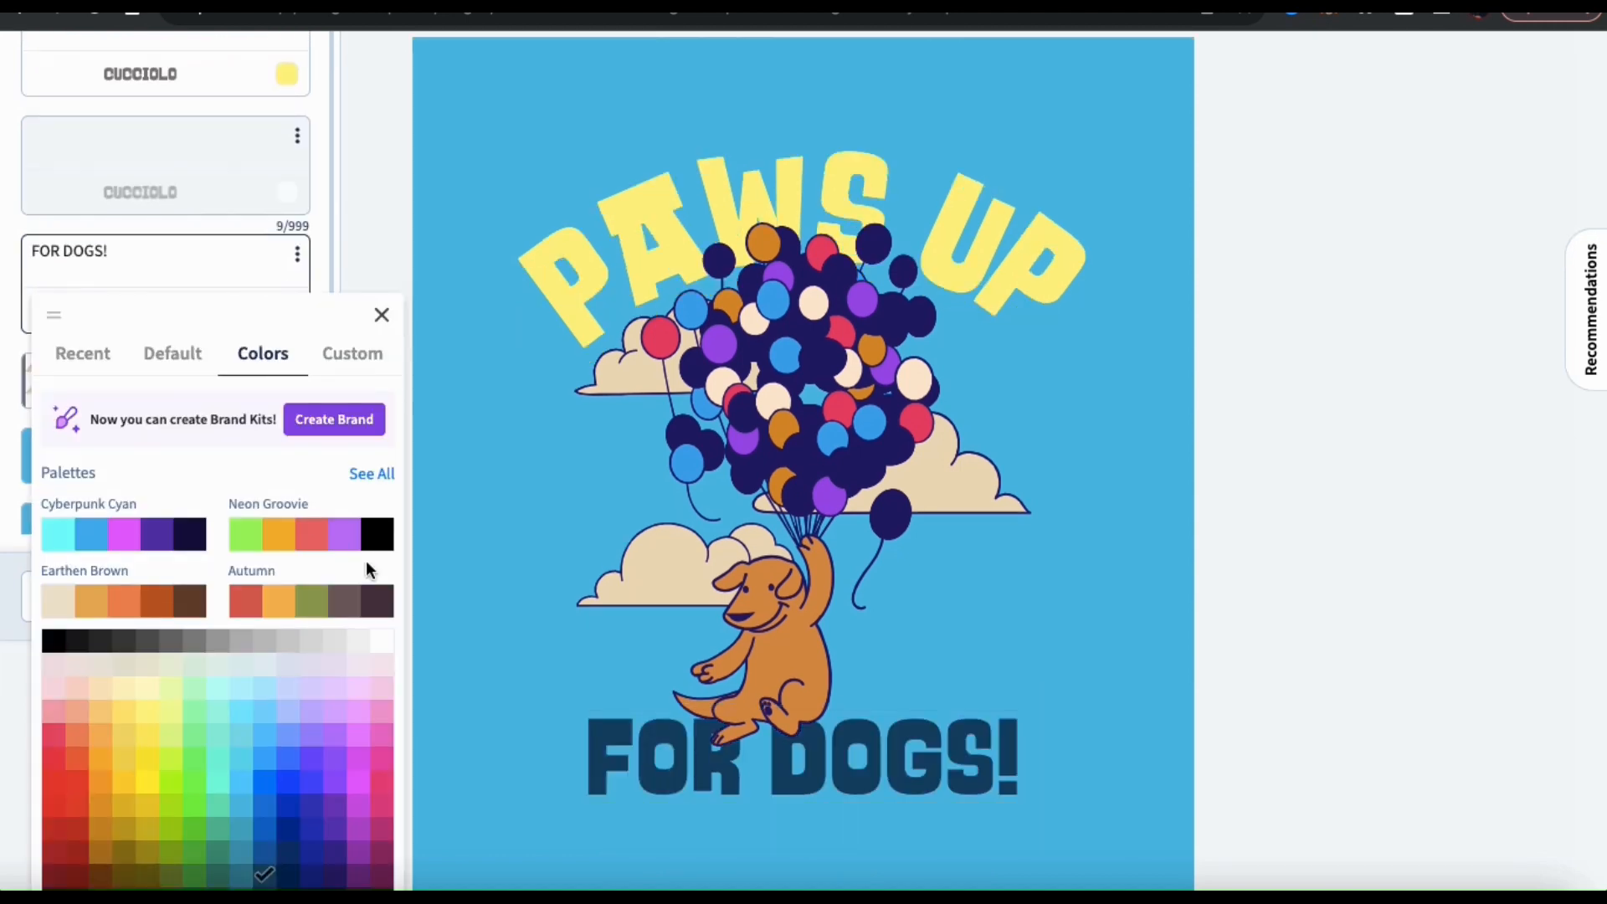
pyautogui.click(384, 645)
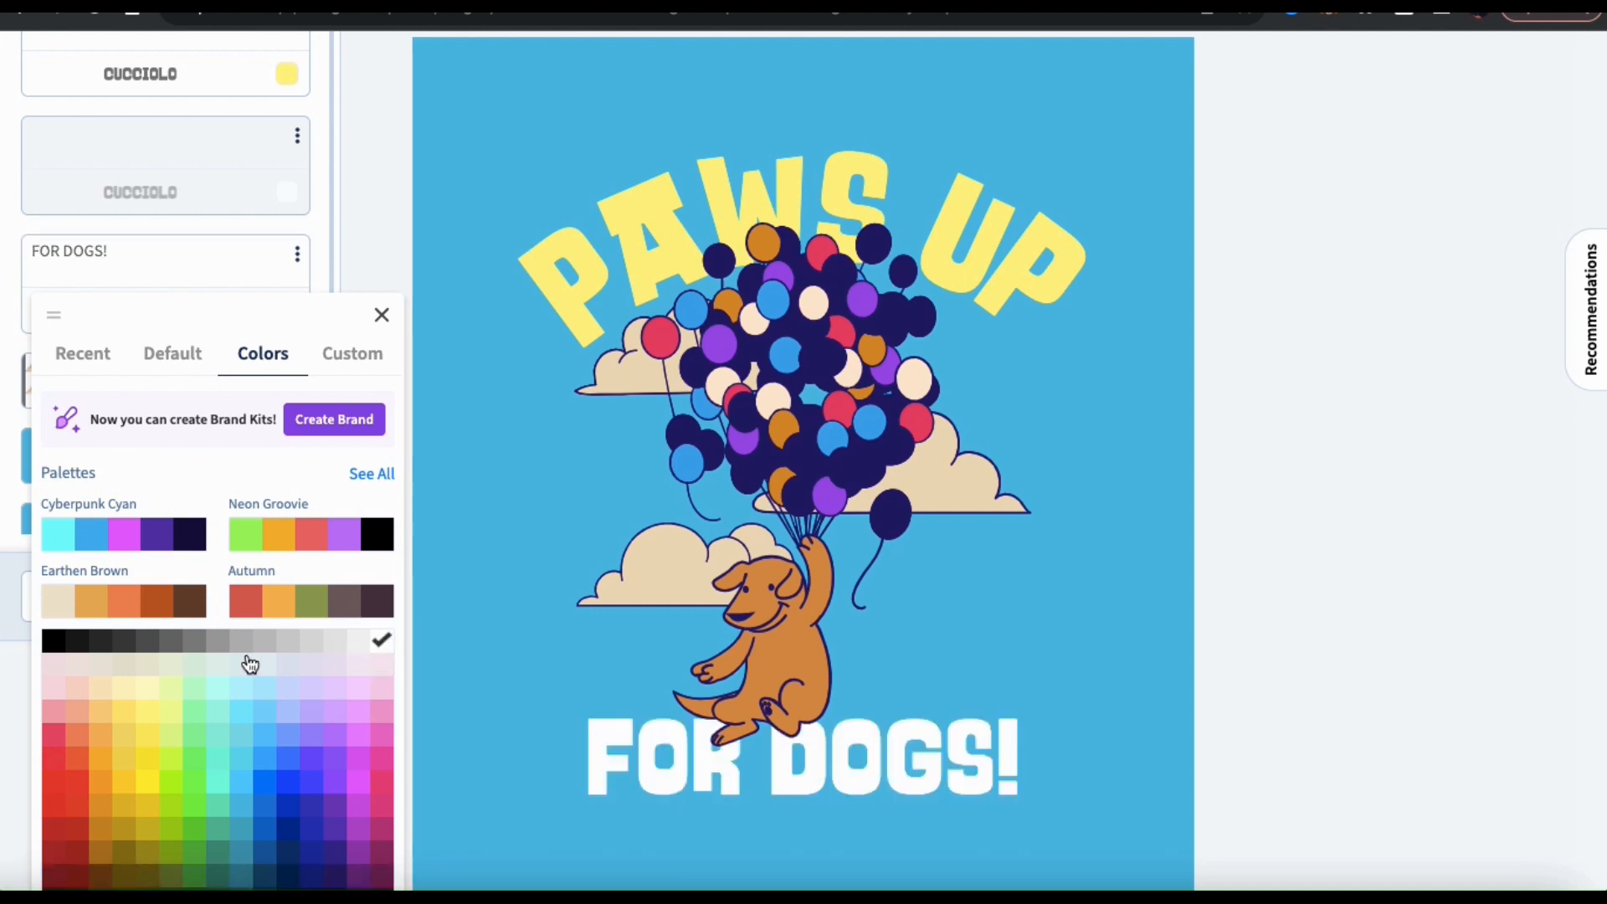
pyautogui.click(466, 700)
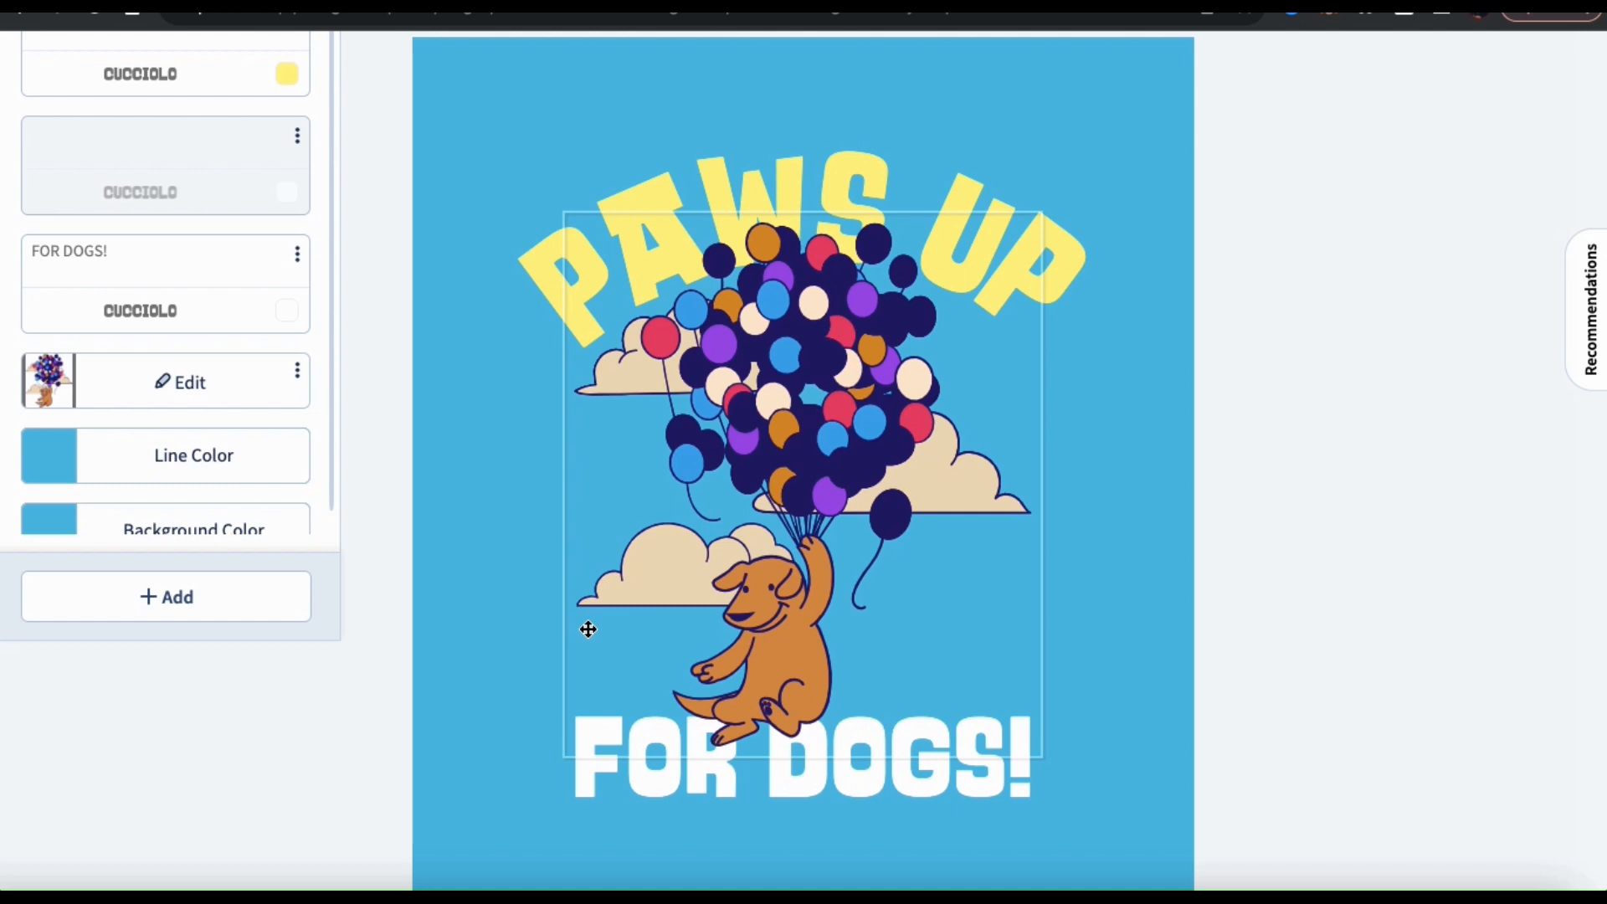
pyautogui.click(733, 512)
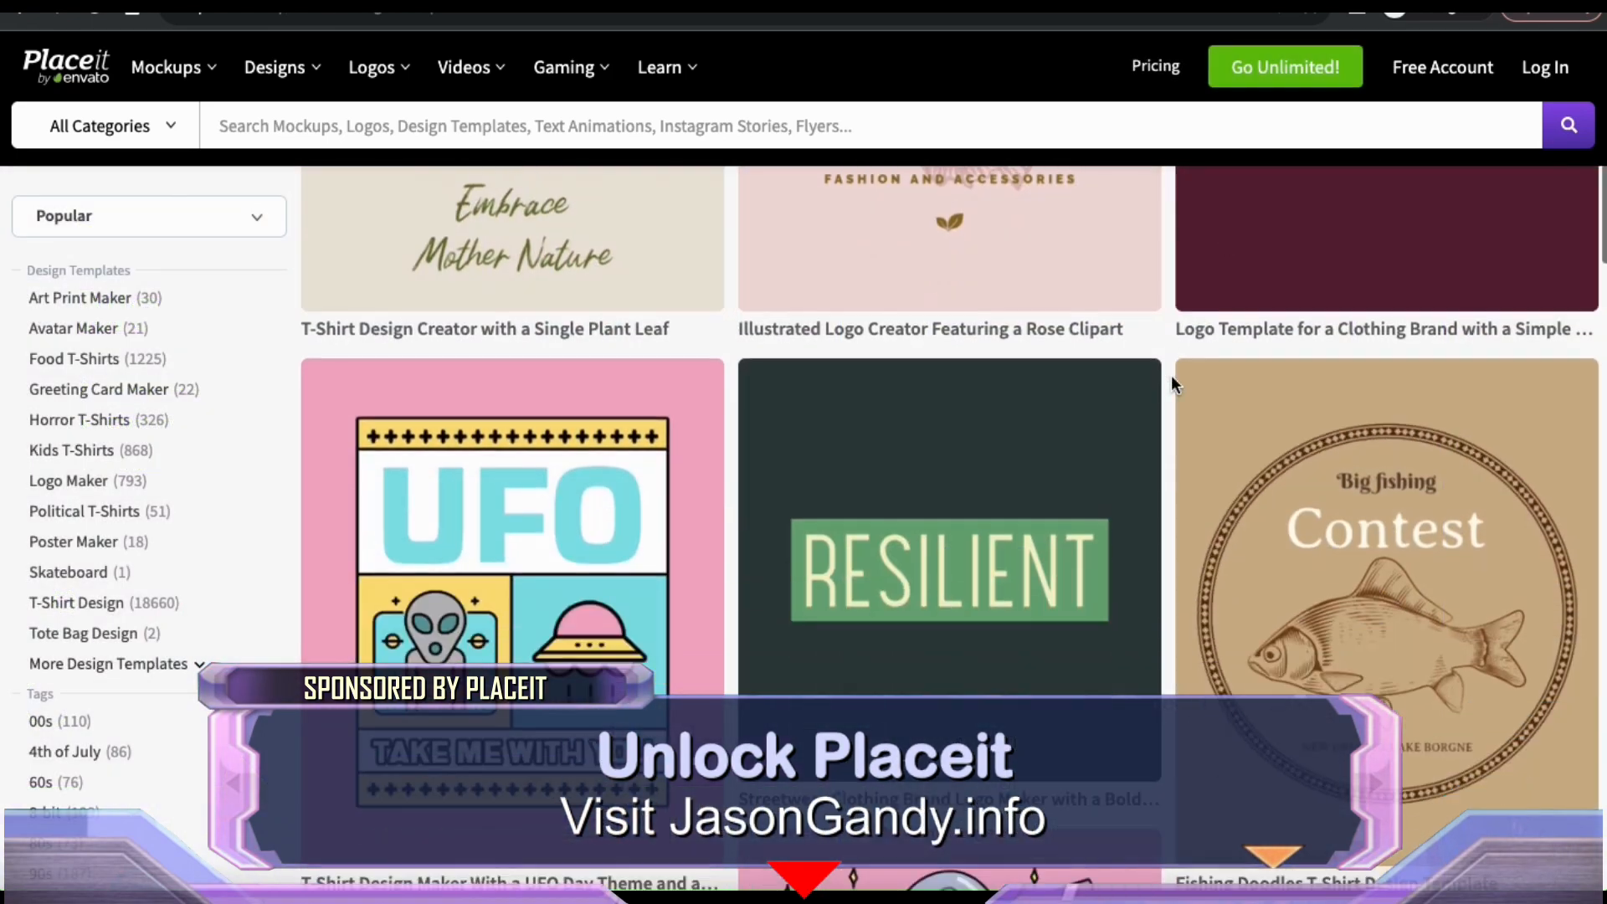
pyautogui.scroll(-2, 1172, 375)
pyautogui.scroll(-5, 1171, 375)
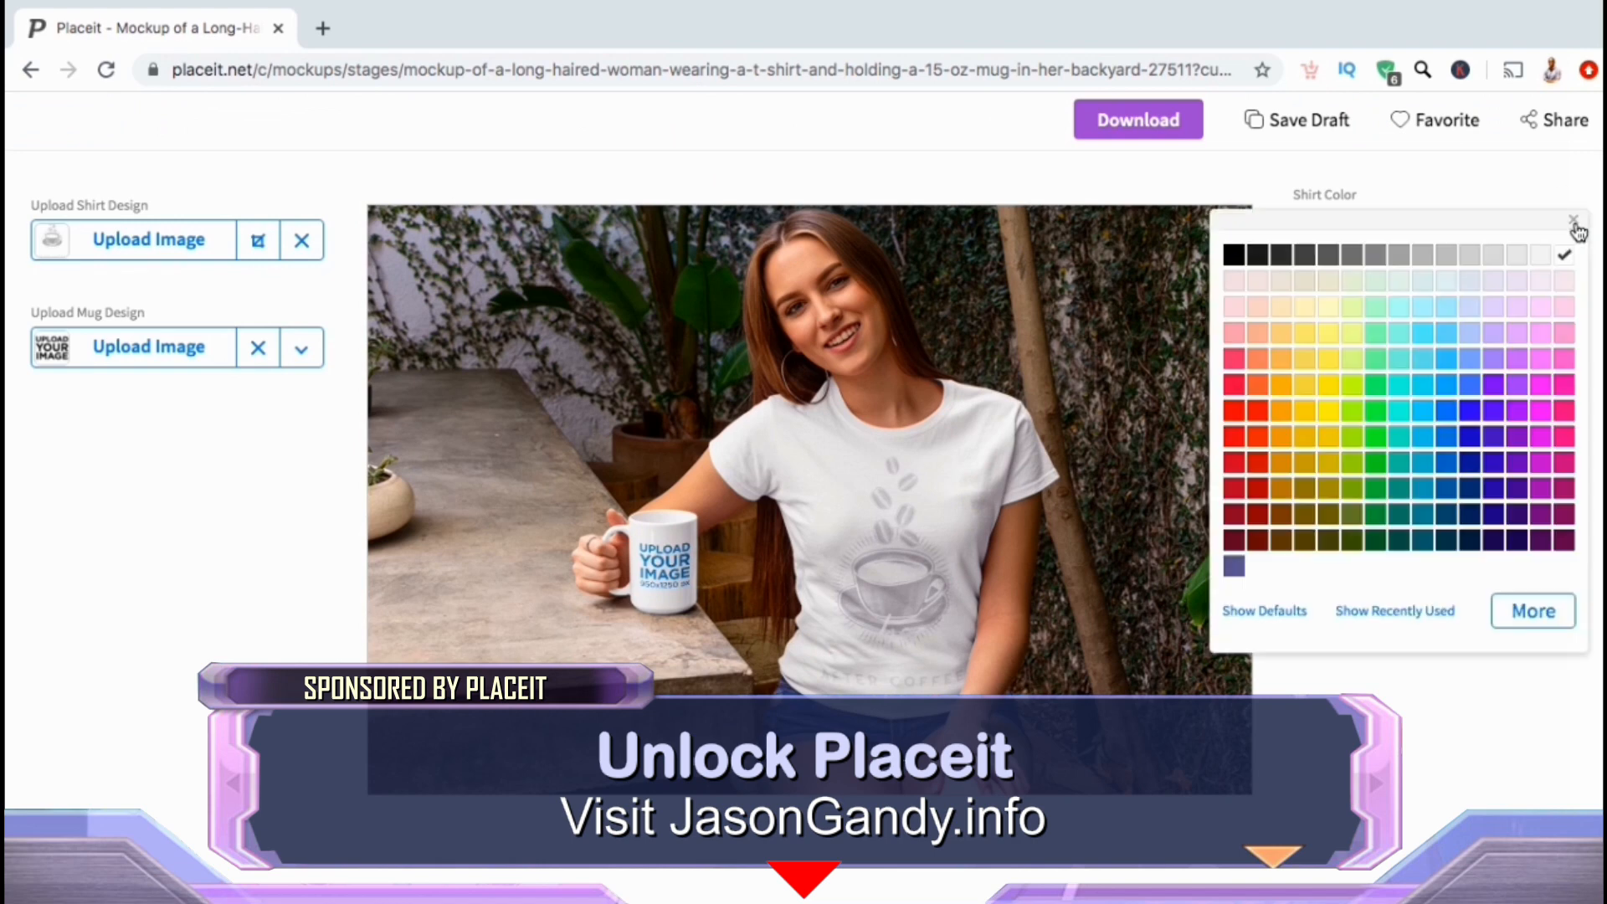
pyautogui.click(1333, 258)
pyautogui.click(1257, 182)
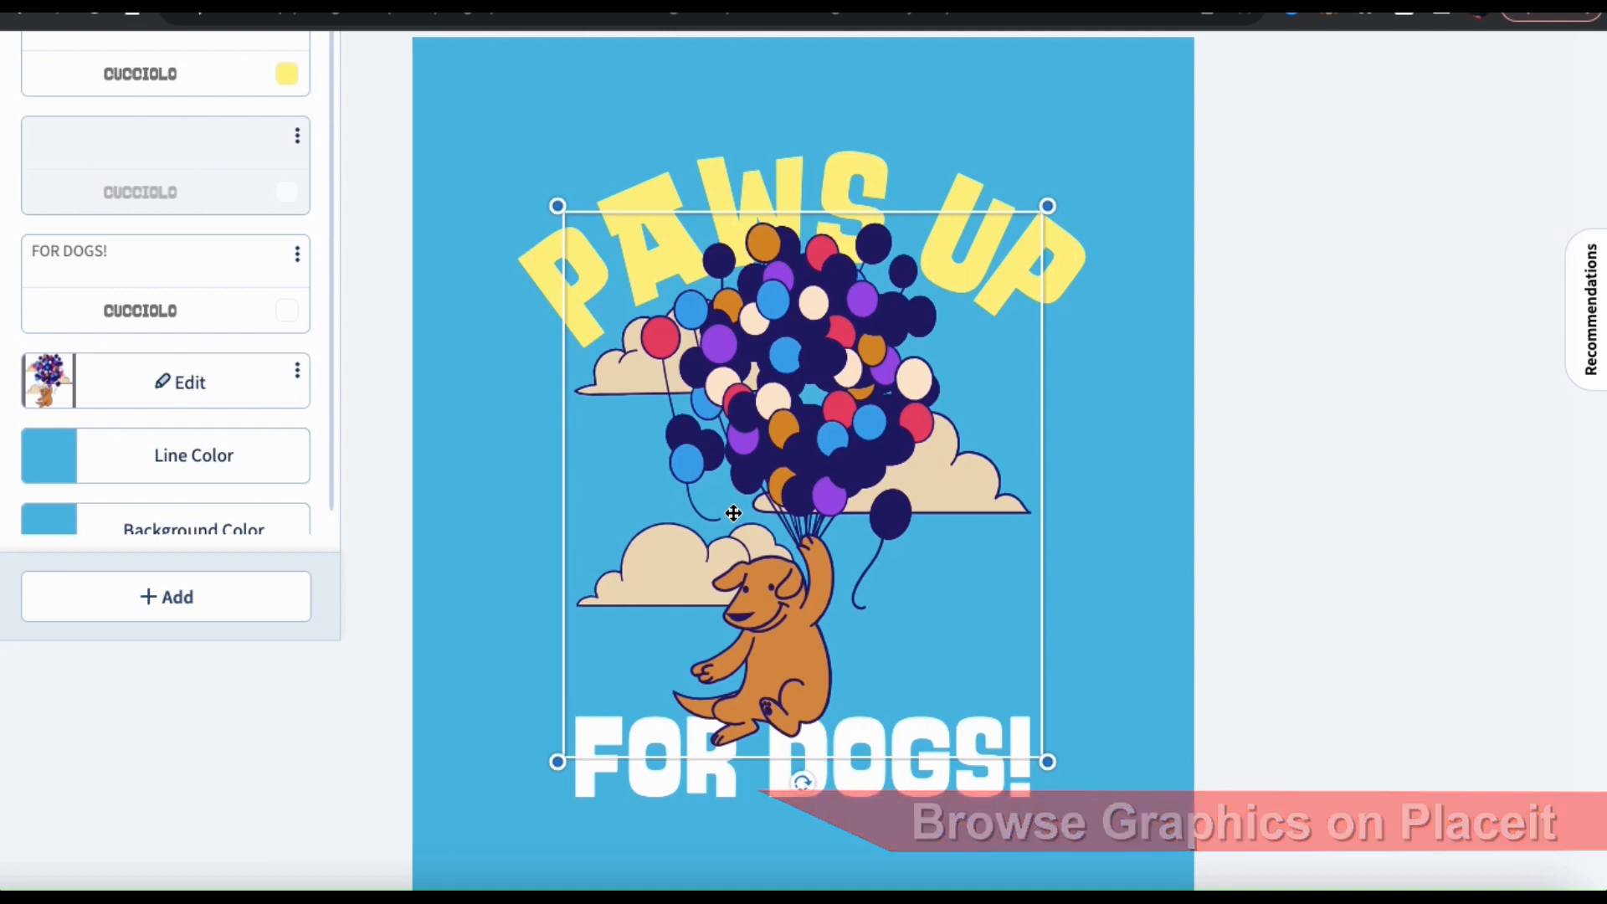
# - Open the dog-and-balloons graphic for replacement and search the graphics library for "cute dog"
pyautogui.click(183, 390)
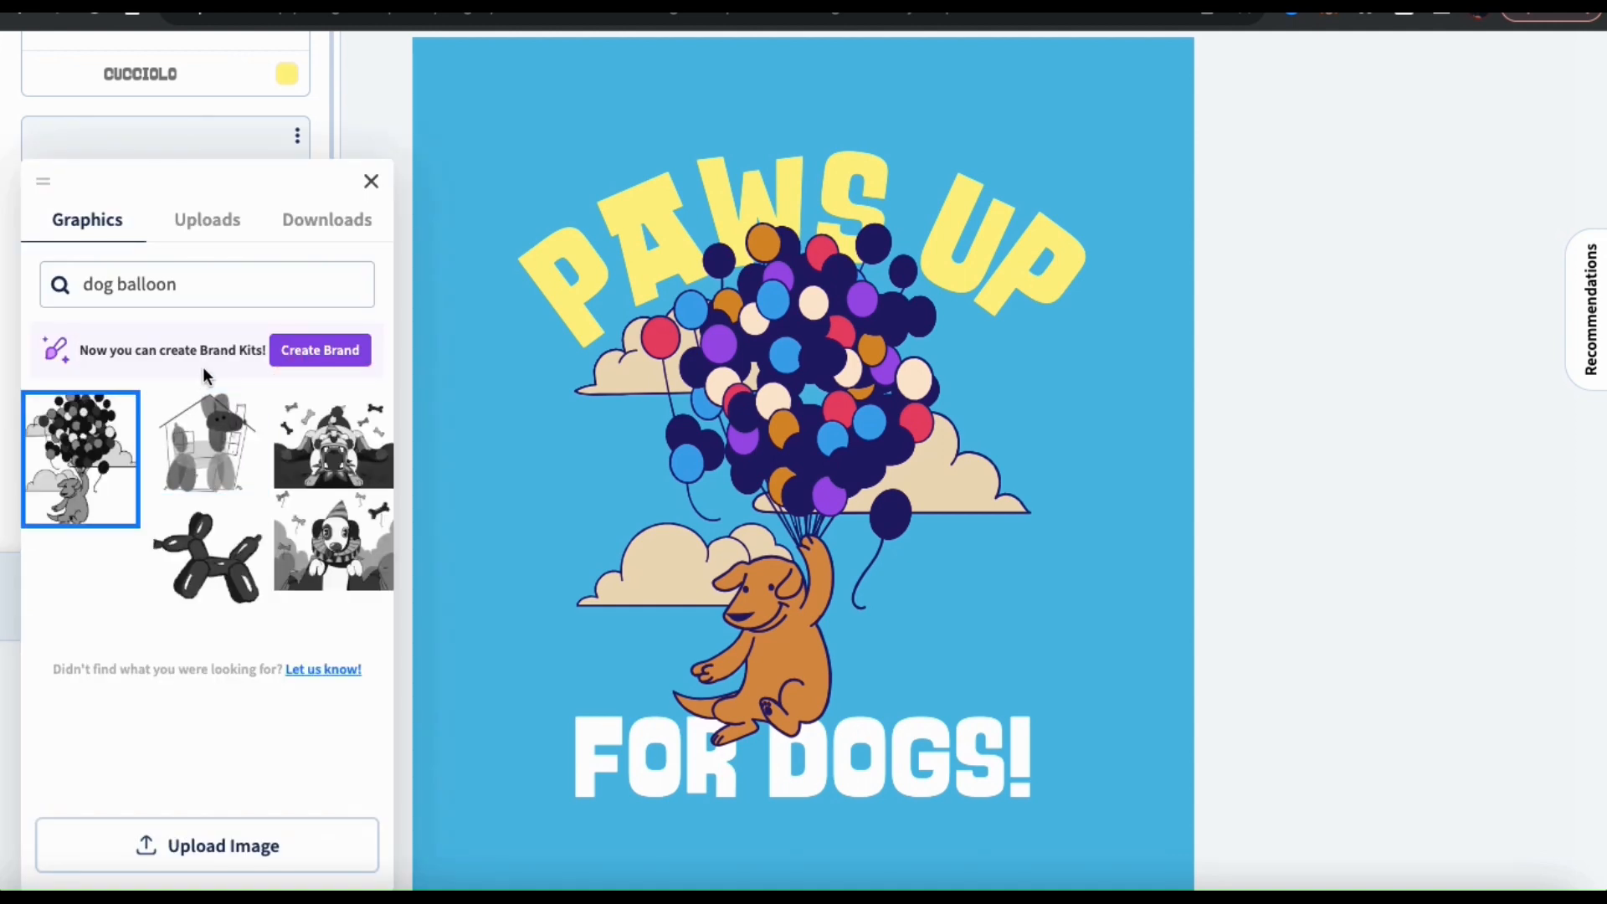
pyautogui.doubleClick(167, 282)
pyautogui.tripleClick(167, 279)
pyautogui.write('cu')
pyautogui.press('BackSpace')
pyautogui.press('BackSpace')
pyautogui.write('cute dog')
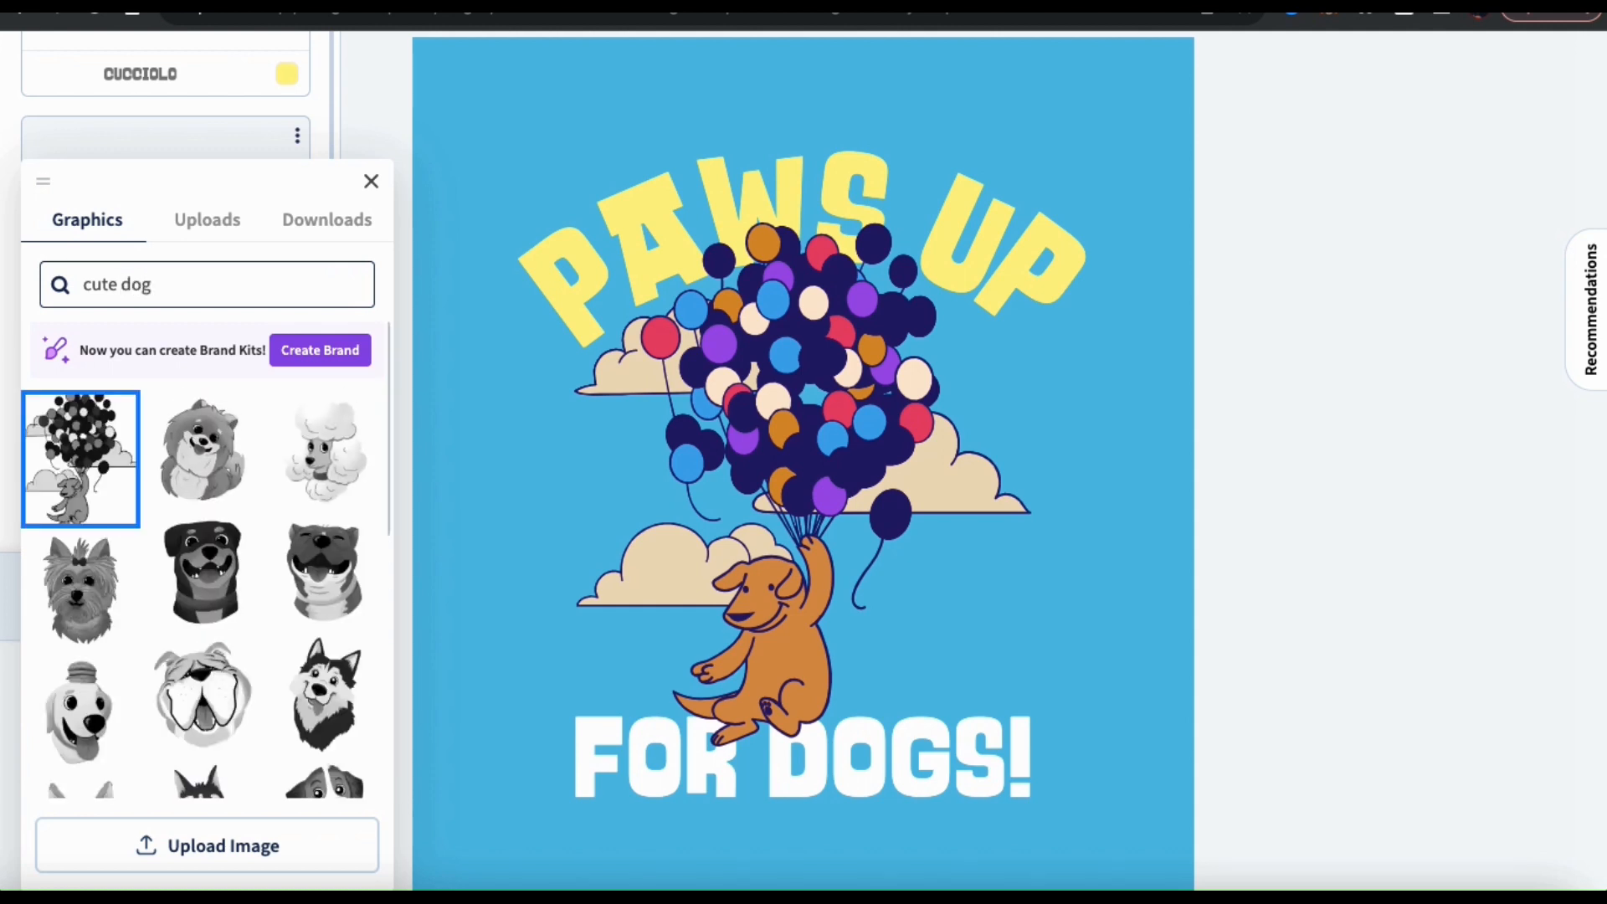
# - Try several graphics from the cute dog results on the design, including the dog in a green sweater and the corgi holding cash
pyautogui.scroll(-10, 262, 520)
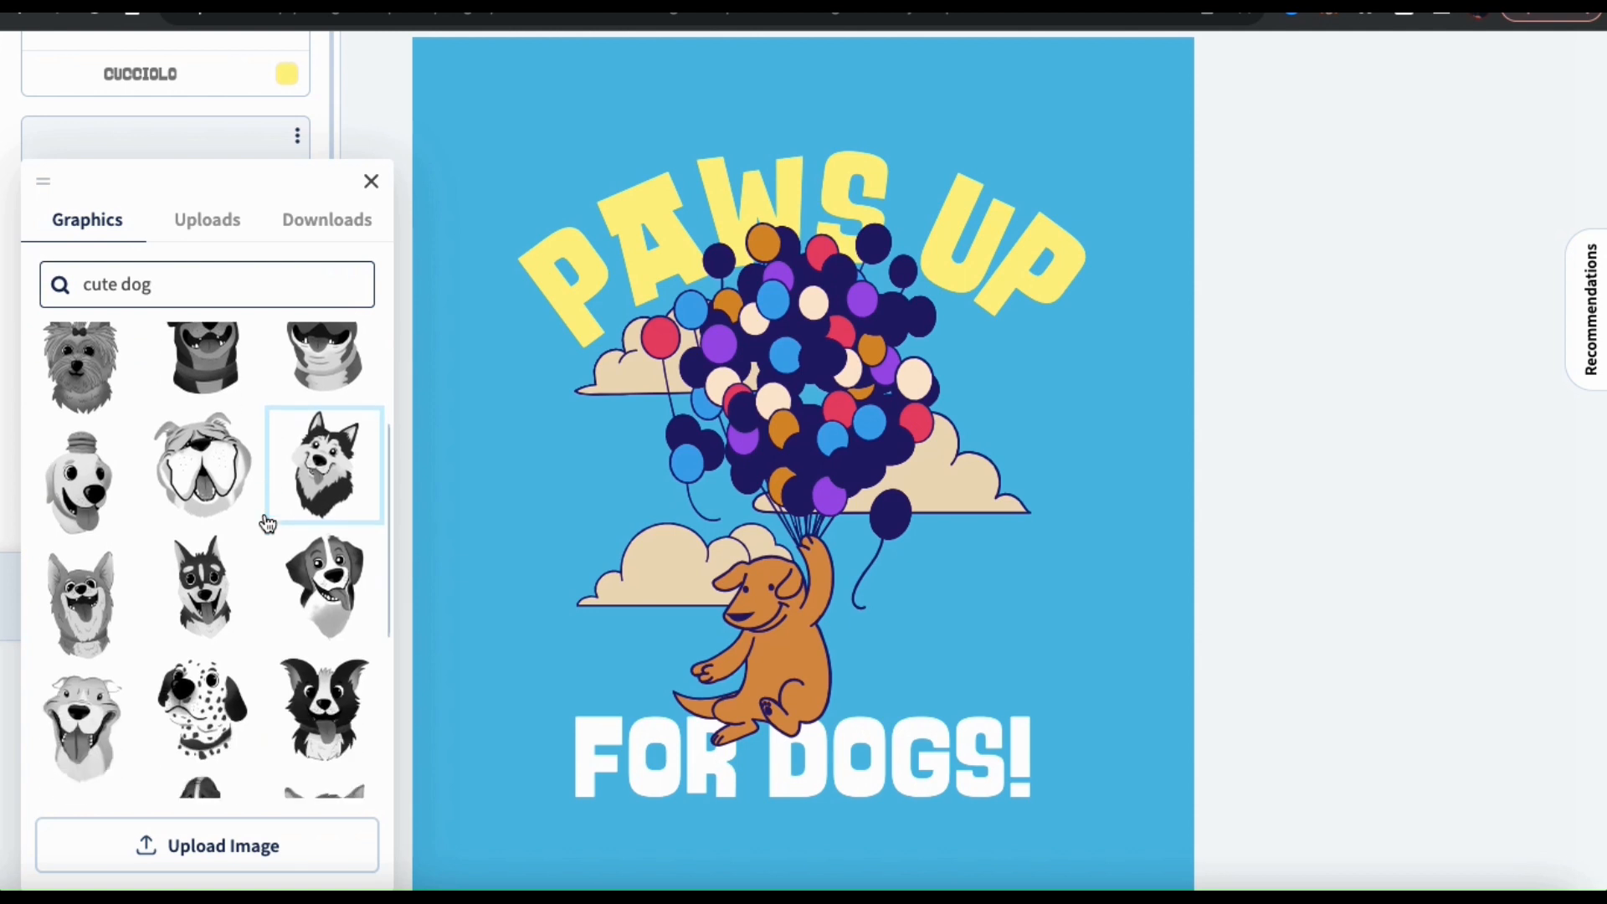
pyautogui.scroll(-6, 267, 524)
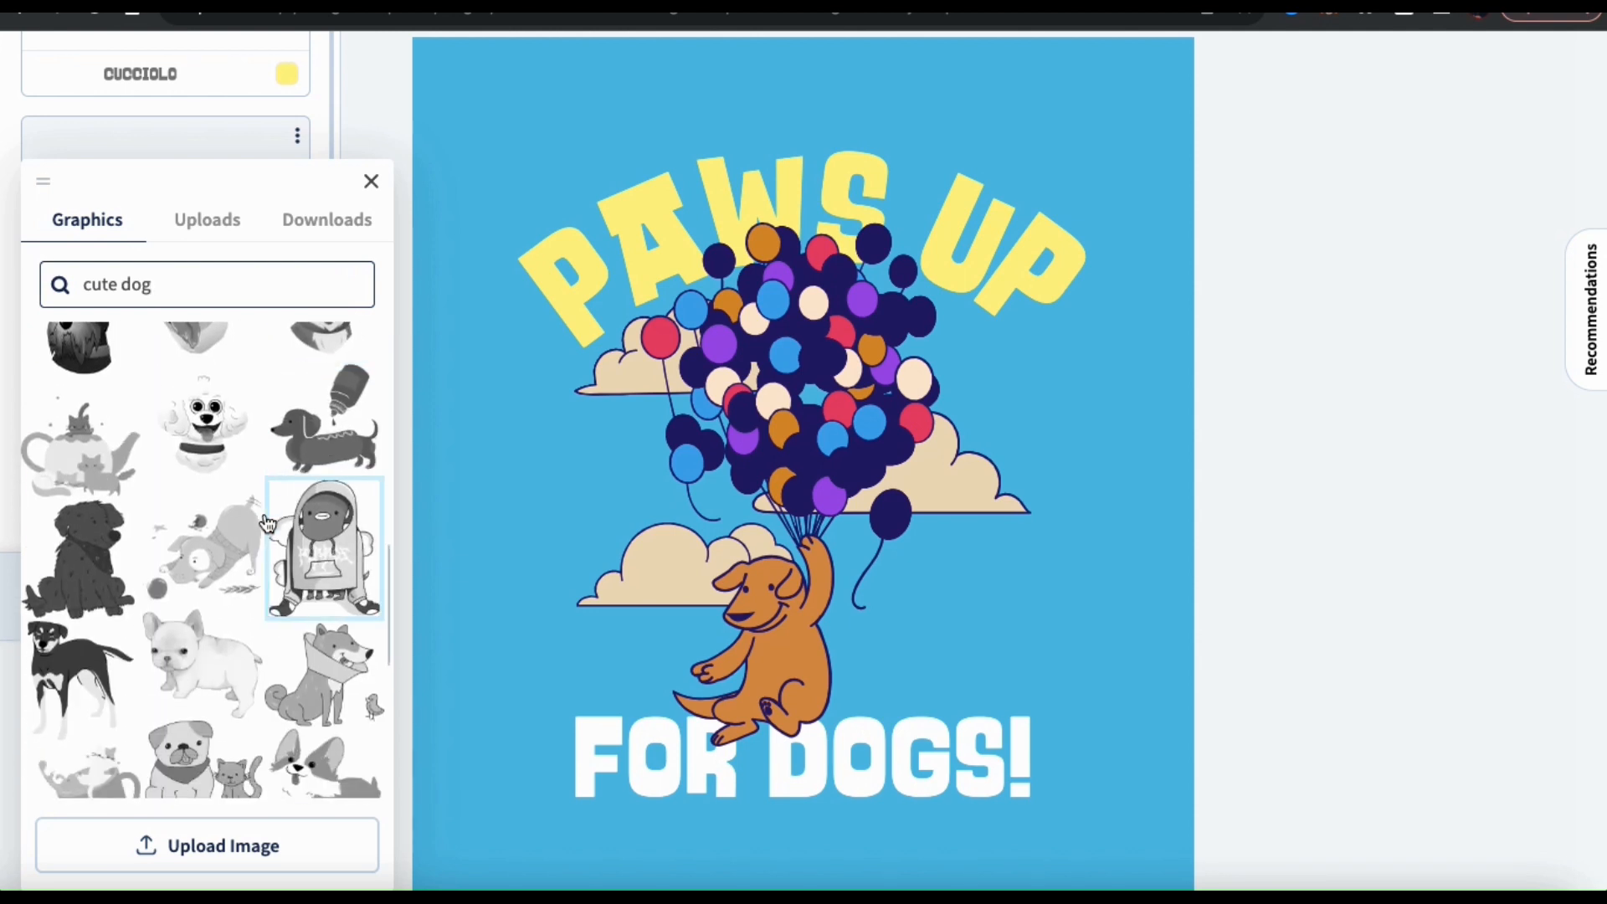
pyautogui.click(212, 423)
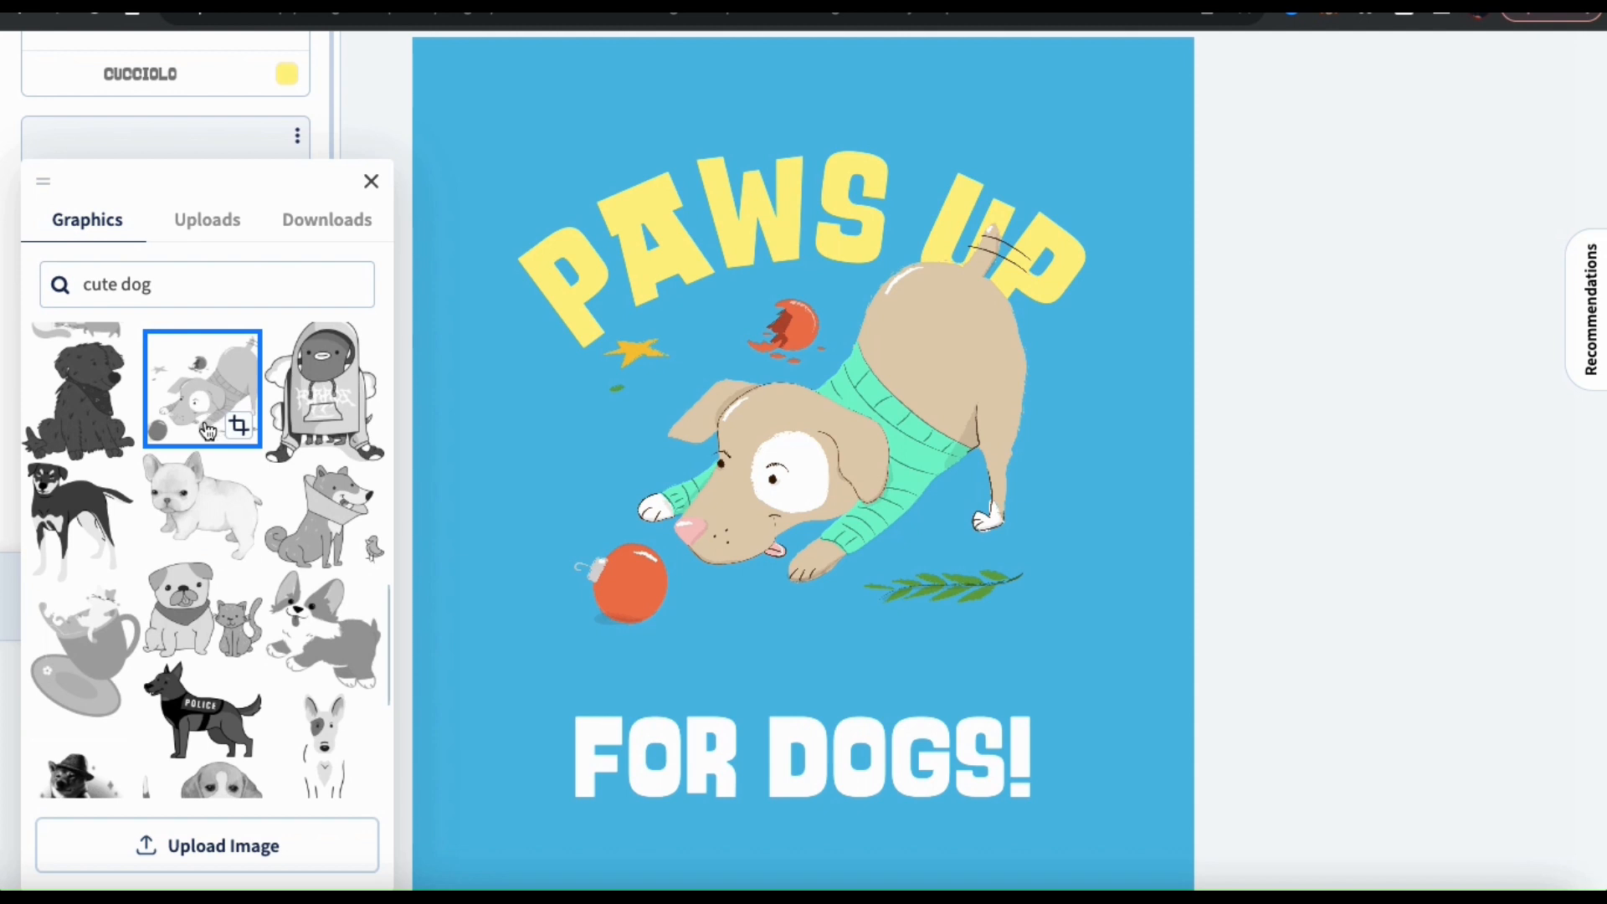
pyautogui.click(80, 519)
pyautogui.scroll(-3, 186, 560)
pyautogui.click(185, 559)
pyautogui.scroll(-2, 176, 486)
pyautogui.click(188, 529)
pyautogui.scroll(-1, 187, 538)
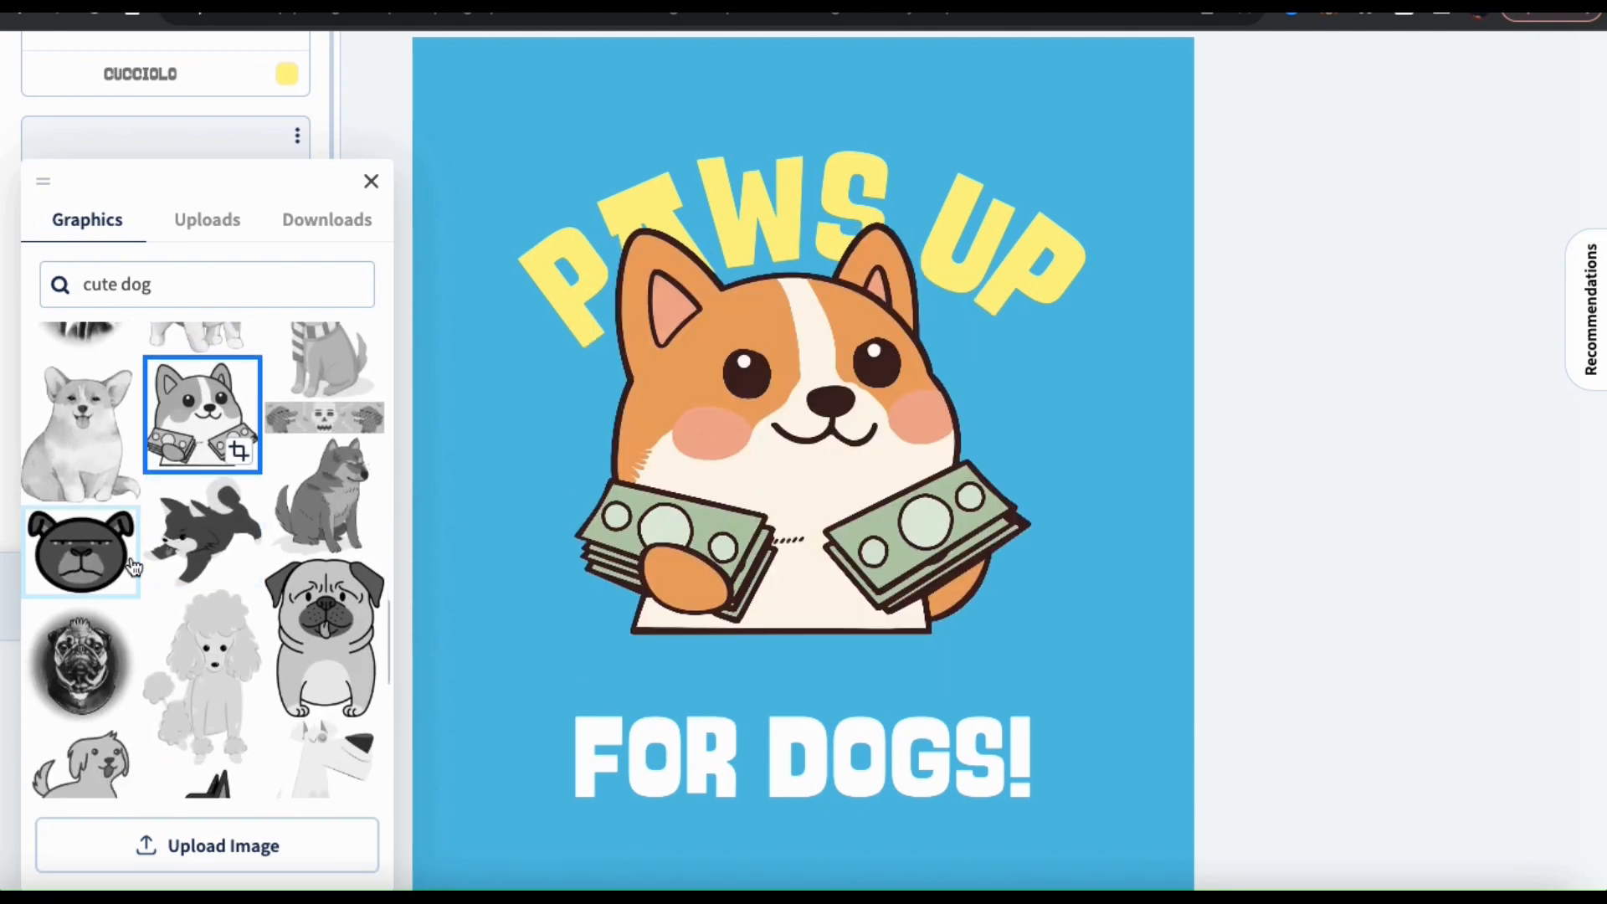
# - Replace the corgi with the pug sticking its tongue out and reposition it between the two text lines
pyautogui.click(132, 567)
pyautogui.scroll(-1, 251, 578)
pyautogui.click(335, 607)
pyautogui.scroll(10, 360, 479)
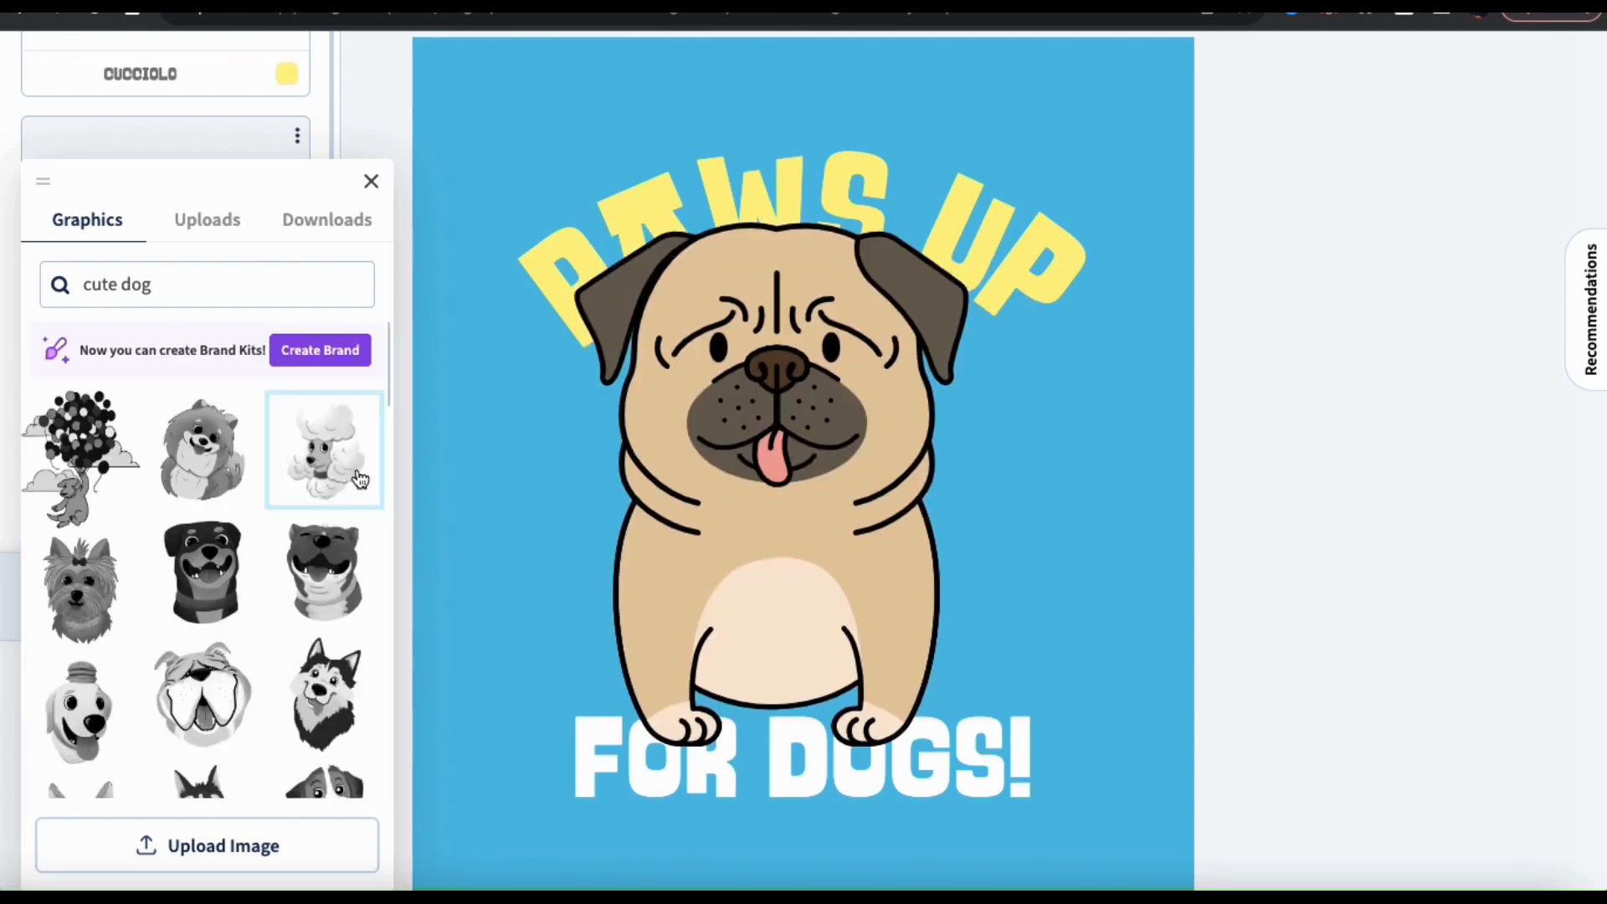
pyautogui.moveTo(758, 615)
pyautogui.mouseDown()
pyautogui.moveTo(826, 603)
pyautogui.moveTo(782, 628)
pyautogui.mouseUp()
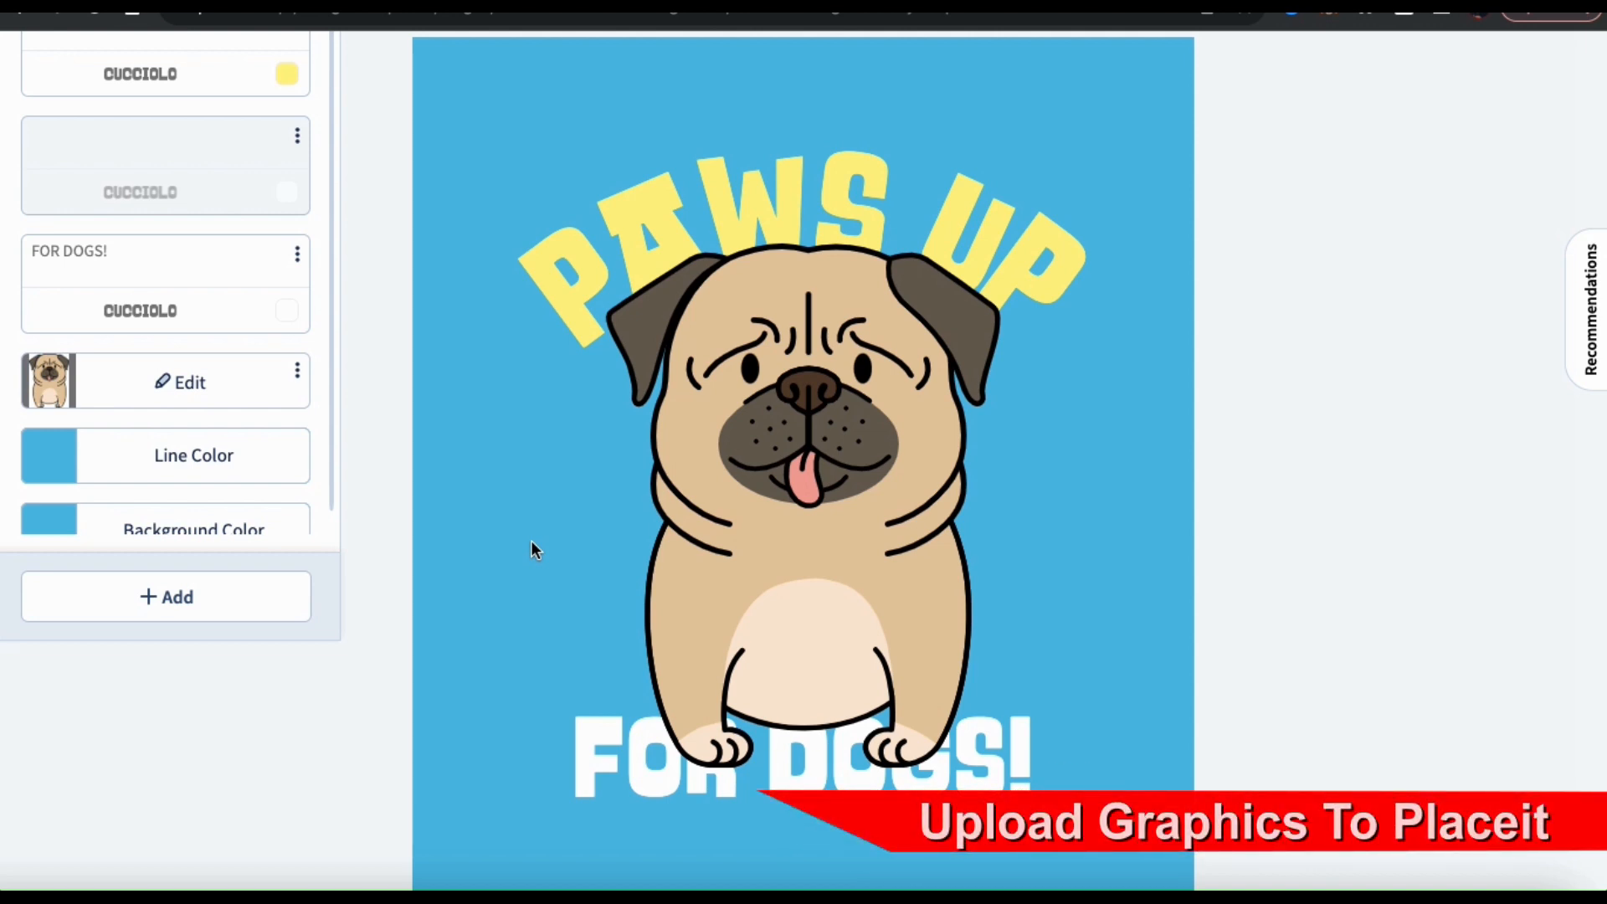
# - Open the pug graphic for replacement and upload the brown-and-cream dog PNG from the Downloads folder
pyautogui.click(192, 387)
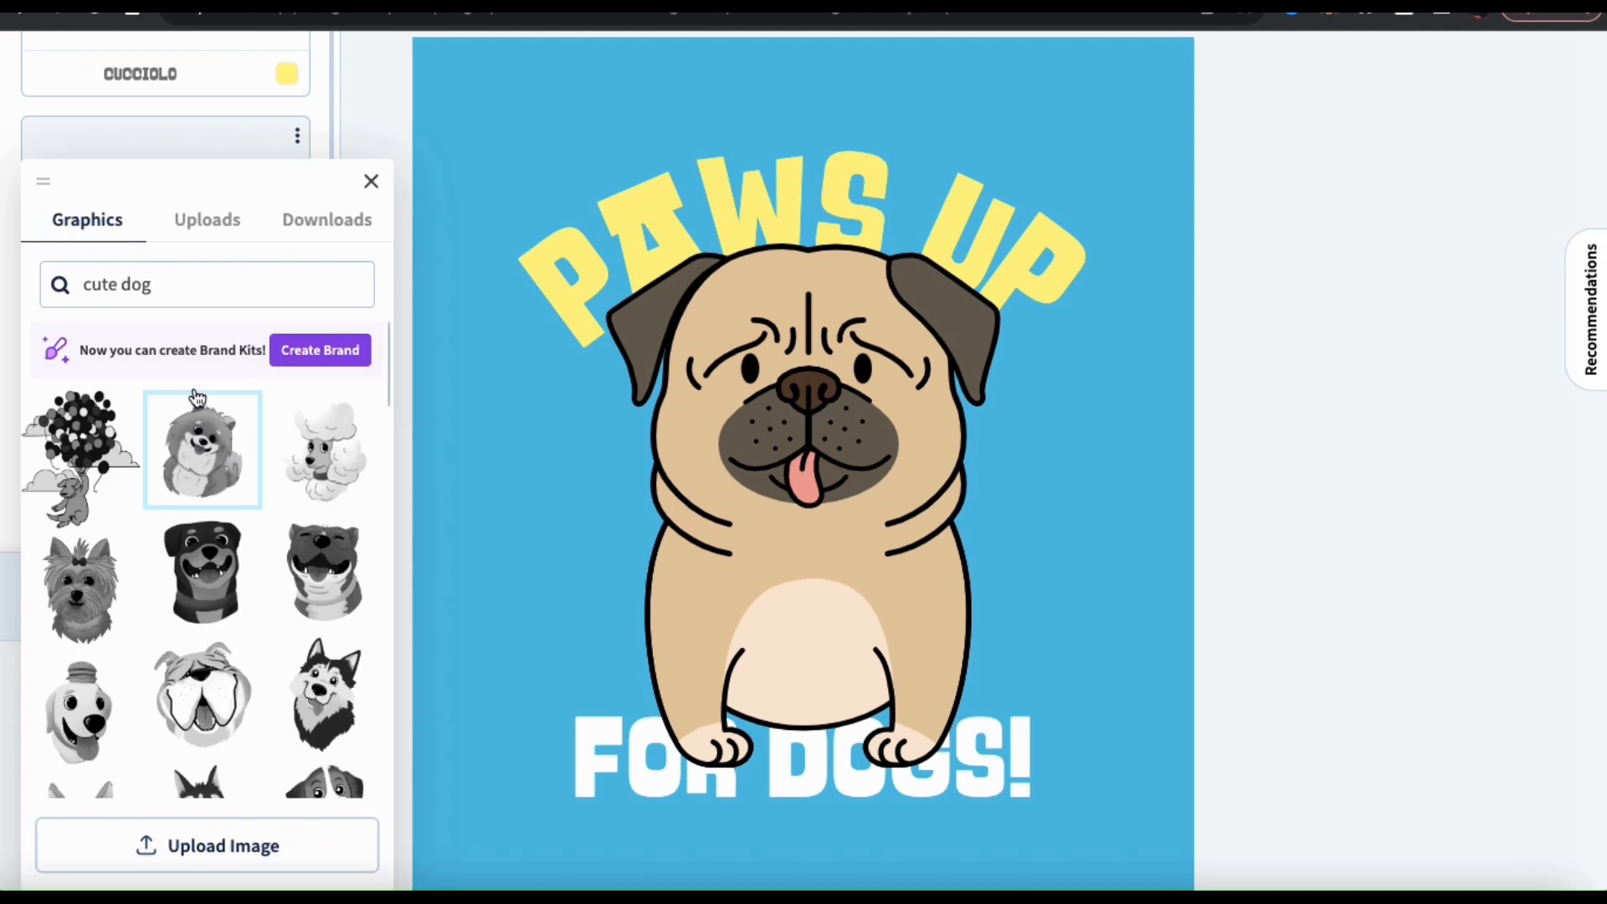
pyautogui.click(223, 847)
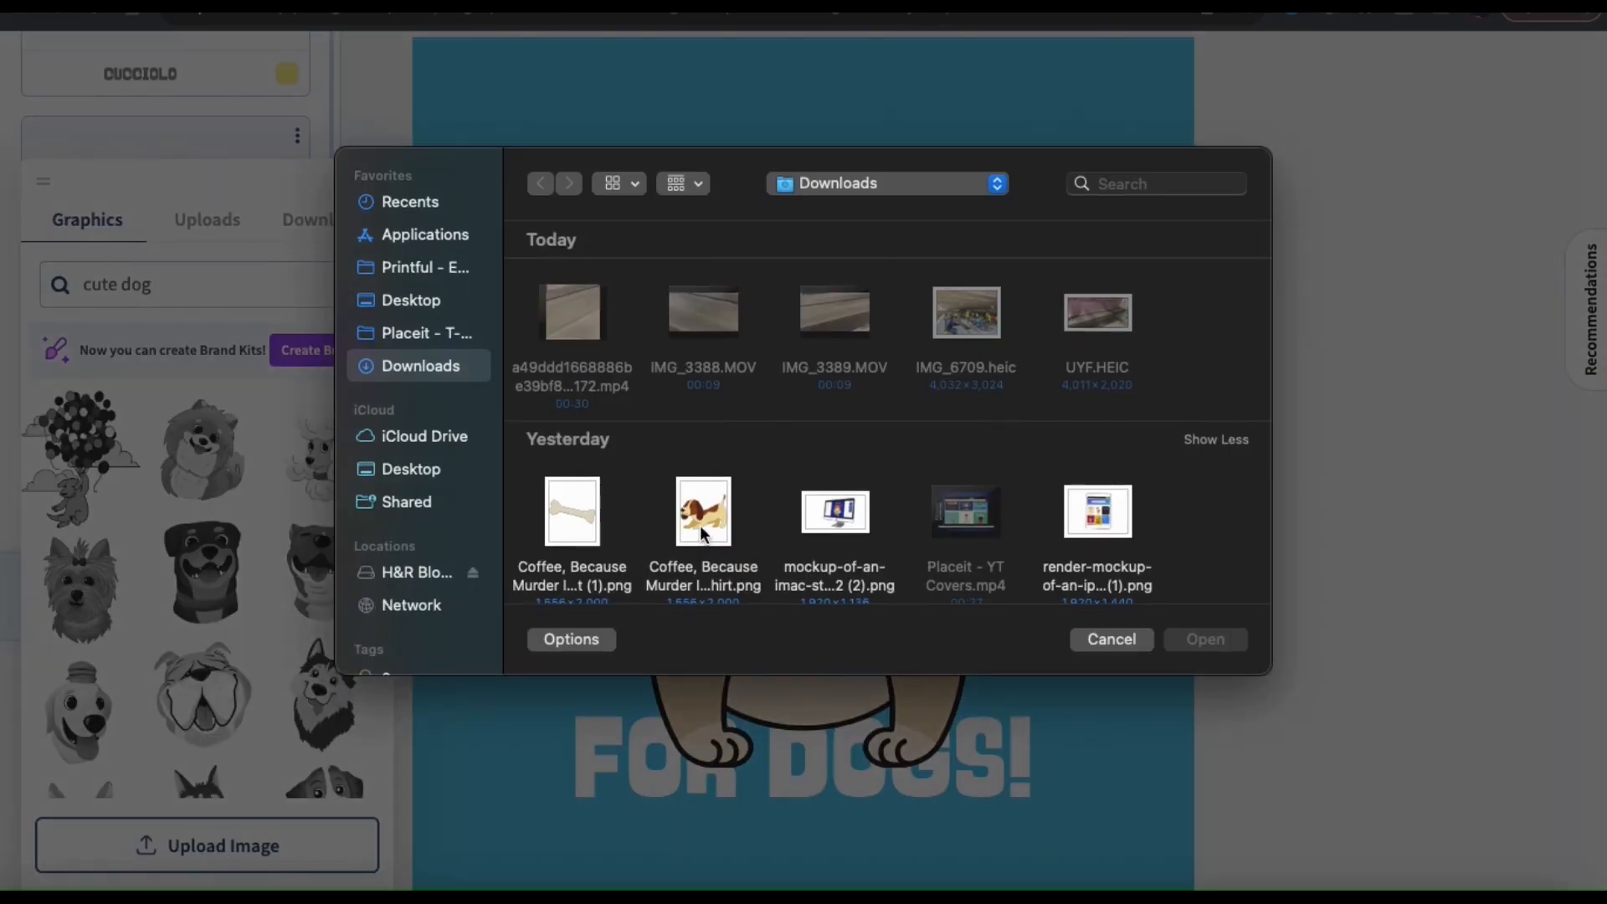
pyautogui.doubleClick(701, 529)
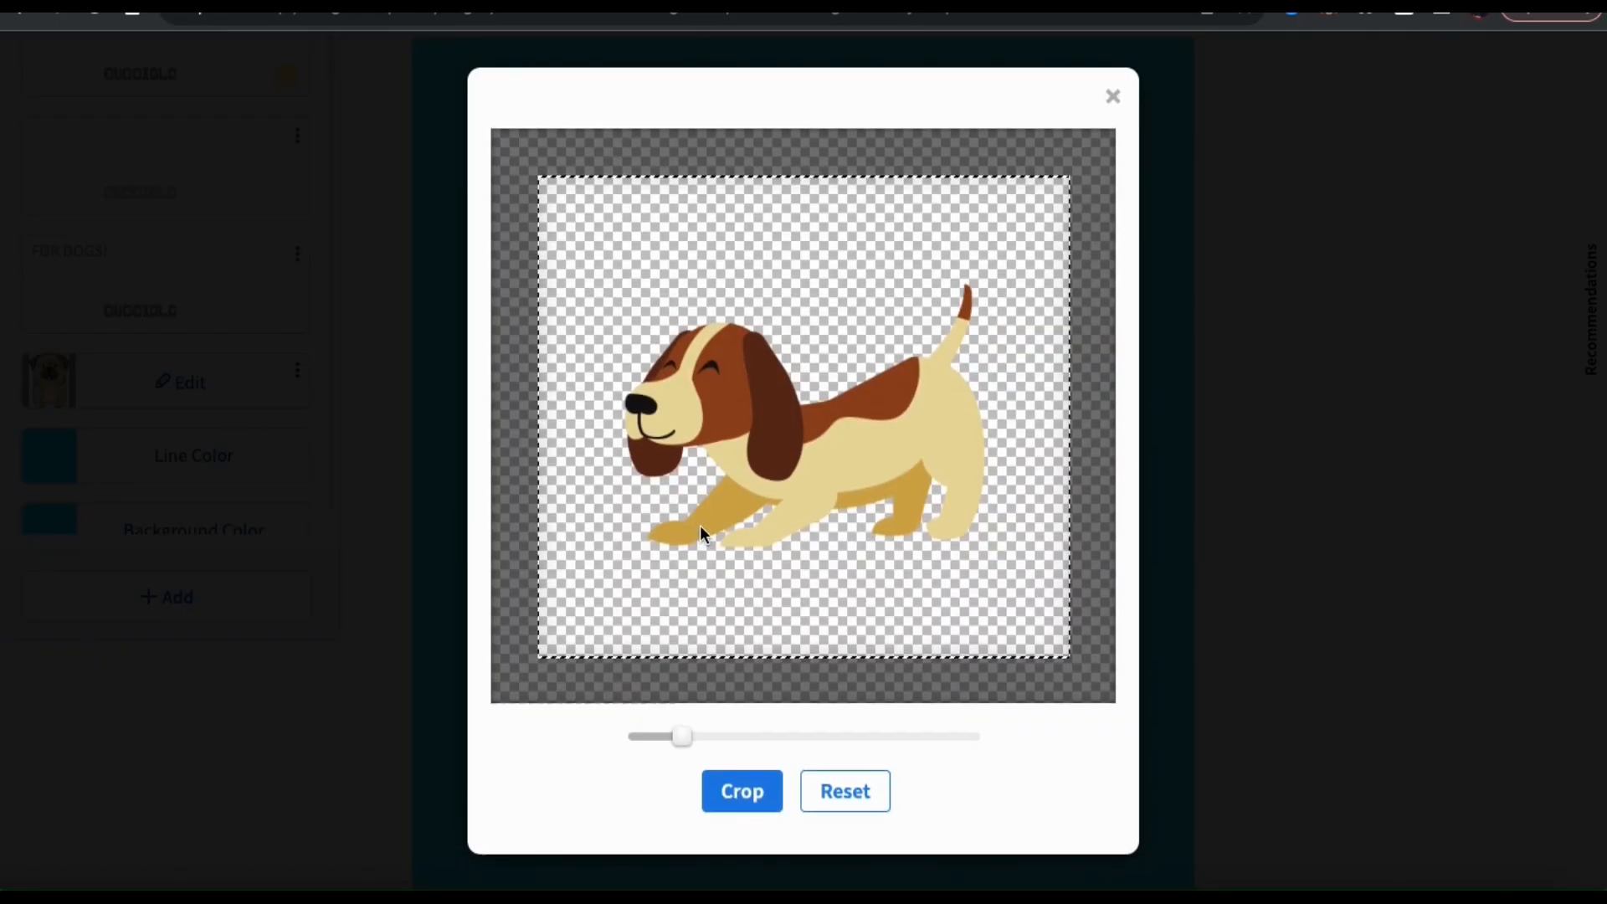
# - Zoom in slightly on the uploaded dog, center it in the crop frame and apply the crop
pyautogui.click(682, 737)
pyautogui.moveTo(682, 737); pyautogui.dragTo(699, 737)
pyautogui.moveTo(811, 451)
pyautogui.mouseDown()
pyautogui.moveTo(821, 430)
pyautogui.moveTo(804, 438)
pyautogui.mouseUp()
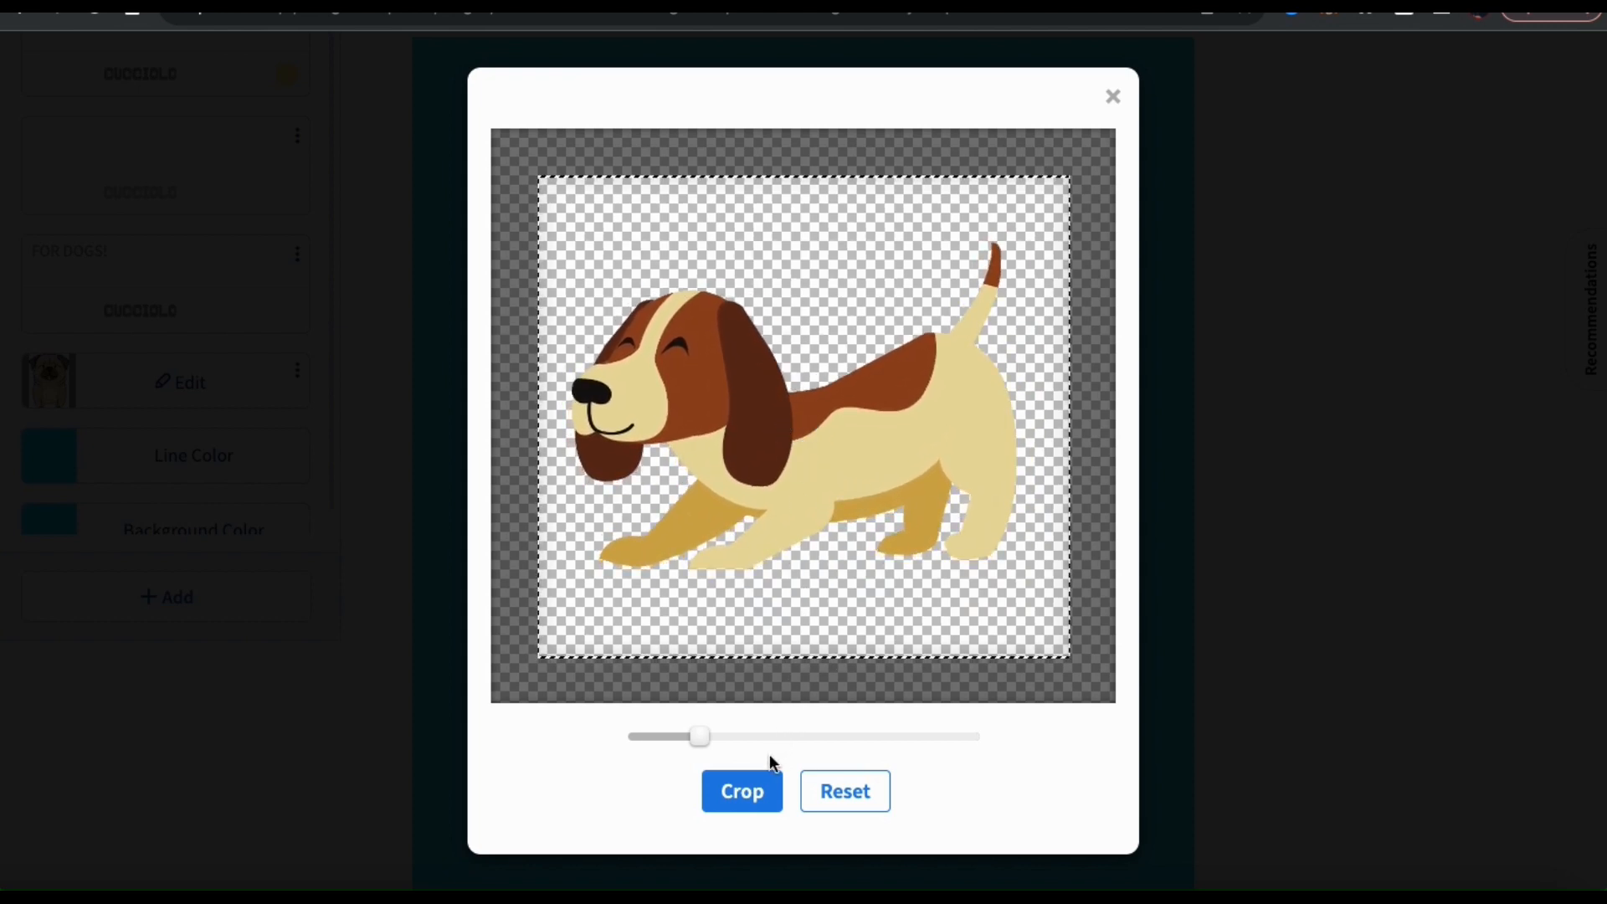
pyautogui.click(762, 791)
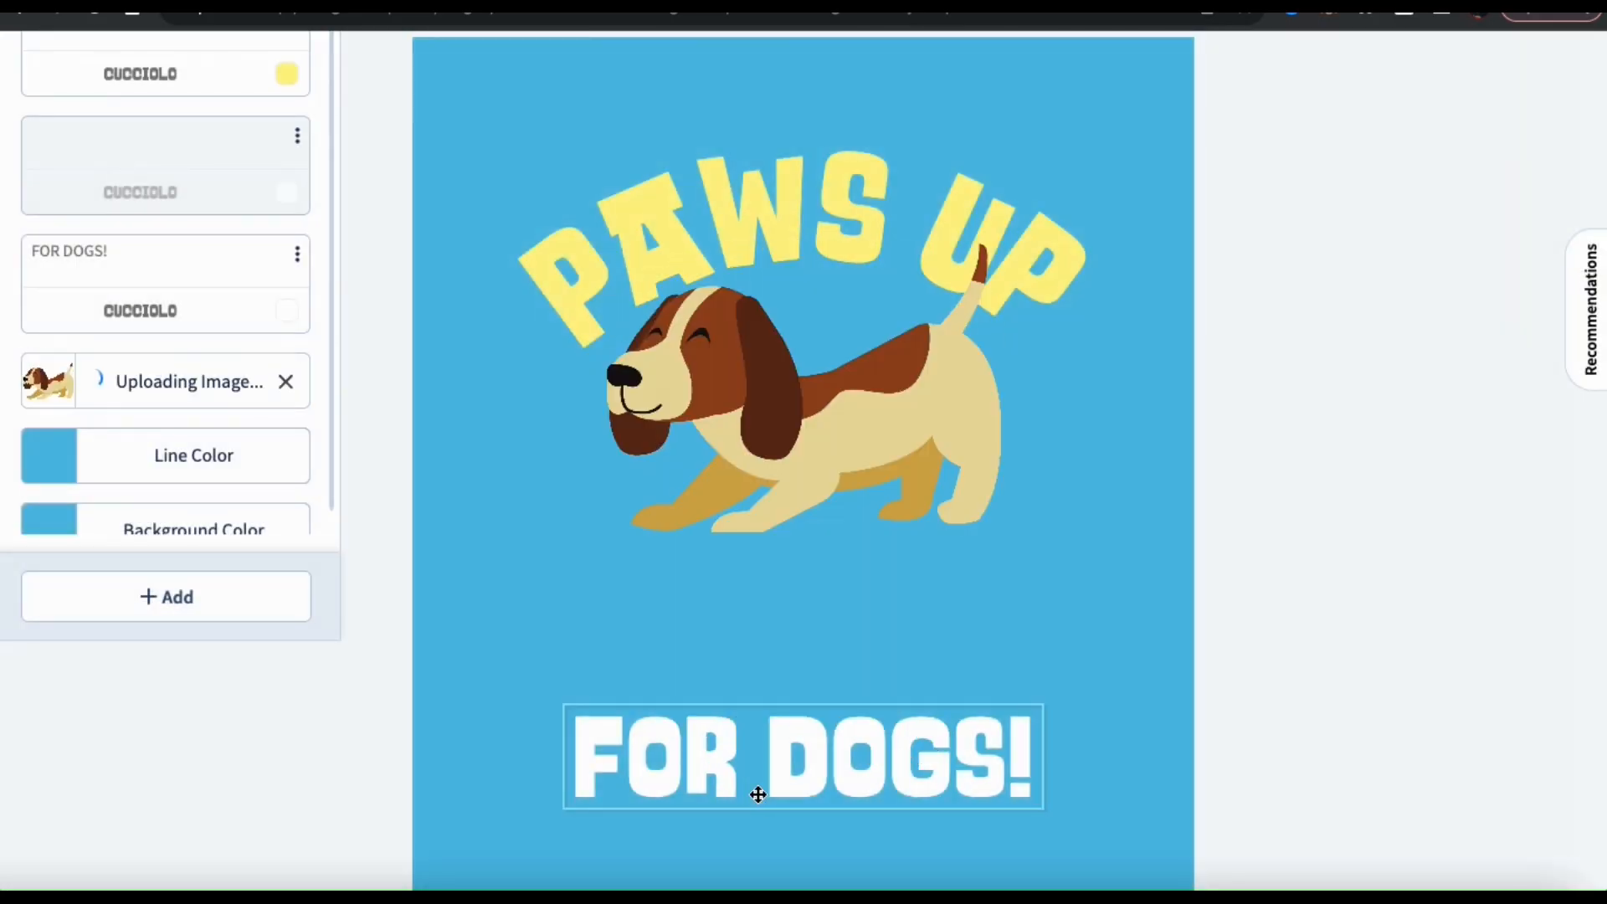
# - Enlarge the uploaded dog graphic and position it between PAWS UP and FOR DOGS!
pyautogui.click(774, 445)
pyautogui.moveTo(1018, 640); pyautogui.dragTo(1103, 716)
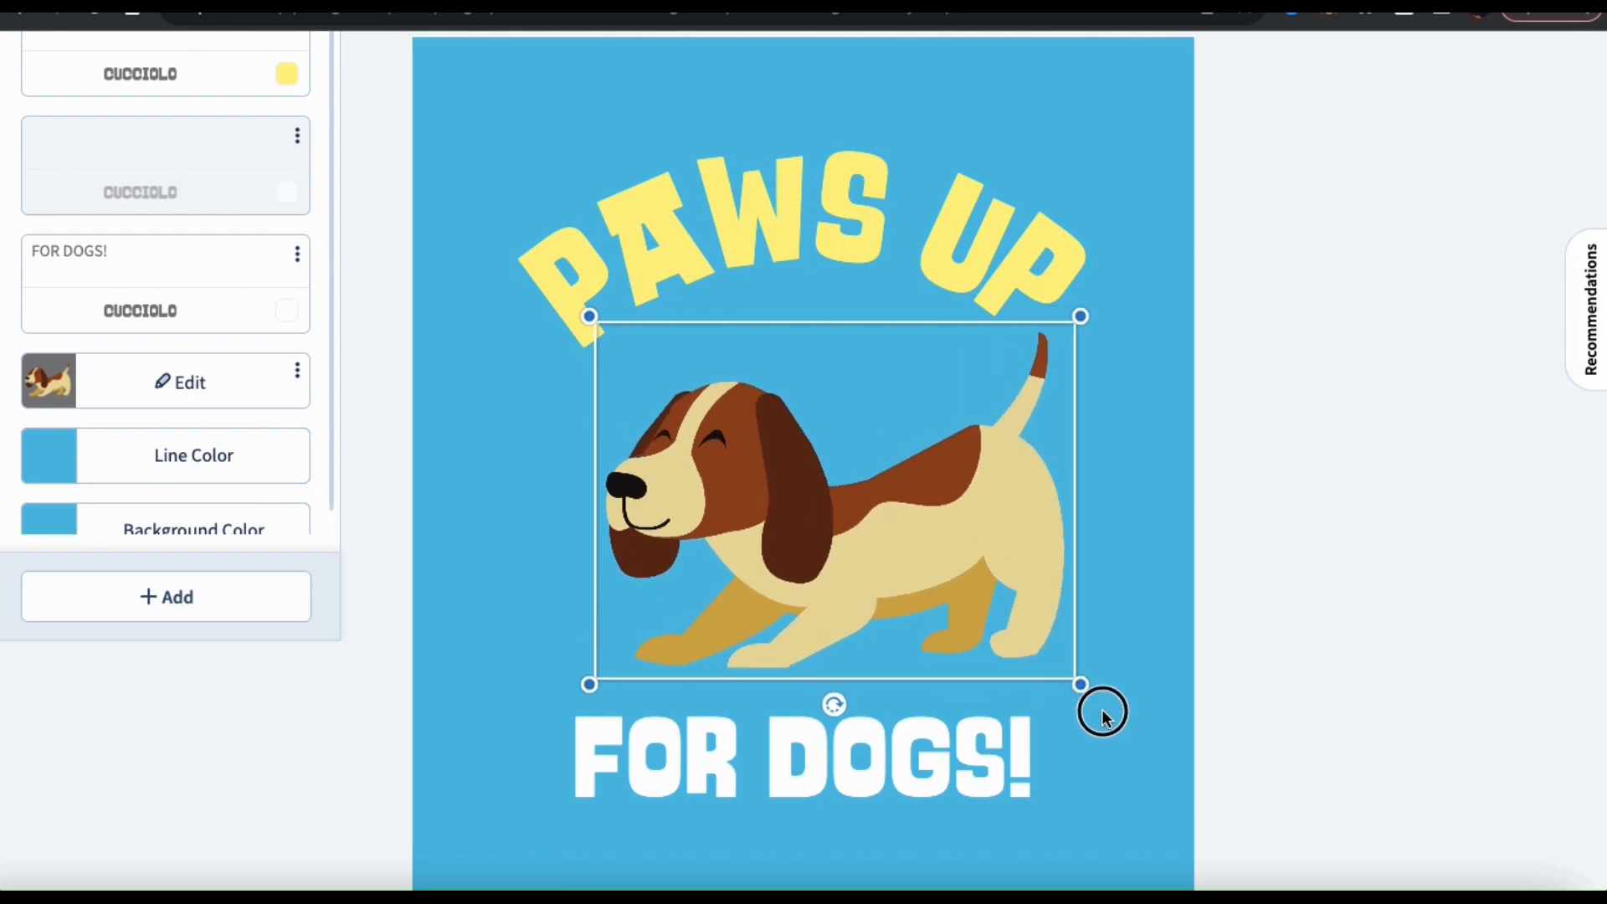
pyautogui.moveTo(969, 591); pyautogui.dragTo(949, 494)
# - Try red and light green on the PAWS UP text, and set its color to white
pyautogui.scroll(2, 920, 402)
pyautogui.click(876, 279)
pyautogui.click(287, 163)
pyautogui.click(247, 460)
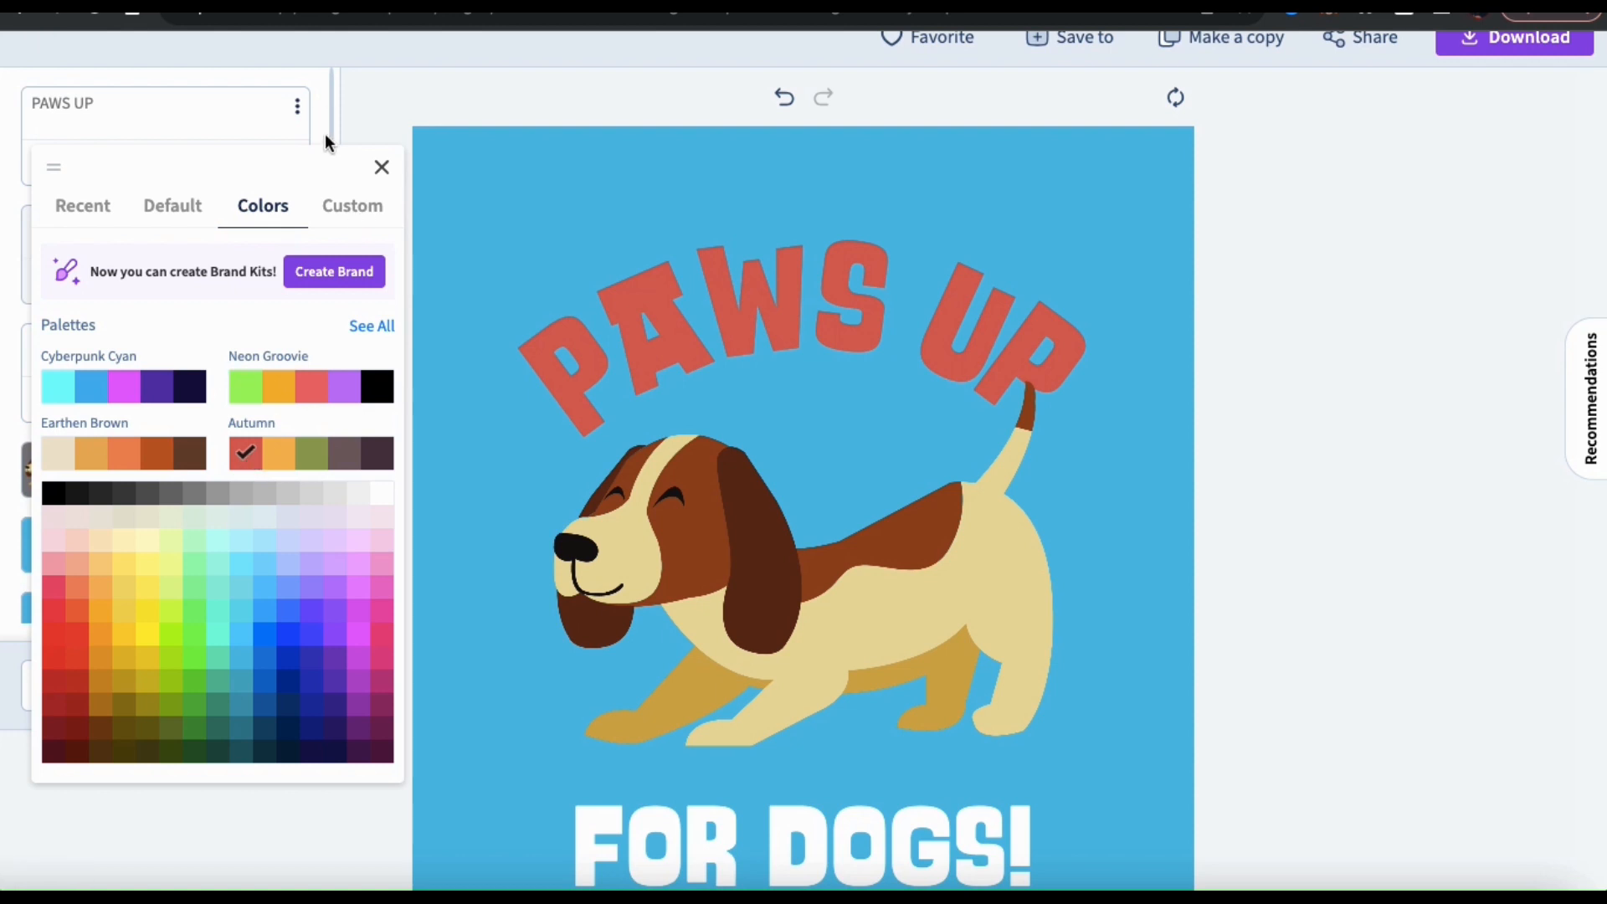
pyautogui.click(381, 167)
pyautogui.click(170, 540)
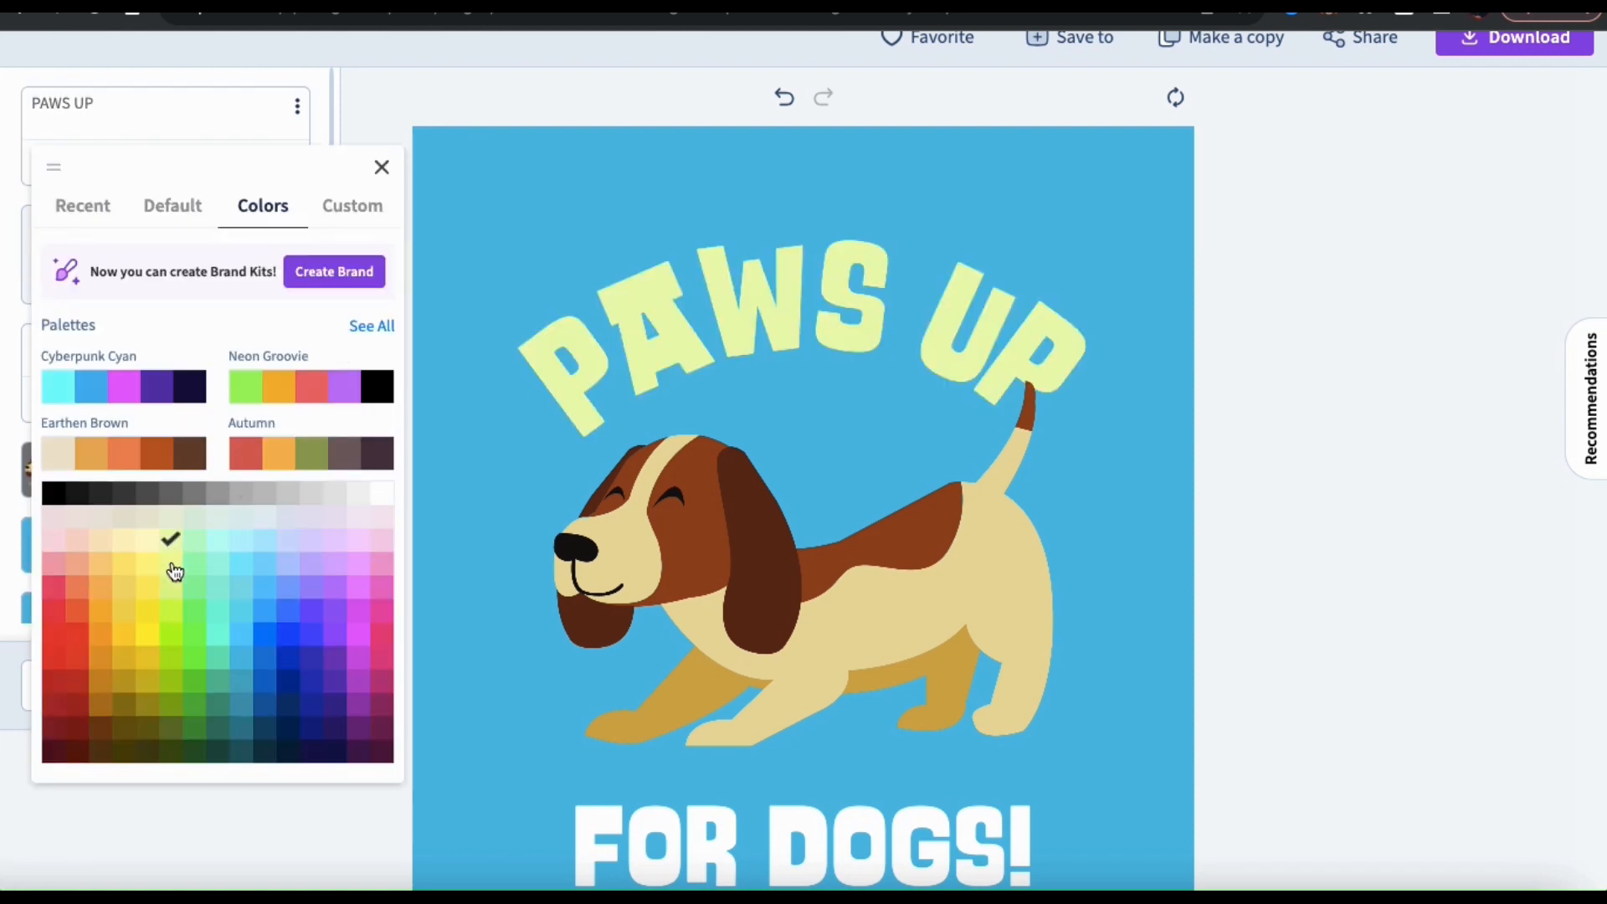
pyautogui.click(385, 496)
pyautogui.click(382, 168)
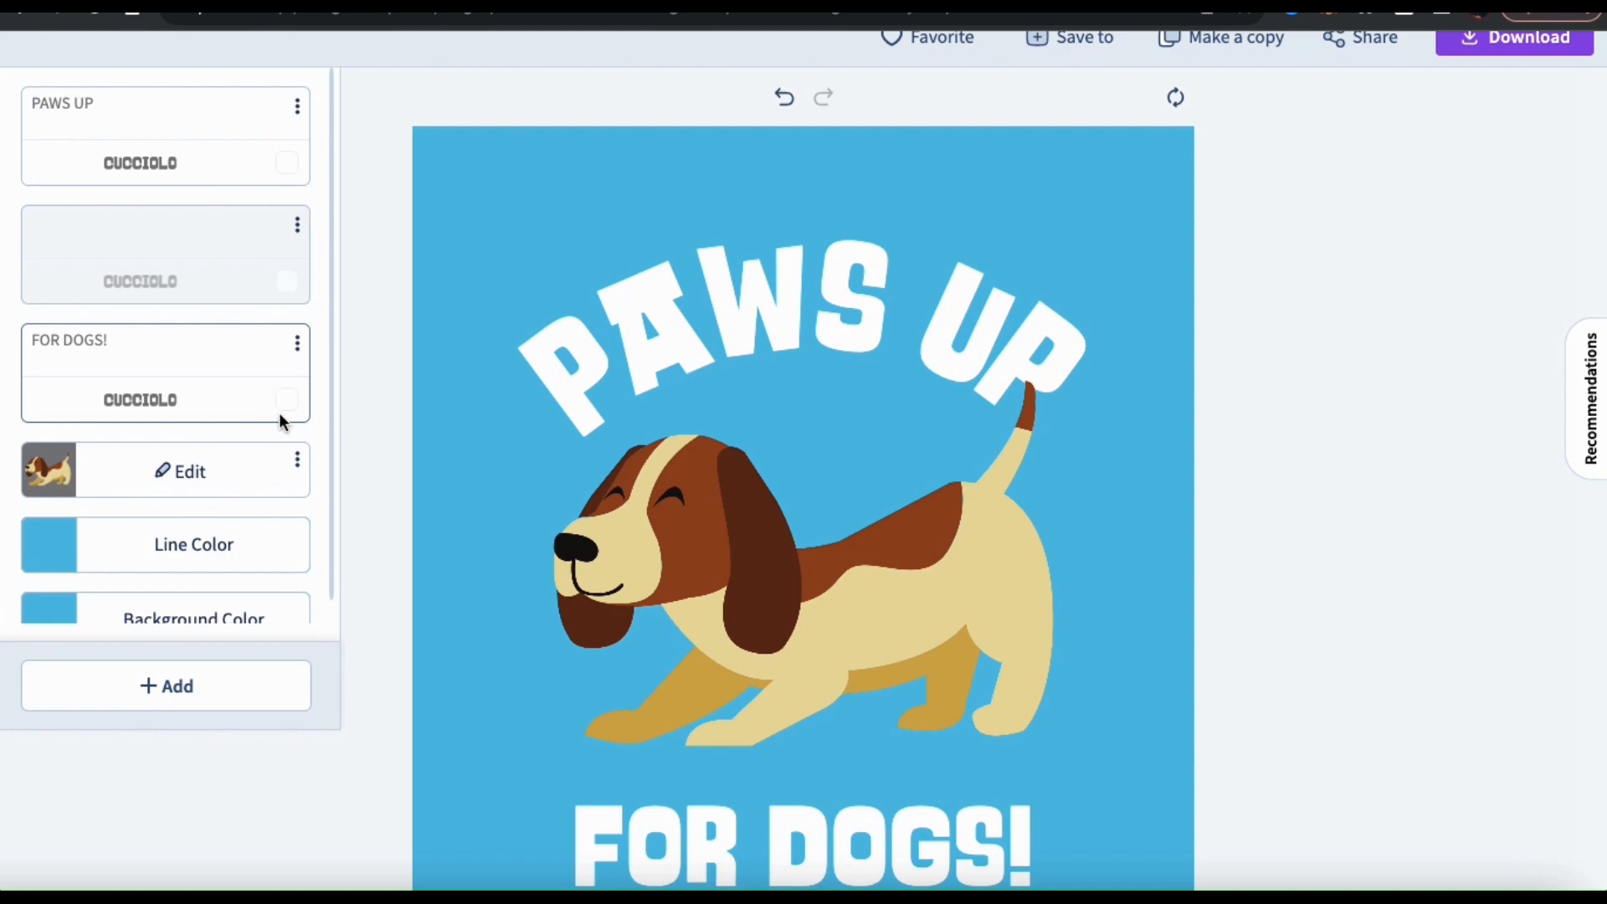
# - Set the color of the FOR DOGS! text to light yellow
pyautogui.click(287, 402)
pyautogui.click(149, 779)
pyautogui.click(377, 298)
# - Enlarge the FOR DOGS! text slightly and center it below the dog graphic
pyautogui.scroll(-1, 377, 298)
pyautogui.click(921, 787)
pyautogui.moveTo(1047, 842); pyautogui.dragTo(1100, 870)
pyautogui.moveTo(943, 760)
pyautogui.mouseDown()
pyautogui.moveTo(943, 735)
pyautogui.moveTo(927, 743)
pyautogui.mouseUp()
pyautogui.click(1110, 634)
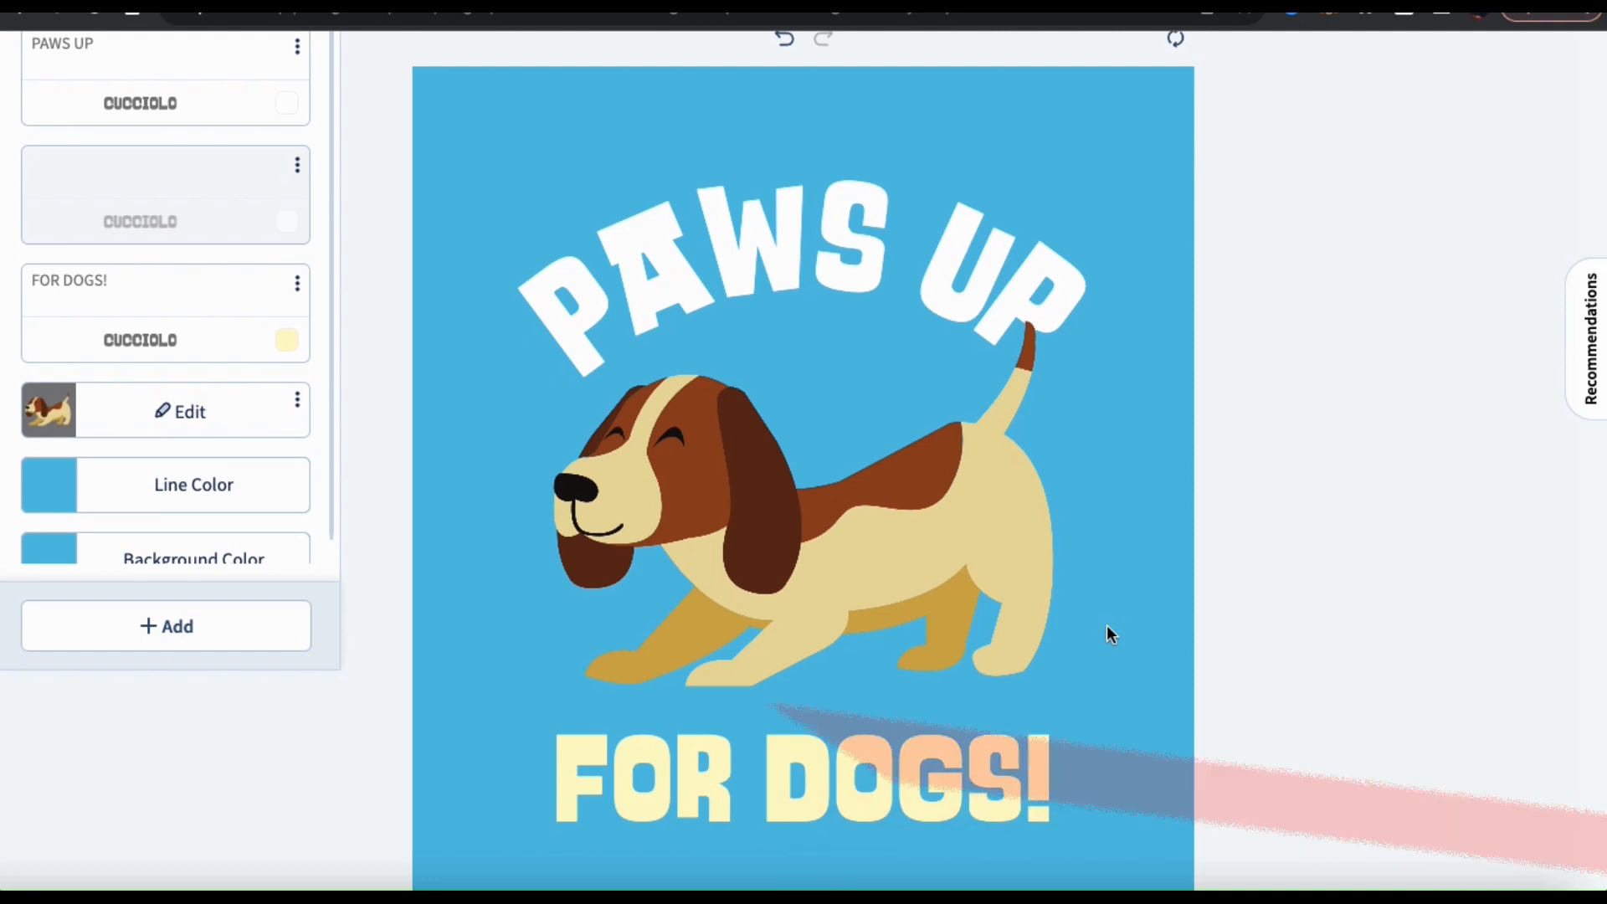
# - Try different background colors for the design and settle on a muted teal blue
pyautogui.scroll(-1, 239, 469)
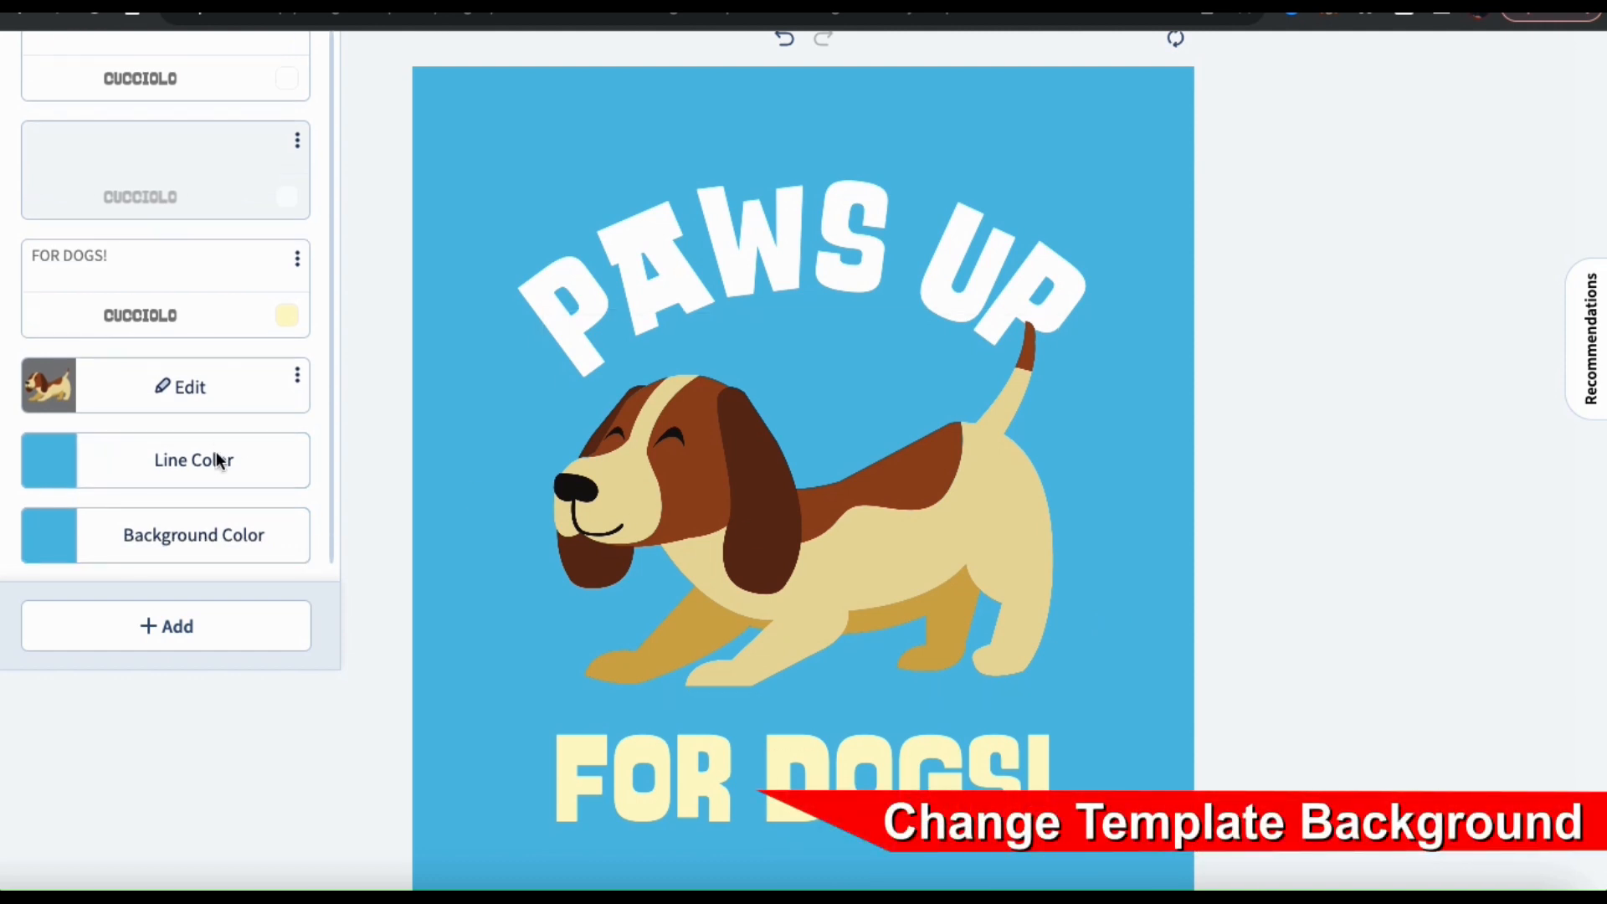
pyautogui.click(225, 553)
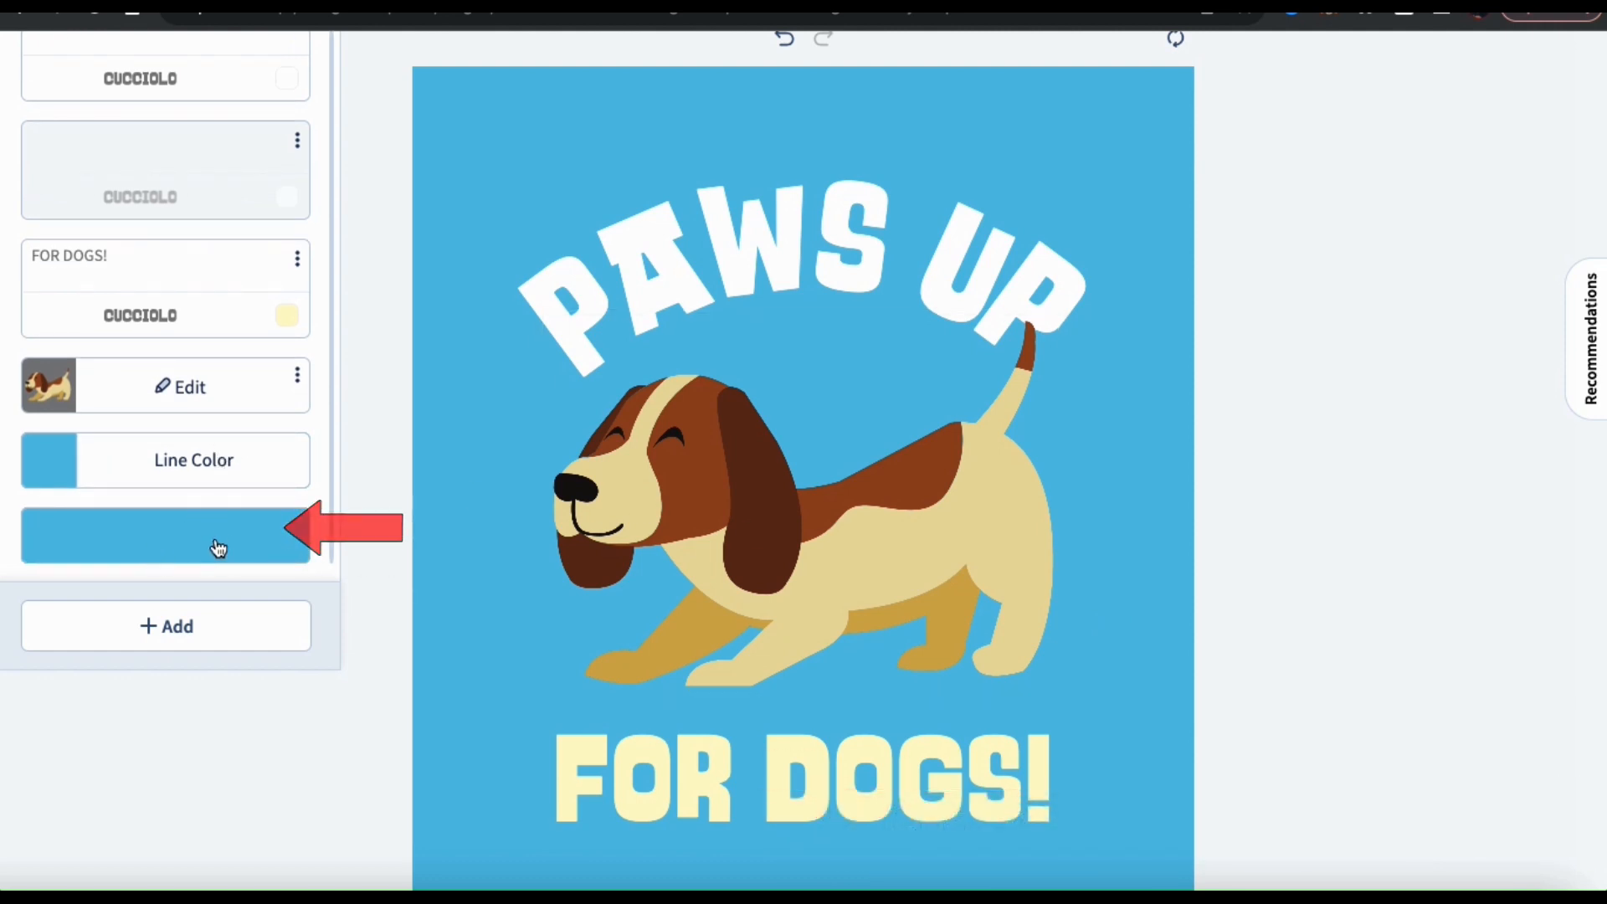
pyautogui.click(197, 548)
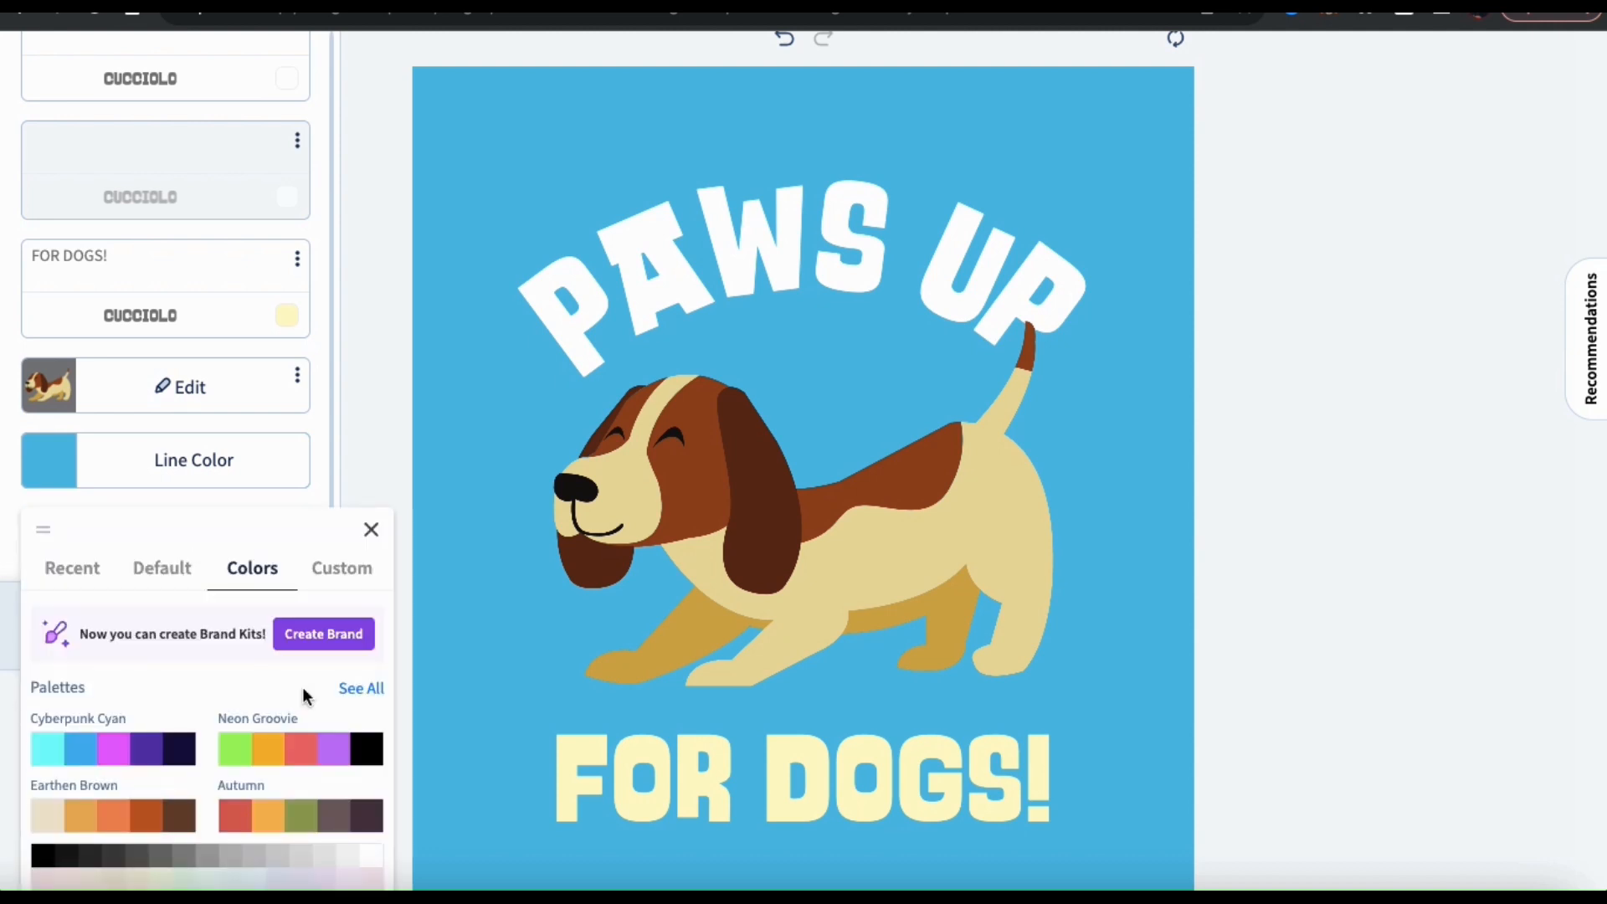
pyautogui.scroll(-3, 377, 753)
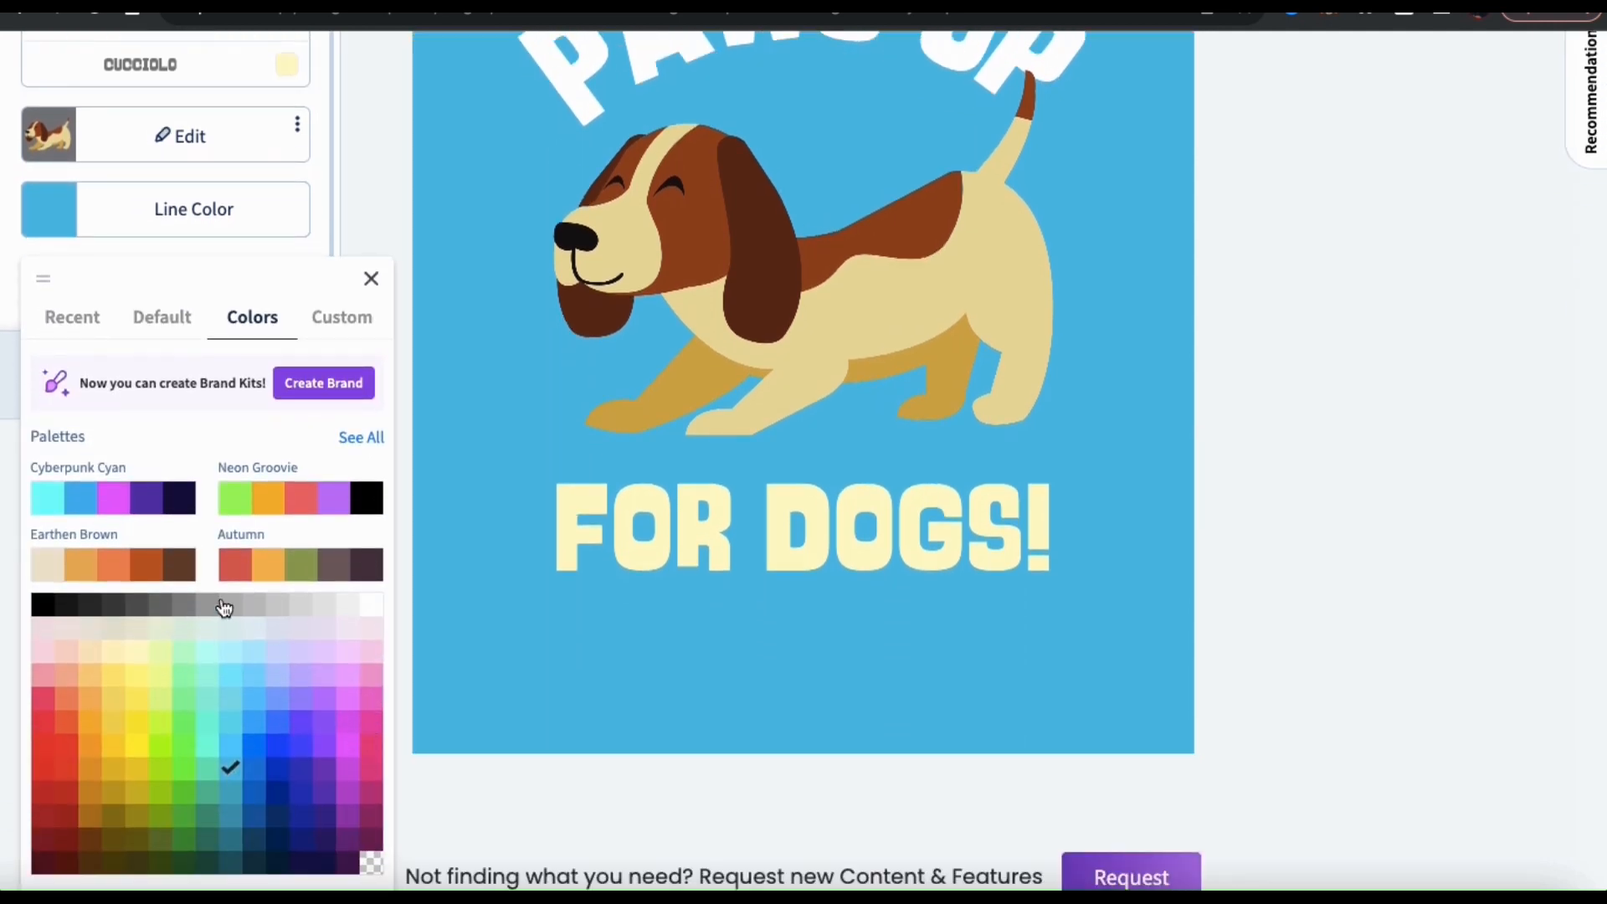
pyautogui.click(324, 673)
pyautogui.click(370, 782)
pyautogui.click(230, 814)
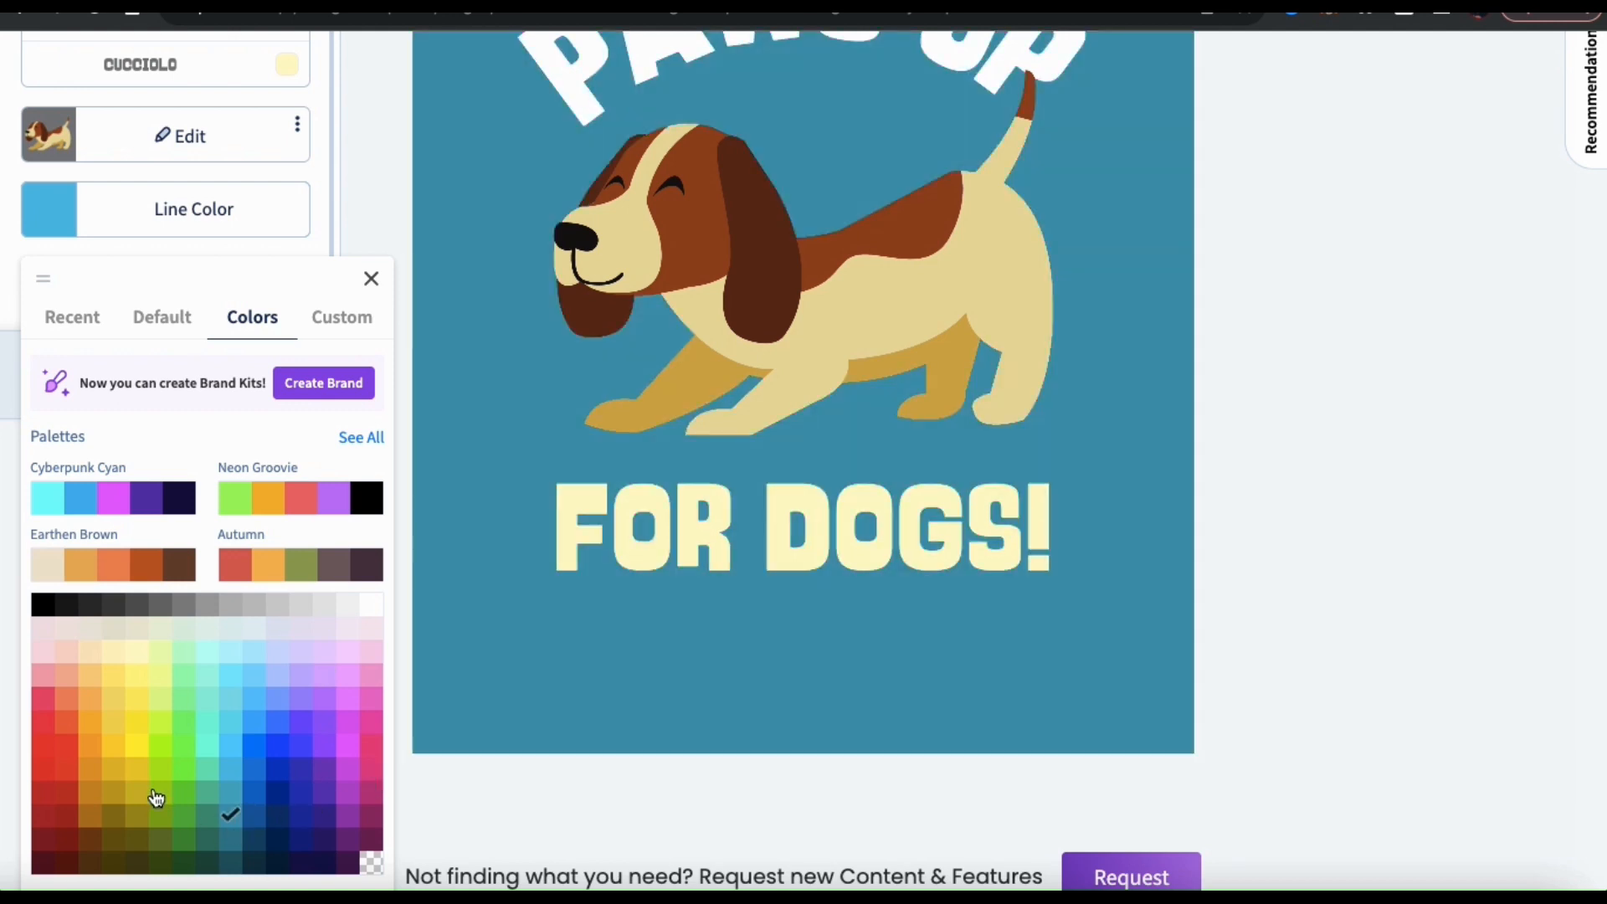
pyautogui.click(1230, 581)
pyautogui.scroll(3, 1222, 563)
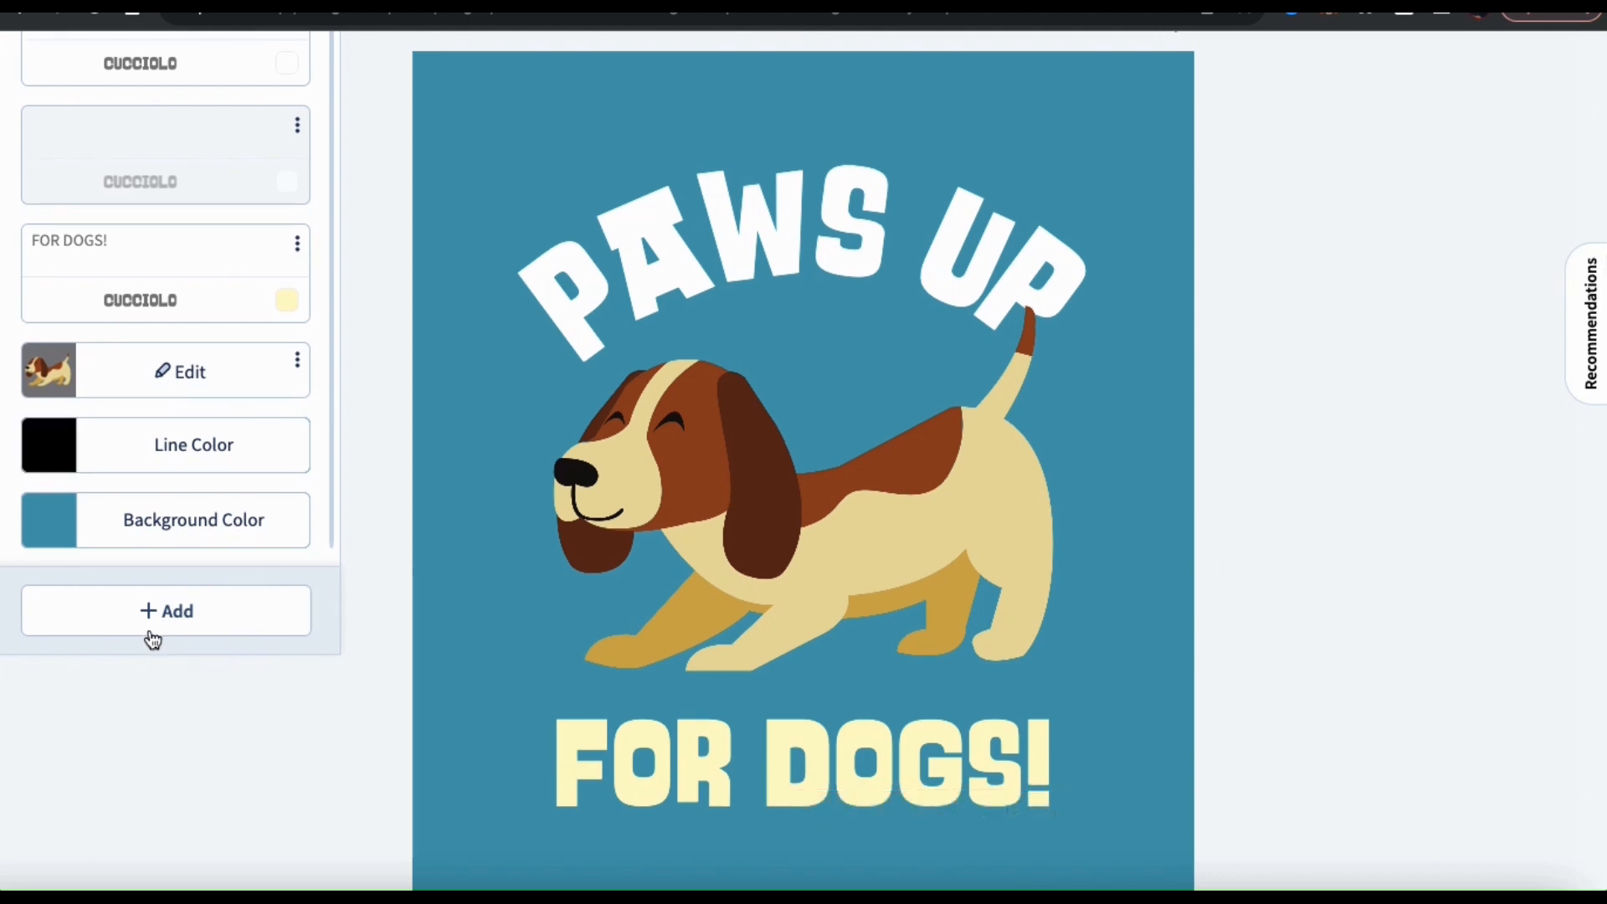
# - Add a new text element to the design and change its text to FUREVER FRIENDS
pyautogui.click(179, 639)
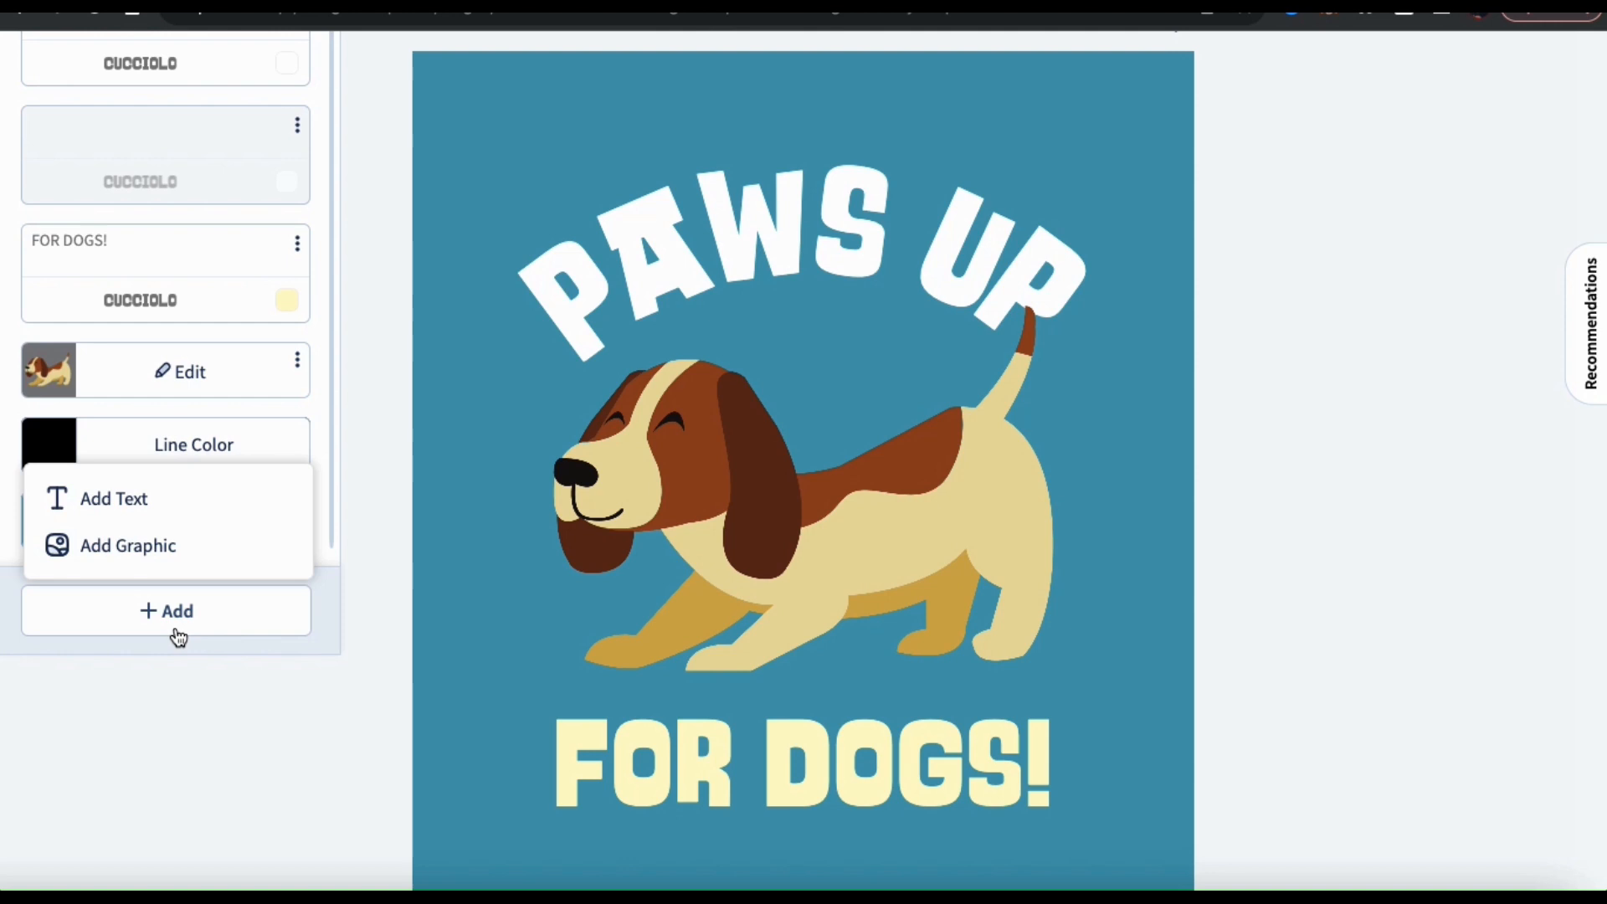
pyautogui.click(113, 510)
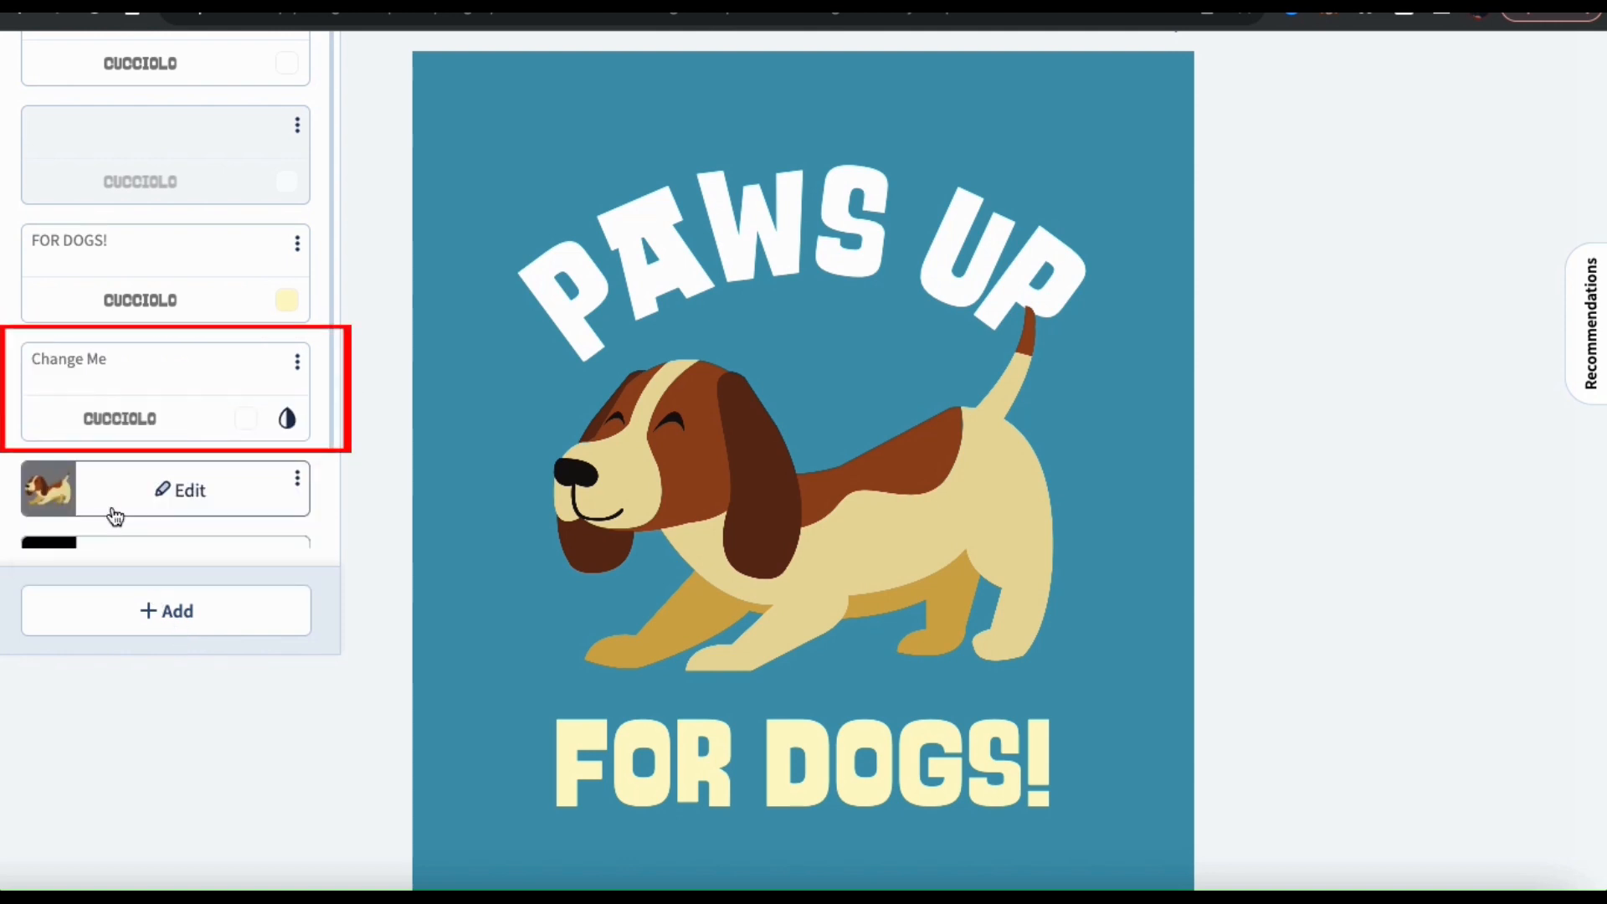
pyautogui.click(574, 535)
pyautogui.moveTo(575, 535); pyautogui.dragTo(666, 538)
pyautogui.tripleClick(158, 312)
pyautogui.write('FUREVER ')
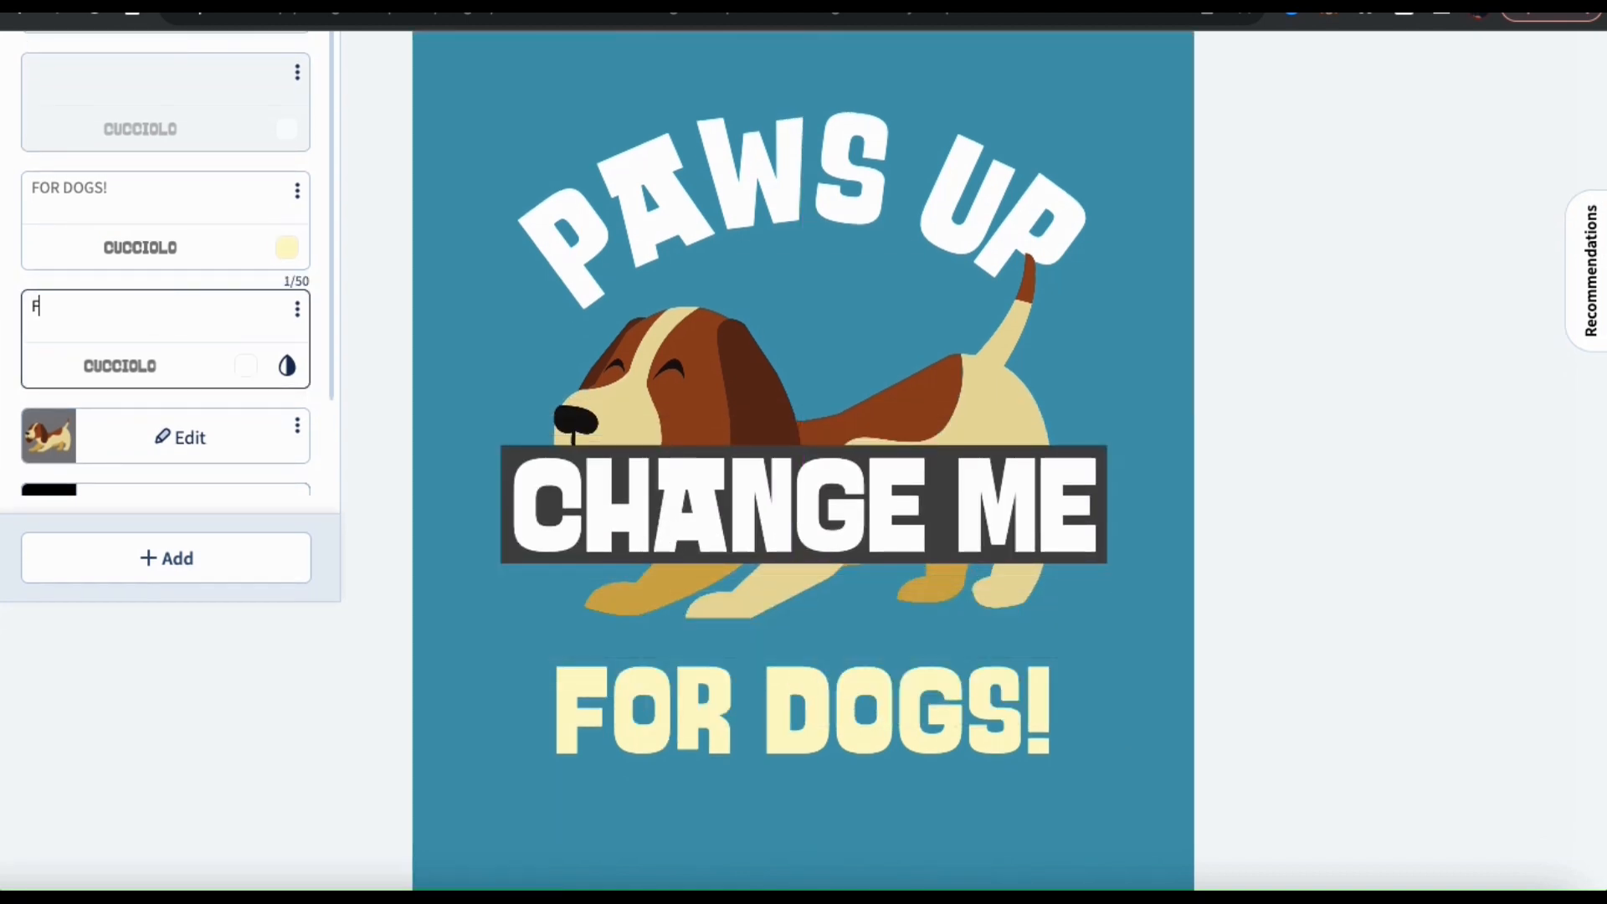
pyautogui.write('FRIENDS')
# - Make FUREVER FRIENDS a small line beneath FOR DOGS! and set its text background to dark navy
pyautogui.click(619, 473)
pyautogui.click(231, 740)
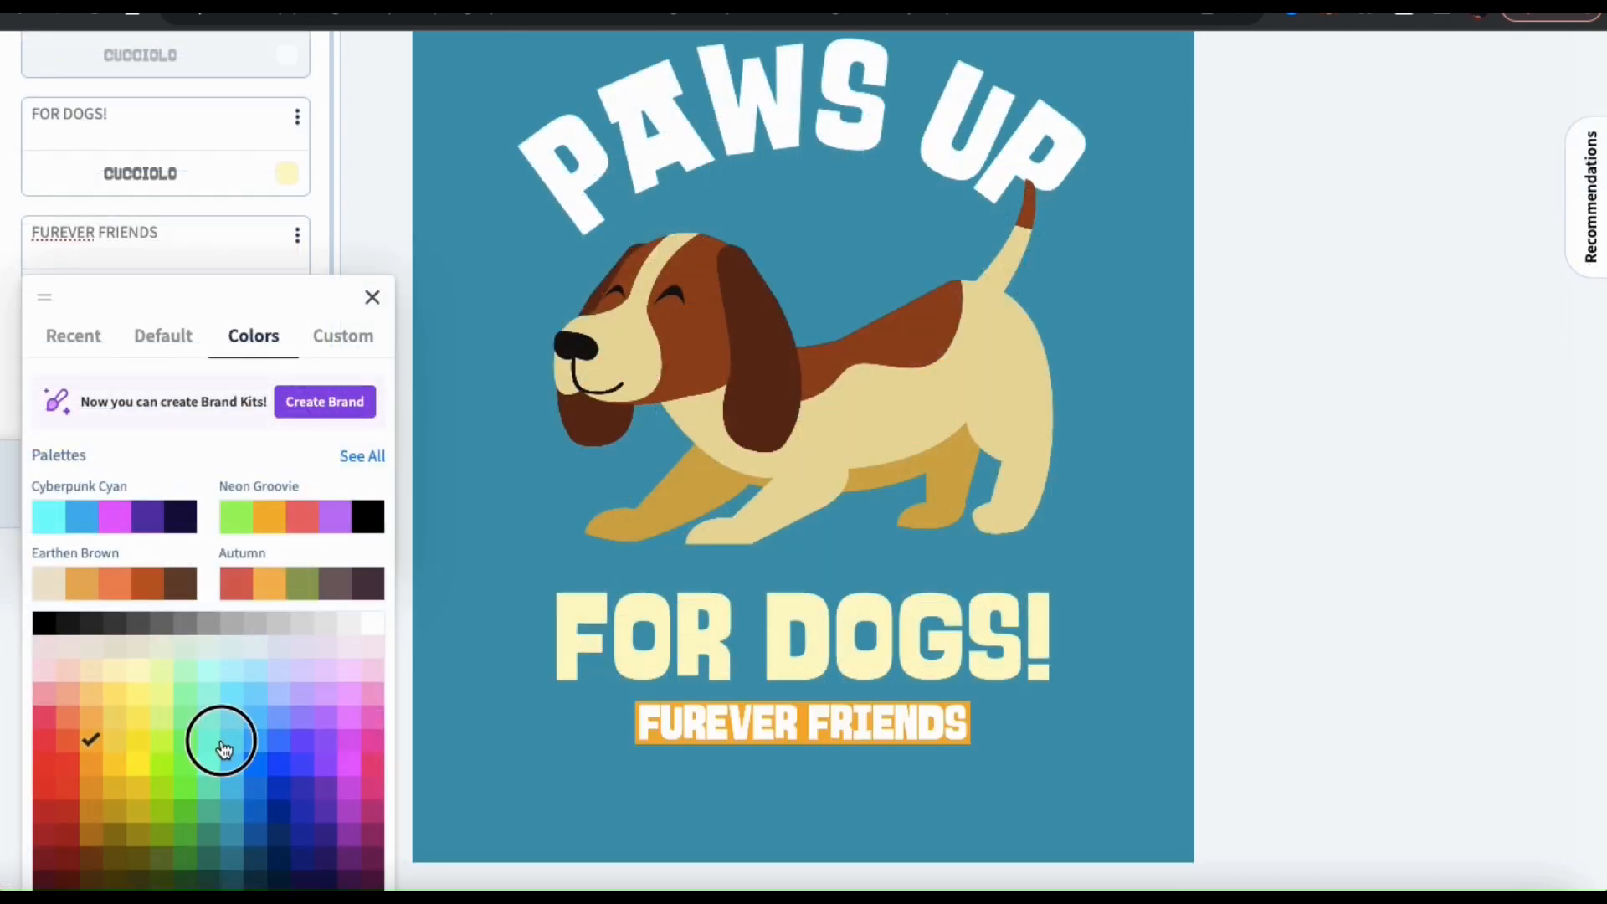
pyautogui.click(50, 813)
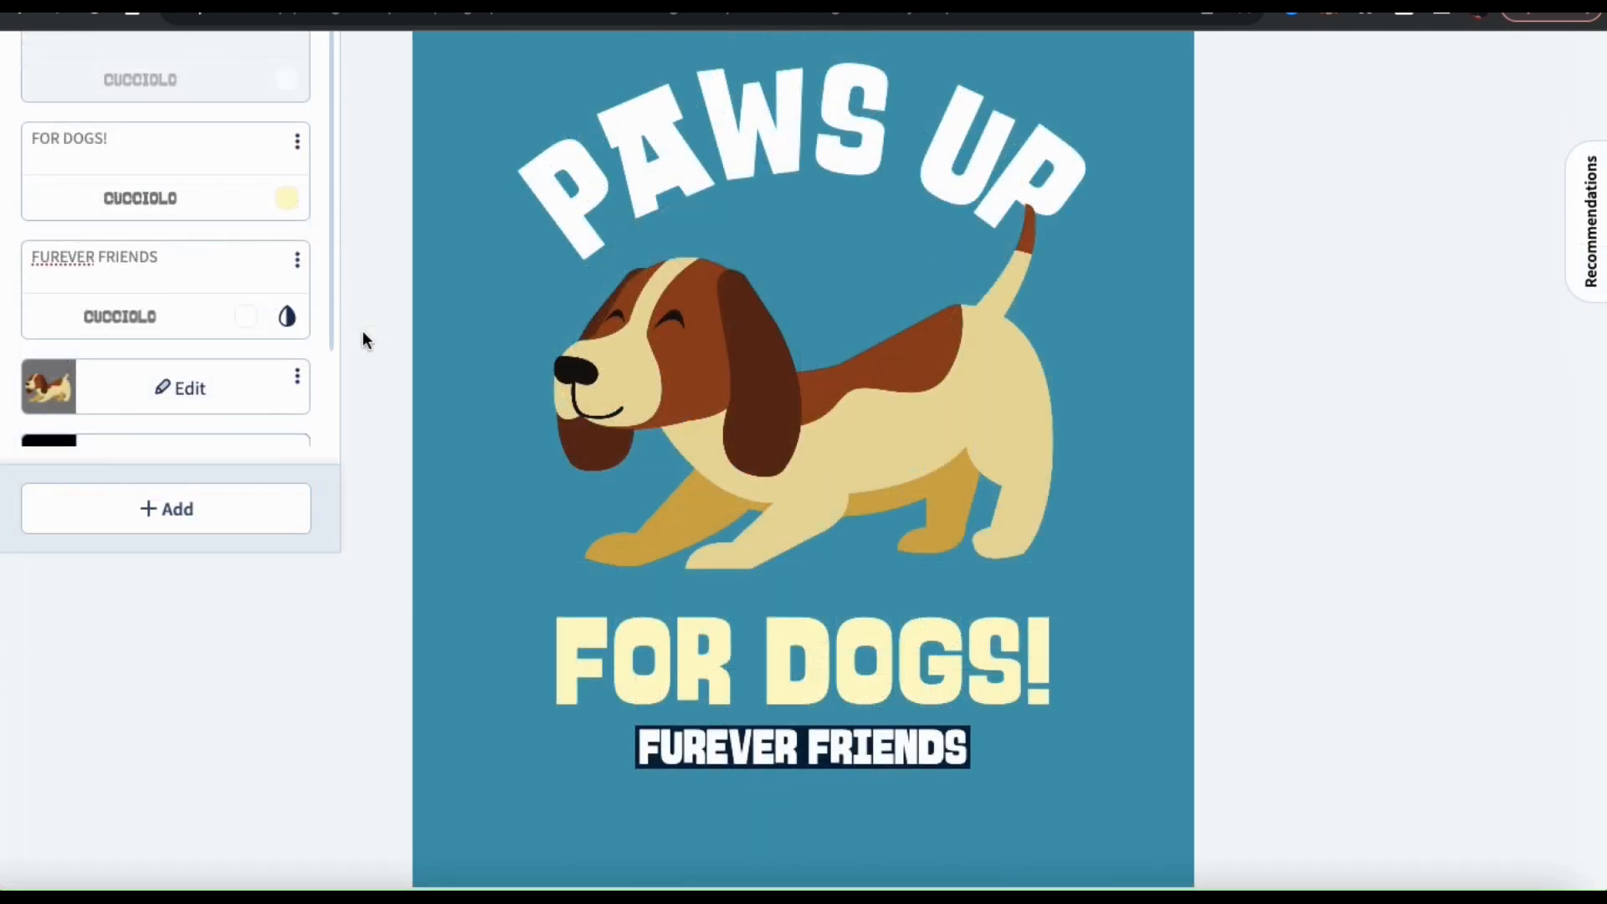
# - Hide the FUREVER FRIENDS text element from the design
pyautogui.scroll(1, 364, 339)
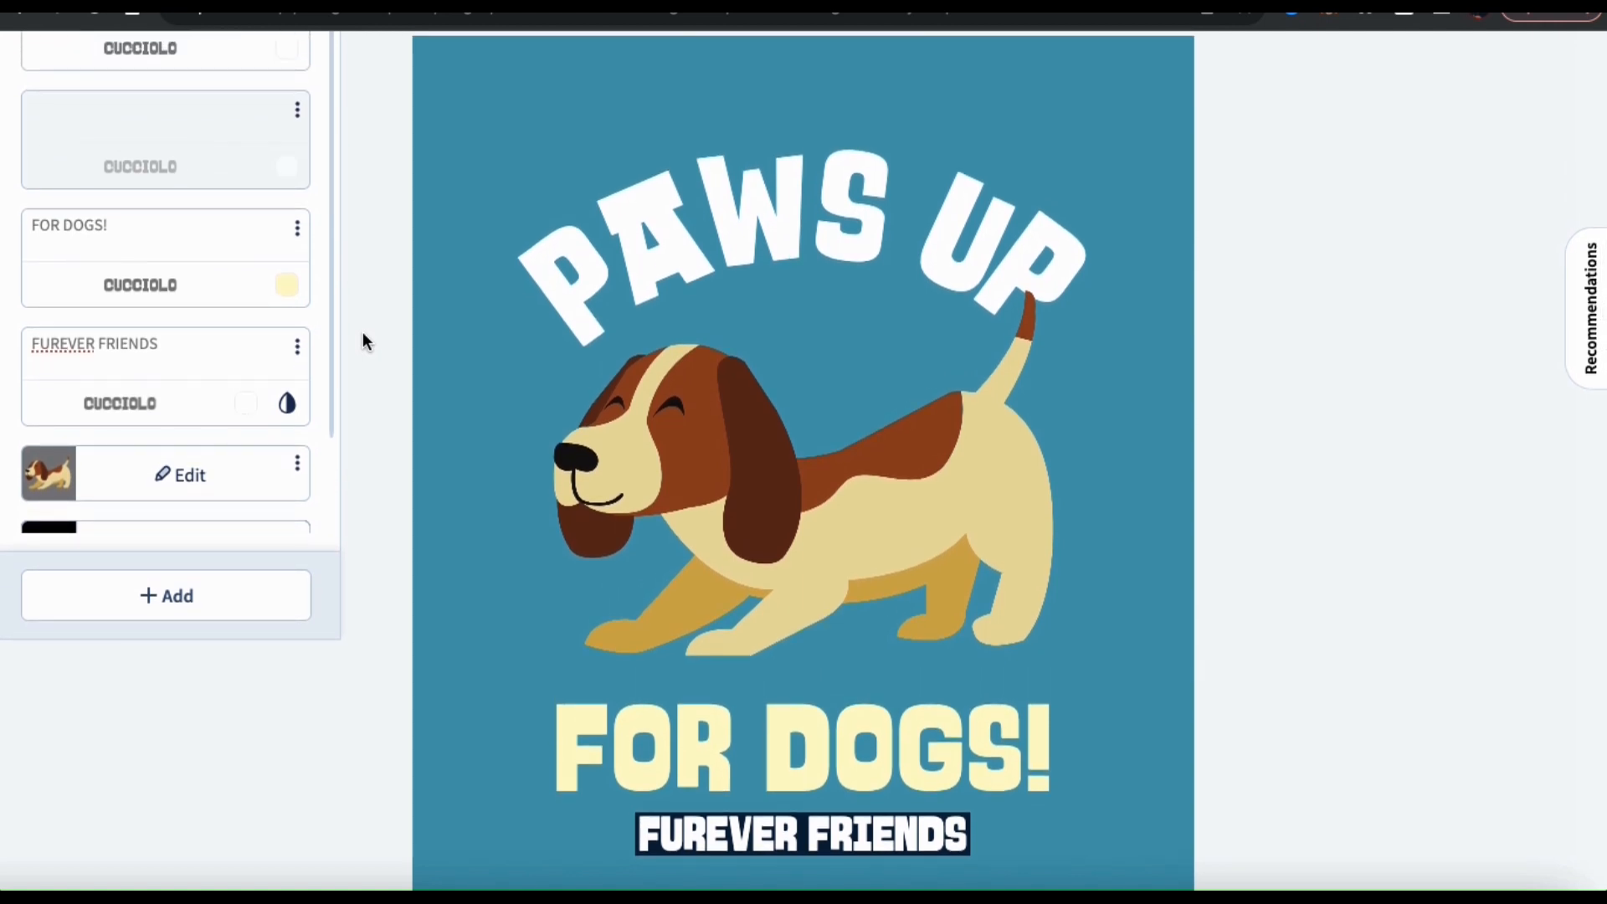
pyautogui.click(299, 351)
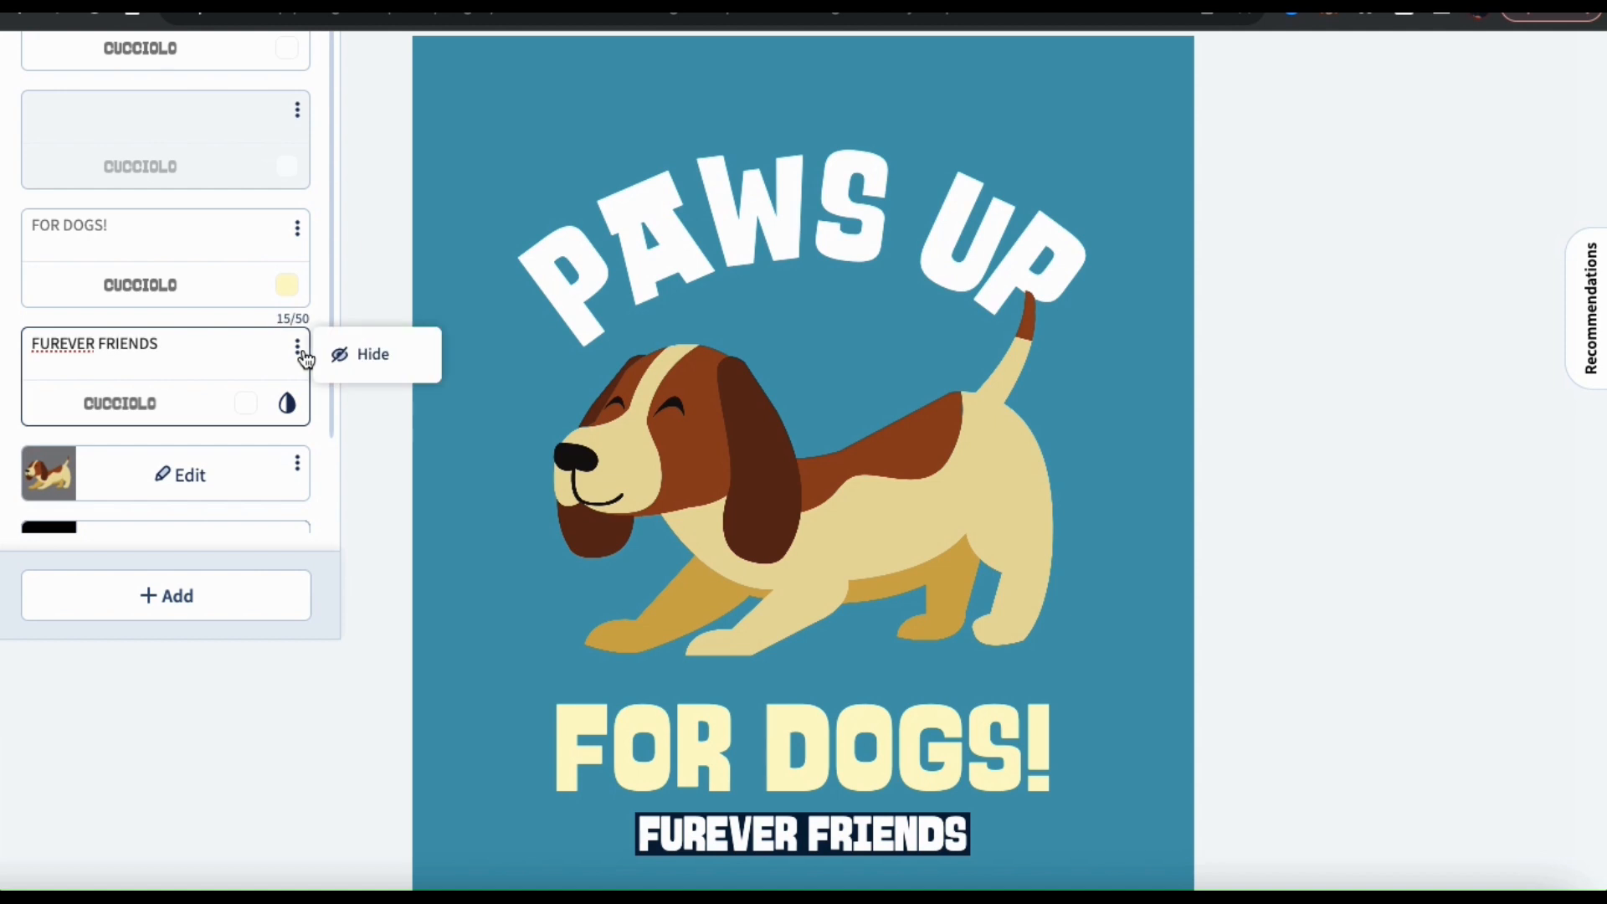
pyautogui.click(359, 362)
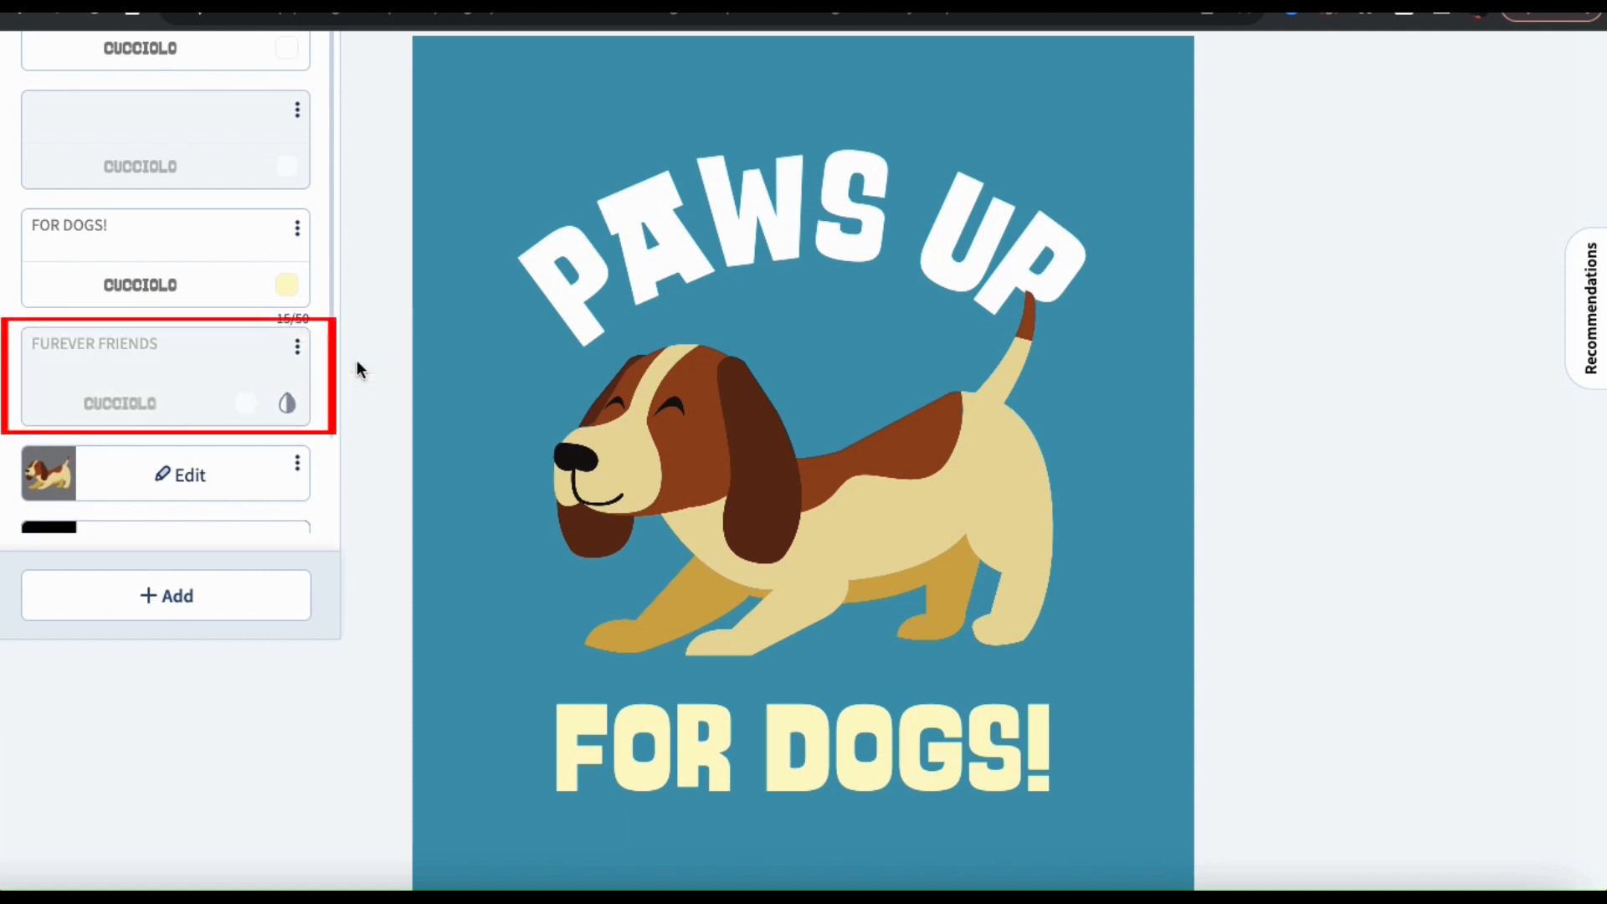
# - Start adding another graphic, search the graphics library for BONE, and clear the search
pyautogui.scroll(1, 357, 362)
pyautogui.scroll(-1, 358, 362)
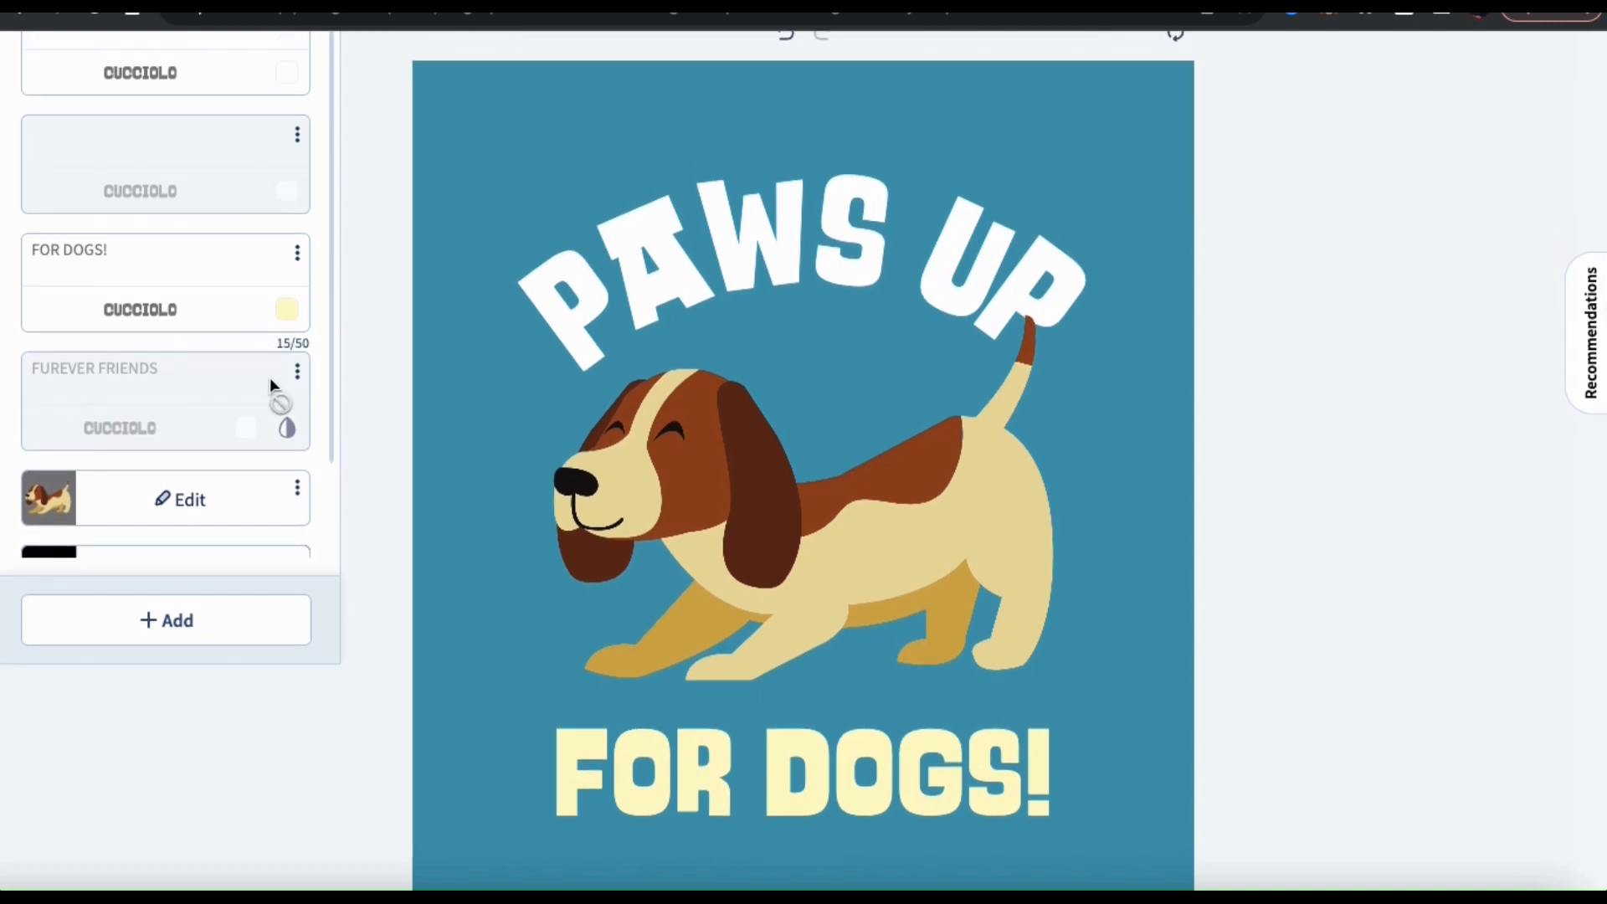
pyautogui.click(195, 642)
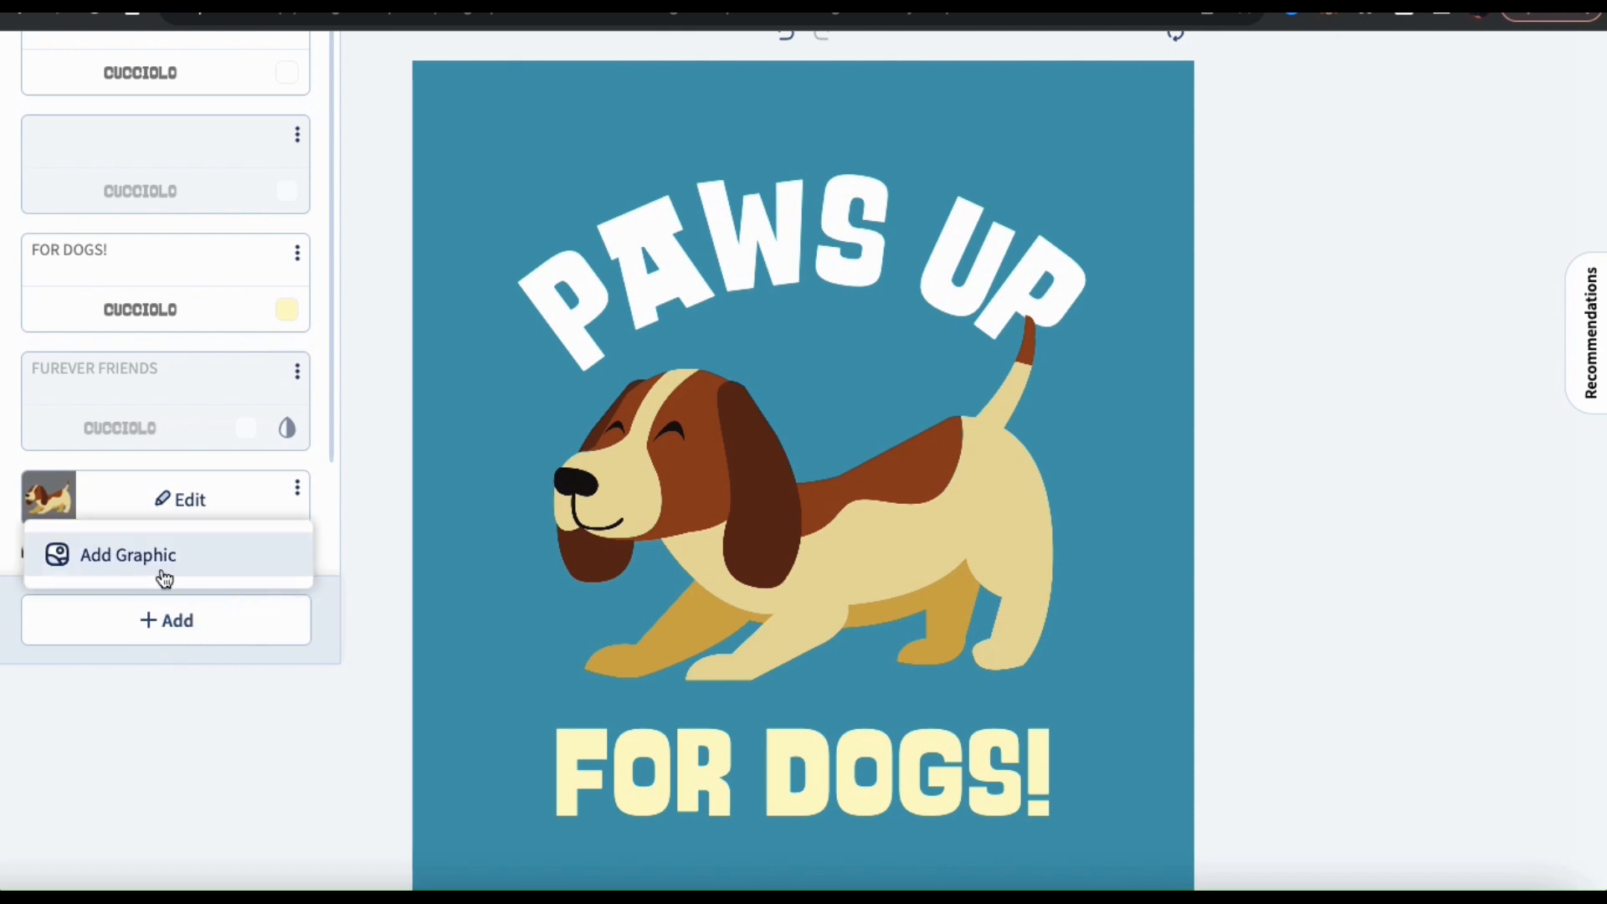
pyautogui.click(160, 572)
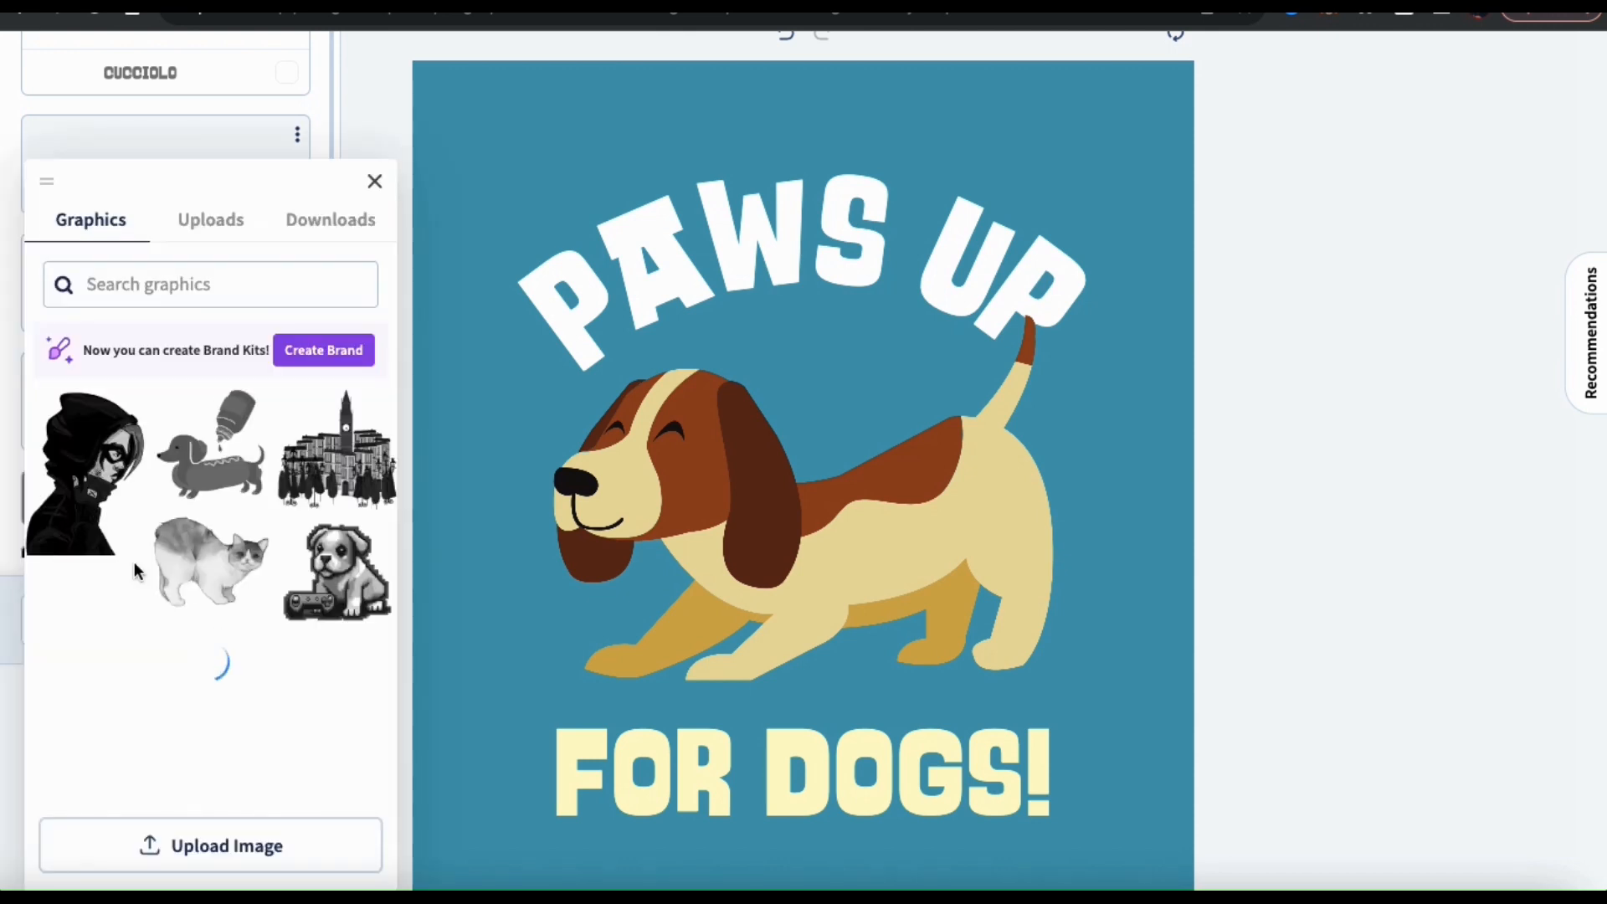
pyautogui.write('B')
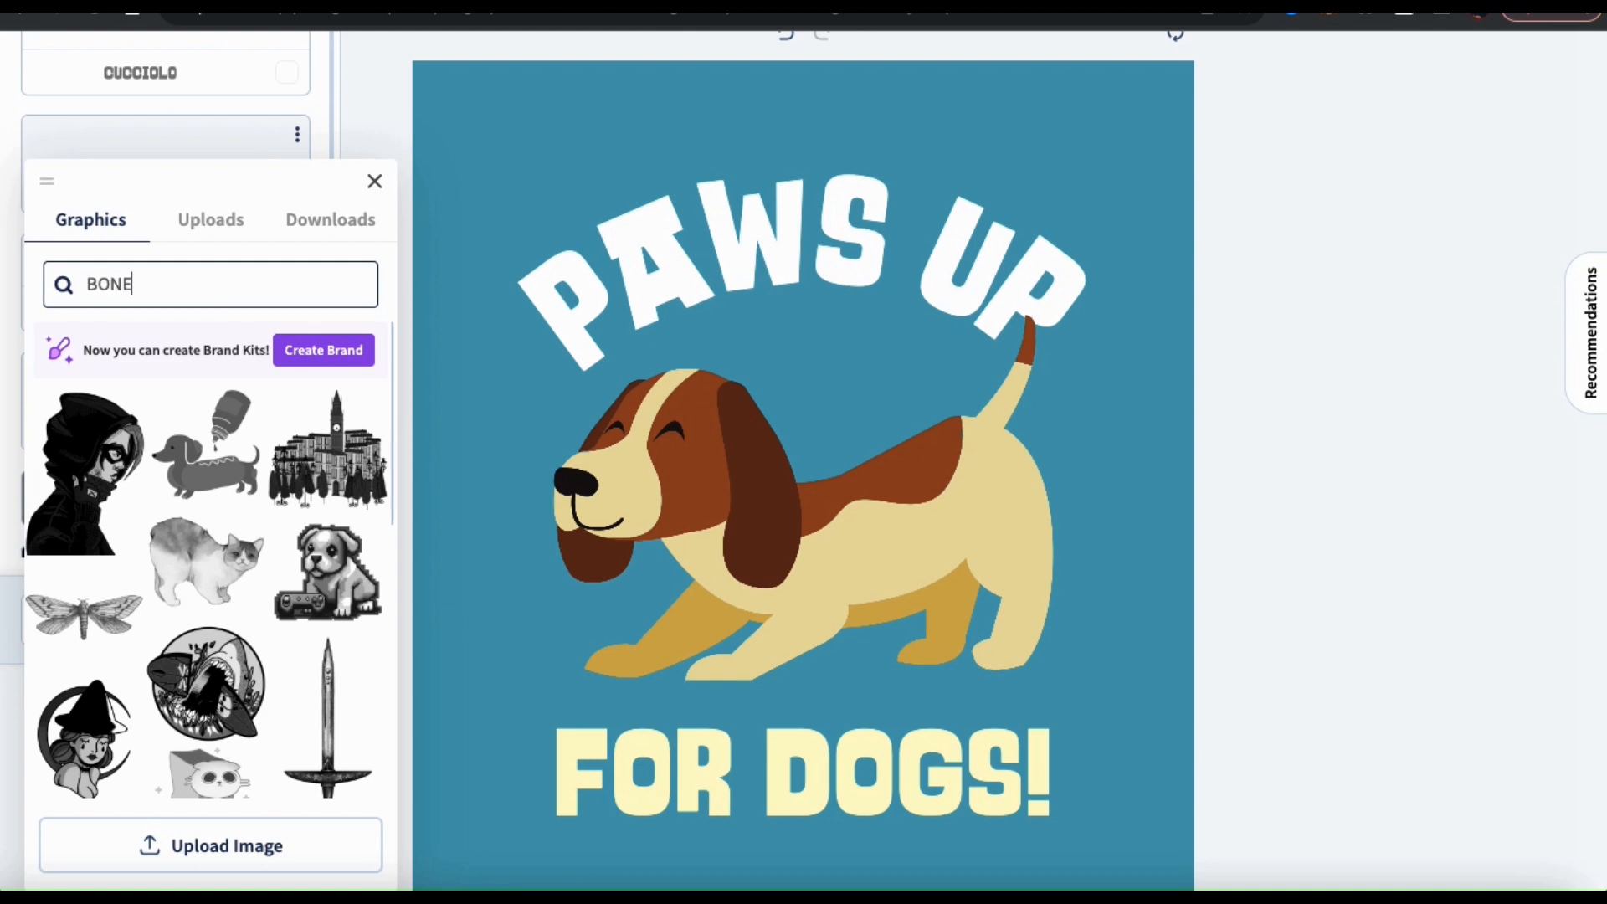
pyautogui.write('ONE')
pyautogui.press('Return')
pyautogui.press('BackSpace')
pyautogui.press('BackSpace')
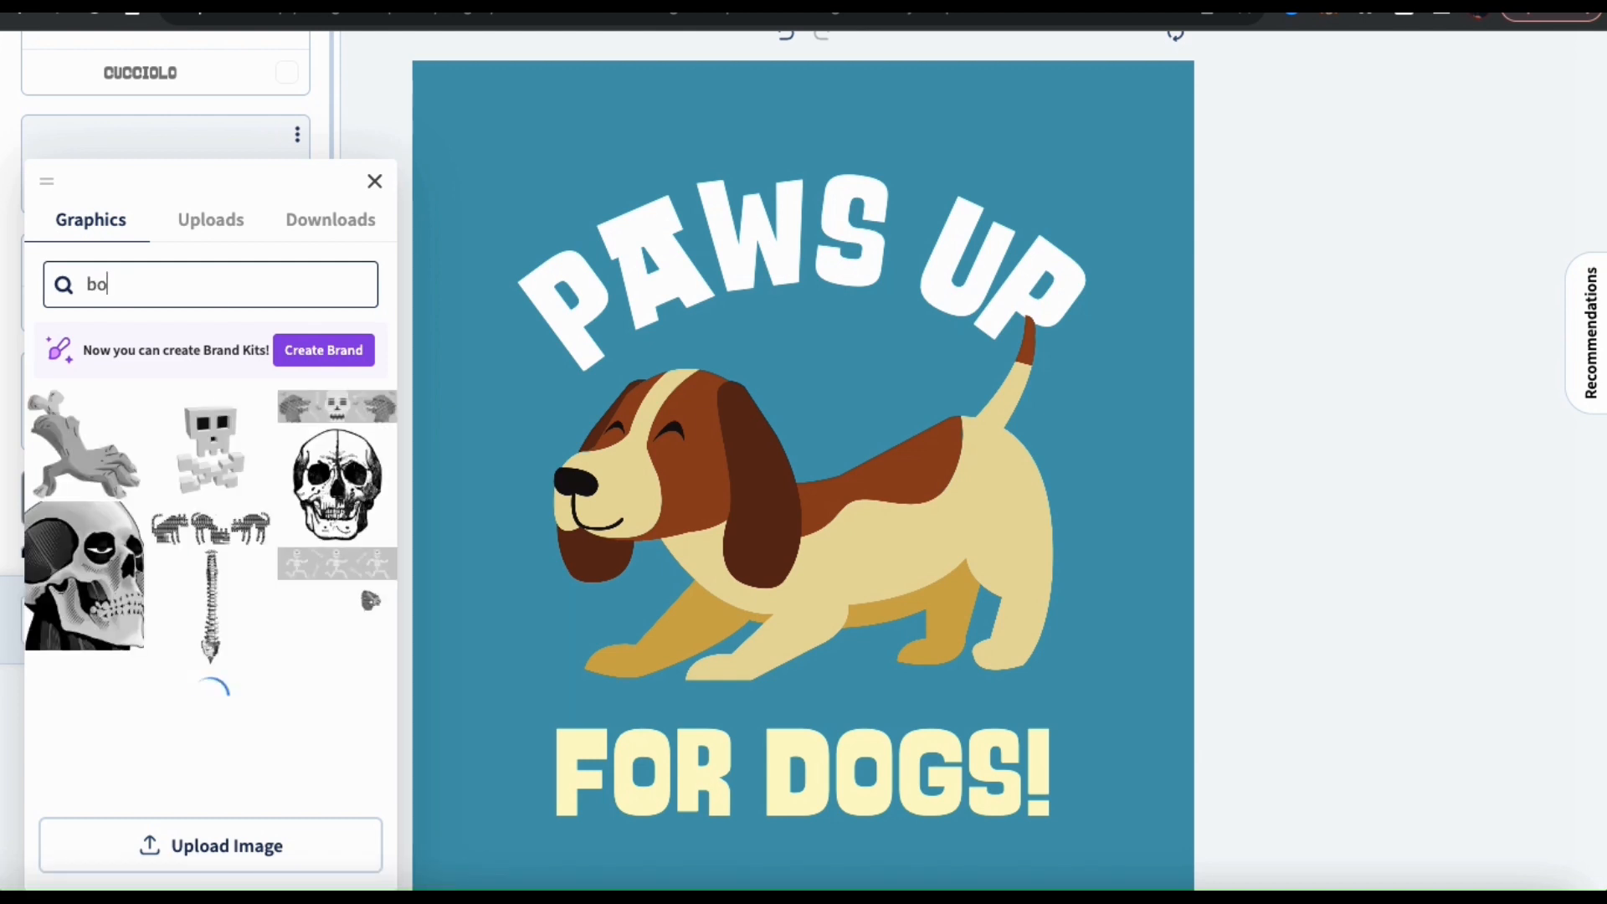
pyautogui.press('BackSpace')
pyautogui.press('BackSpace')
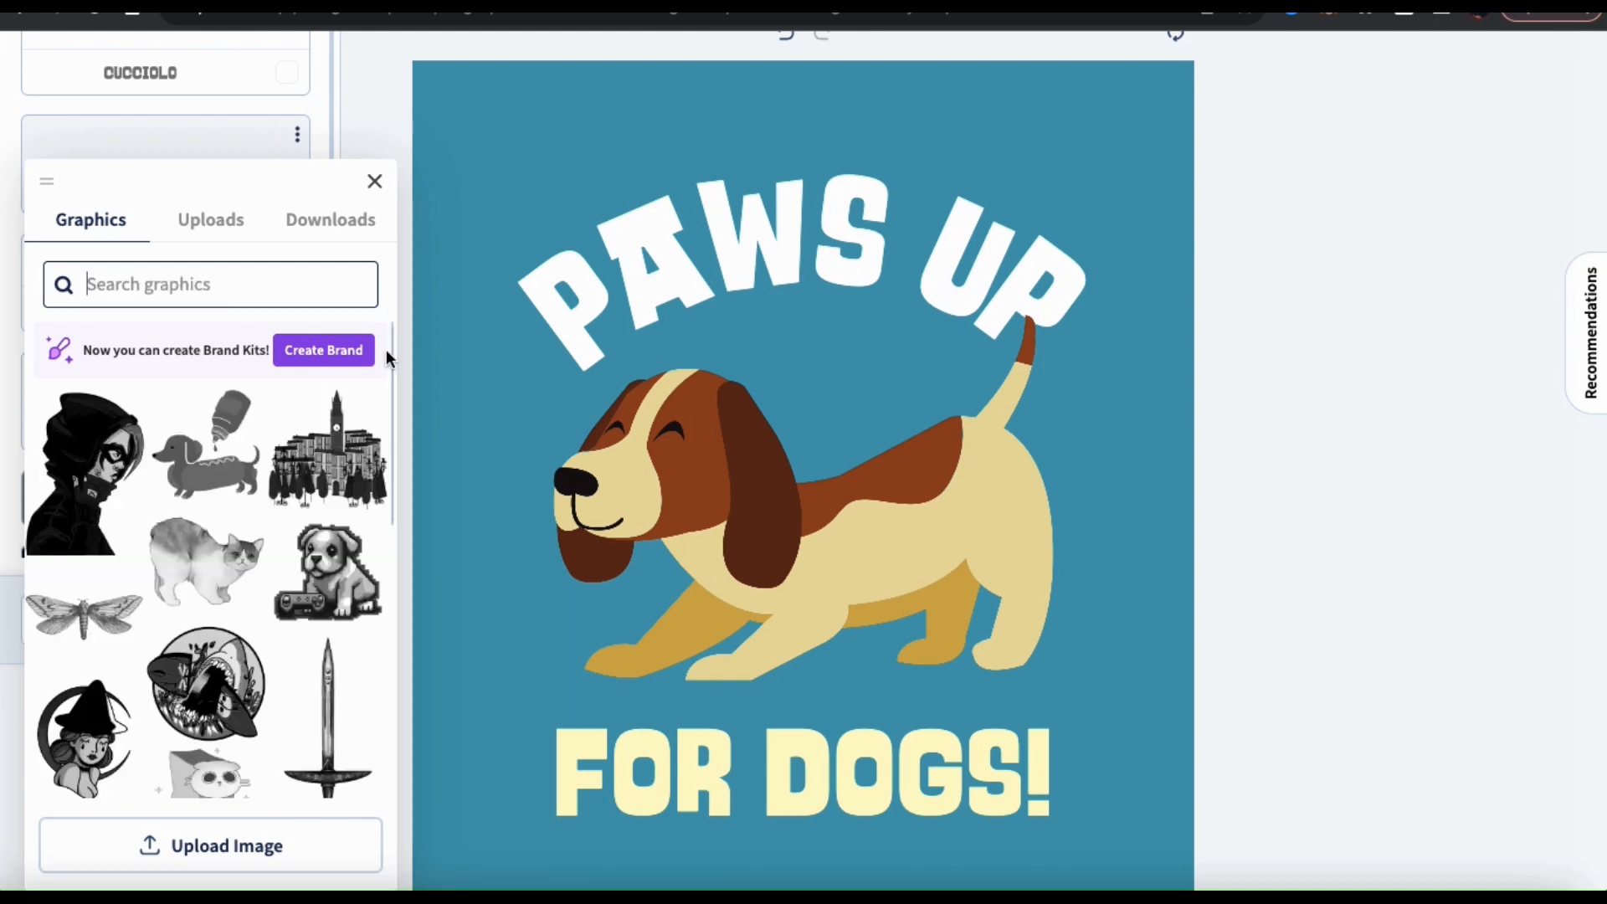
# - Upload the beige bone image, adjust its crop zoom and insert it into the design
pyautogui.click(226, 862)
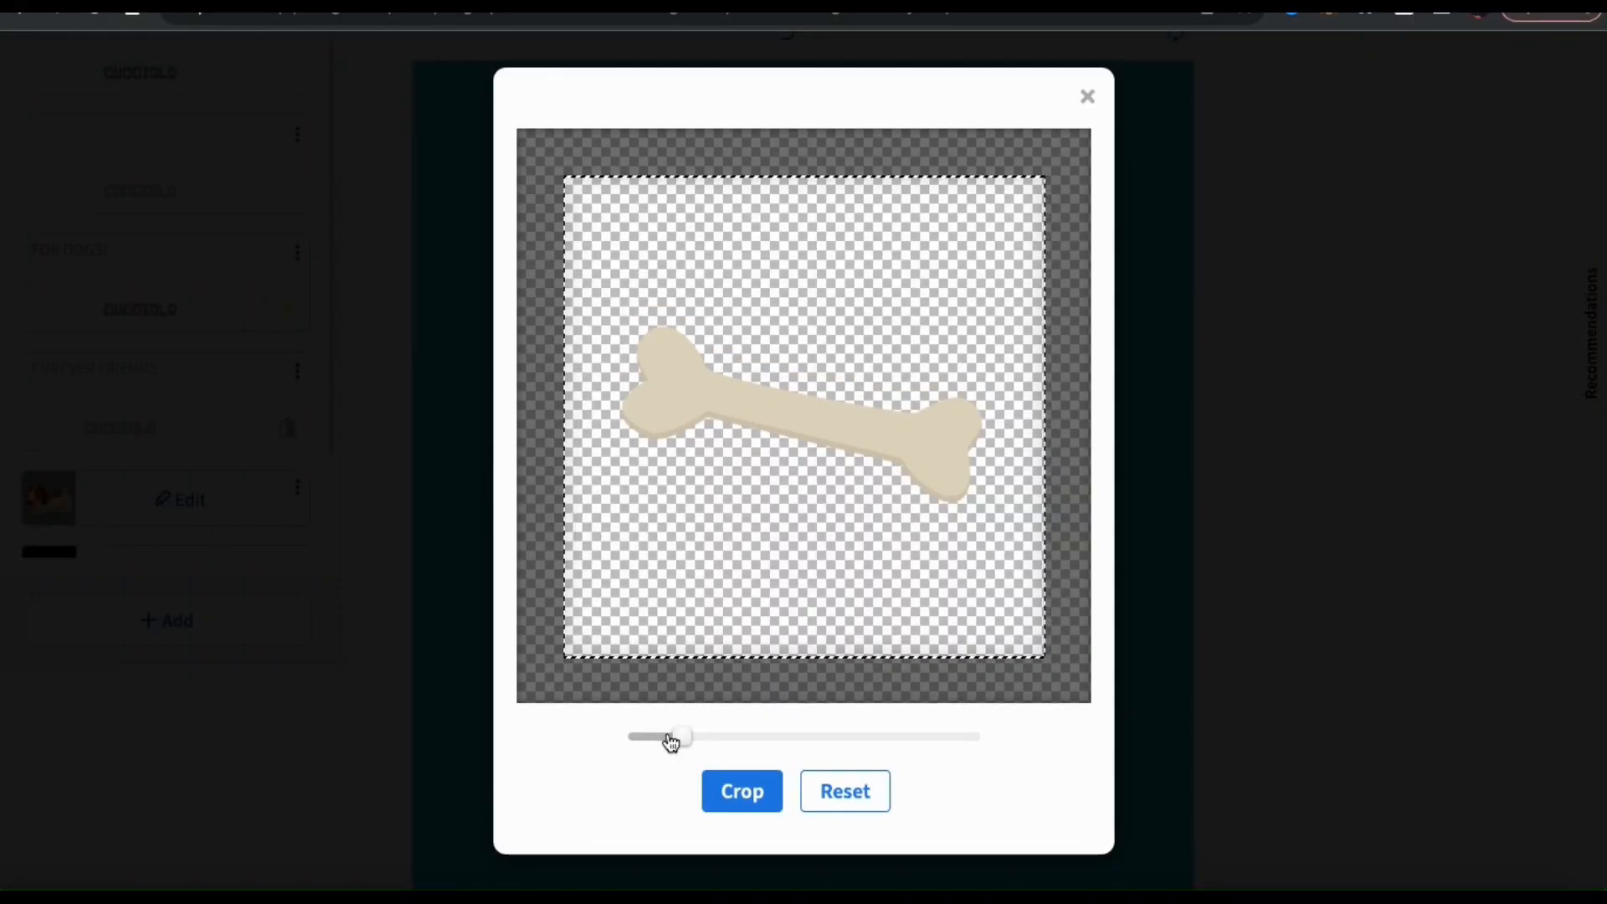
pyautogui.moveTo(670, 743); pyautogui.dragTo(700, 733)
pyautogui.click(737, 791)
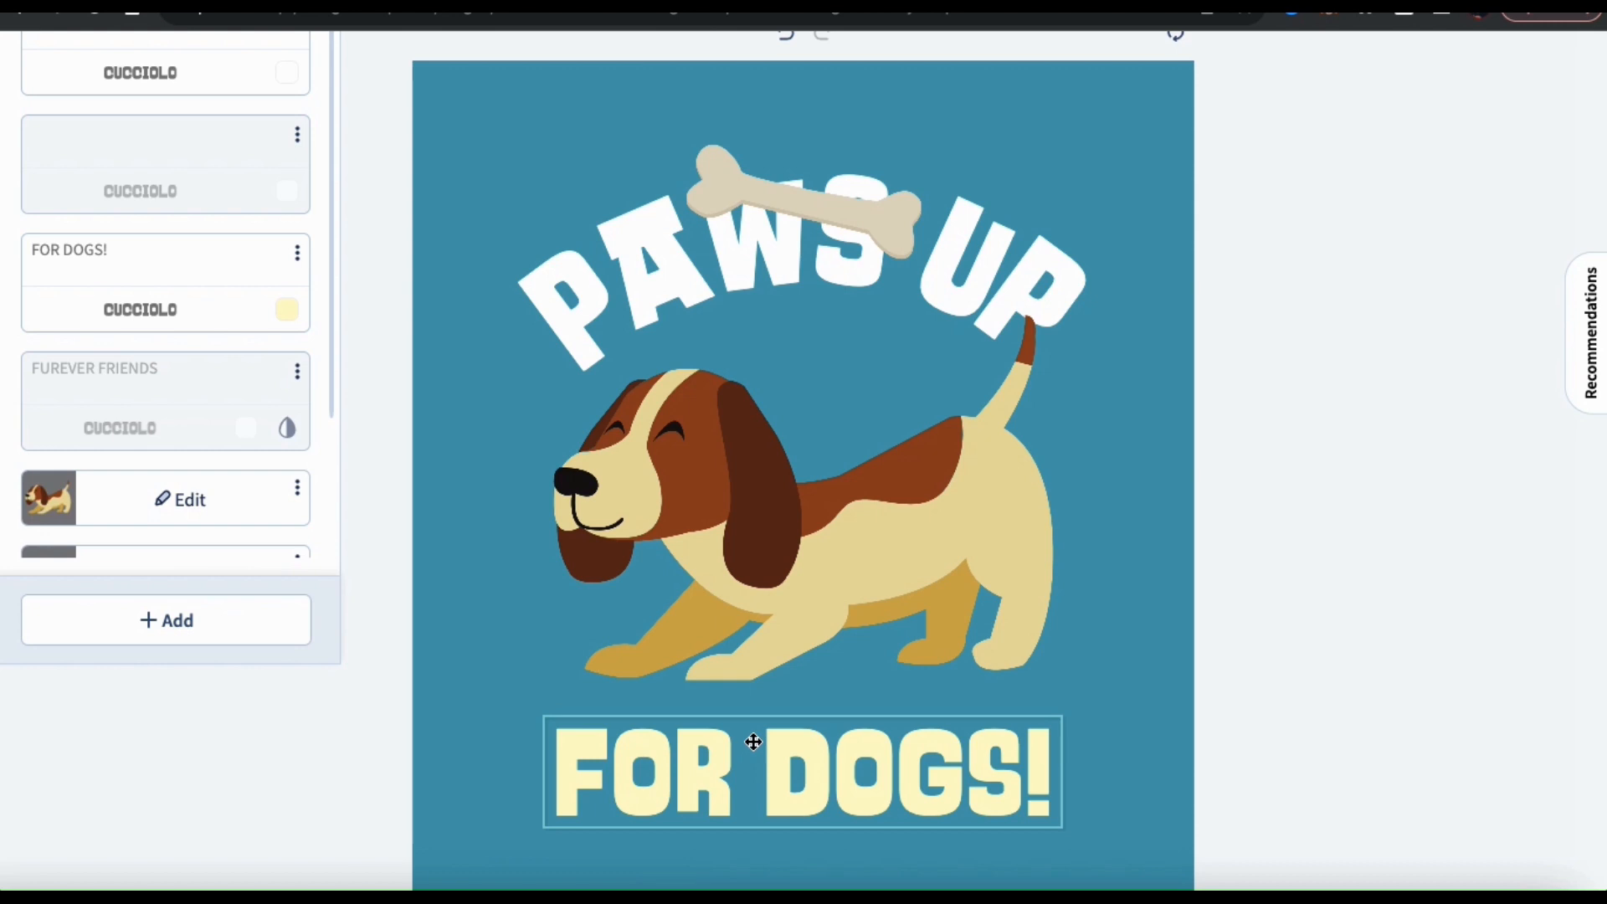
# - Place the bone at the dog's front paws and slightly enlarge the bone, the dog and the PAWS UP text
pyautogui.moveTo(807, 211); pyautogui.dragTo(631, 661)
pyautogui.moveTo(760, 717); pyautogui.dragTo(796, 731)
pyautogui.moveTo(677, 686); pyautogui.dragTo(670, 707)
pyautogui.click(887, 290)
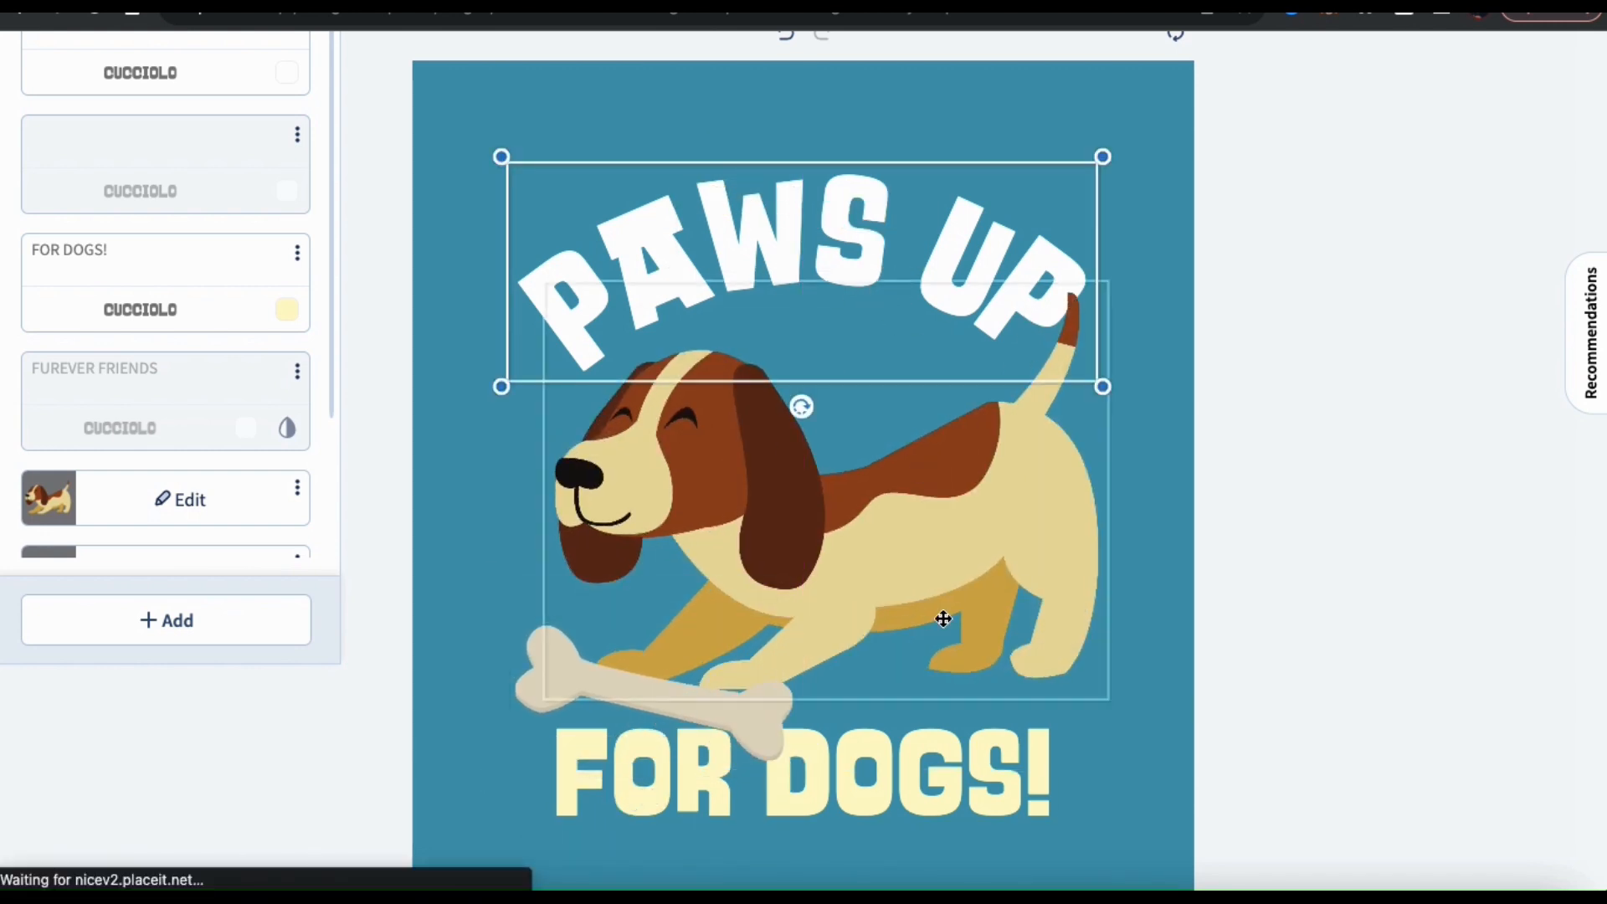
pyautogui.click(1300, 419)
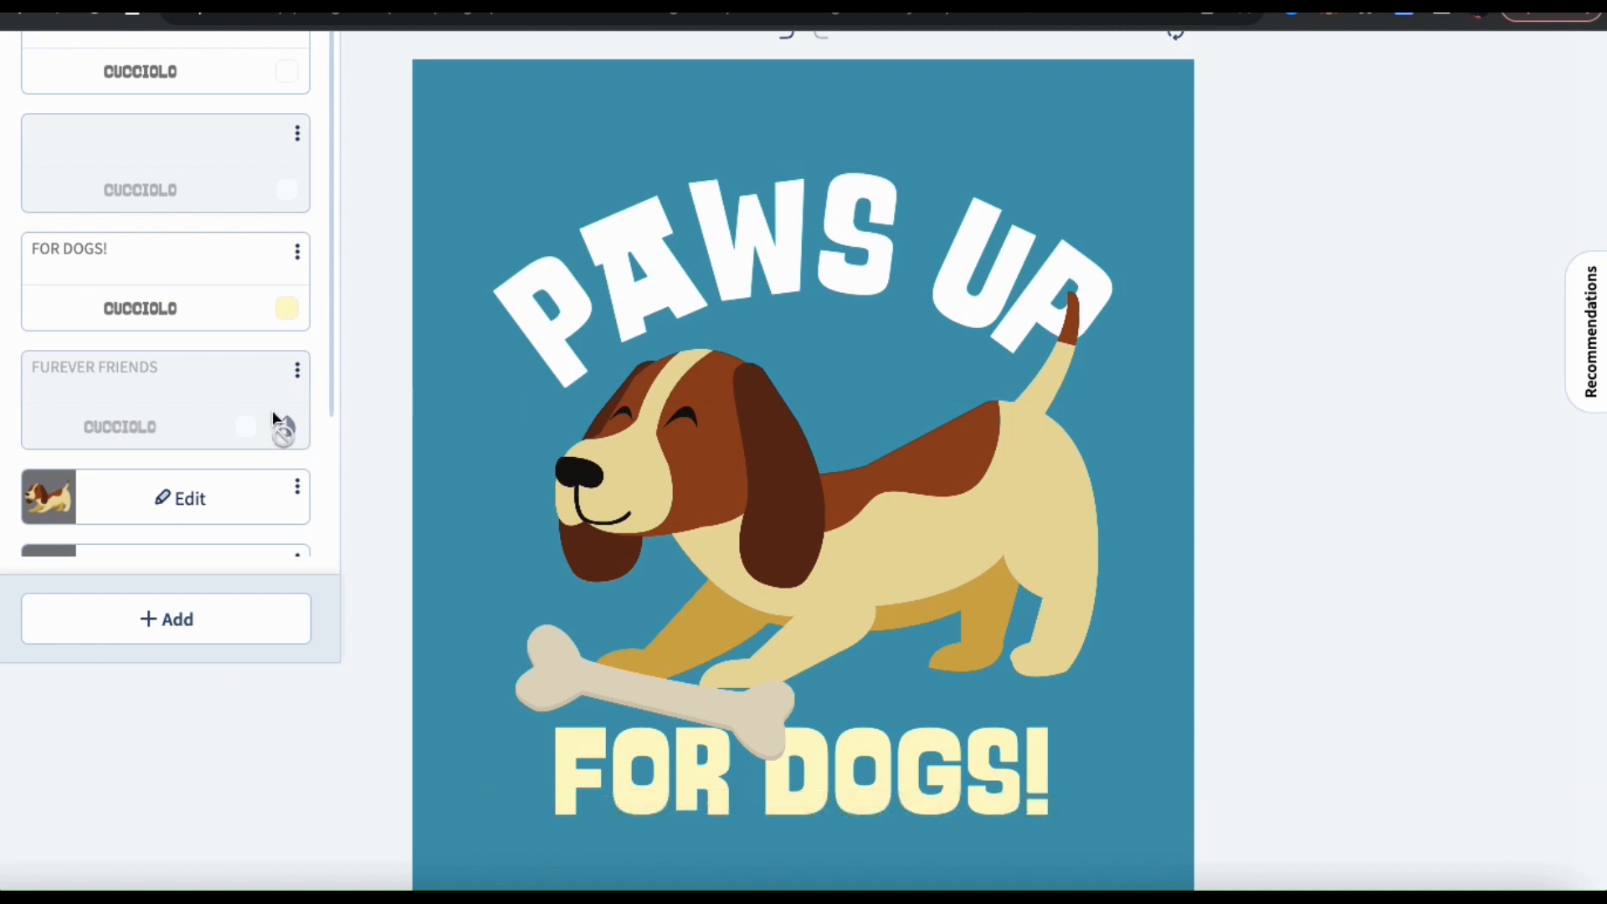
# - Set the design's background color to transparent
pyautogui.scroll(-3, 273, 413)
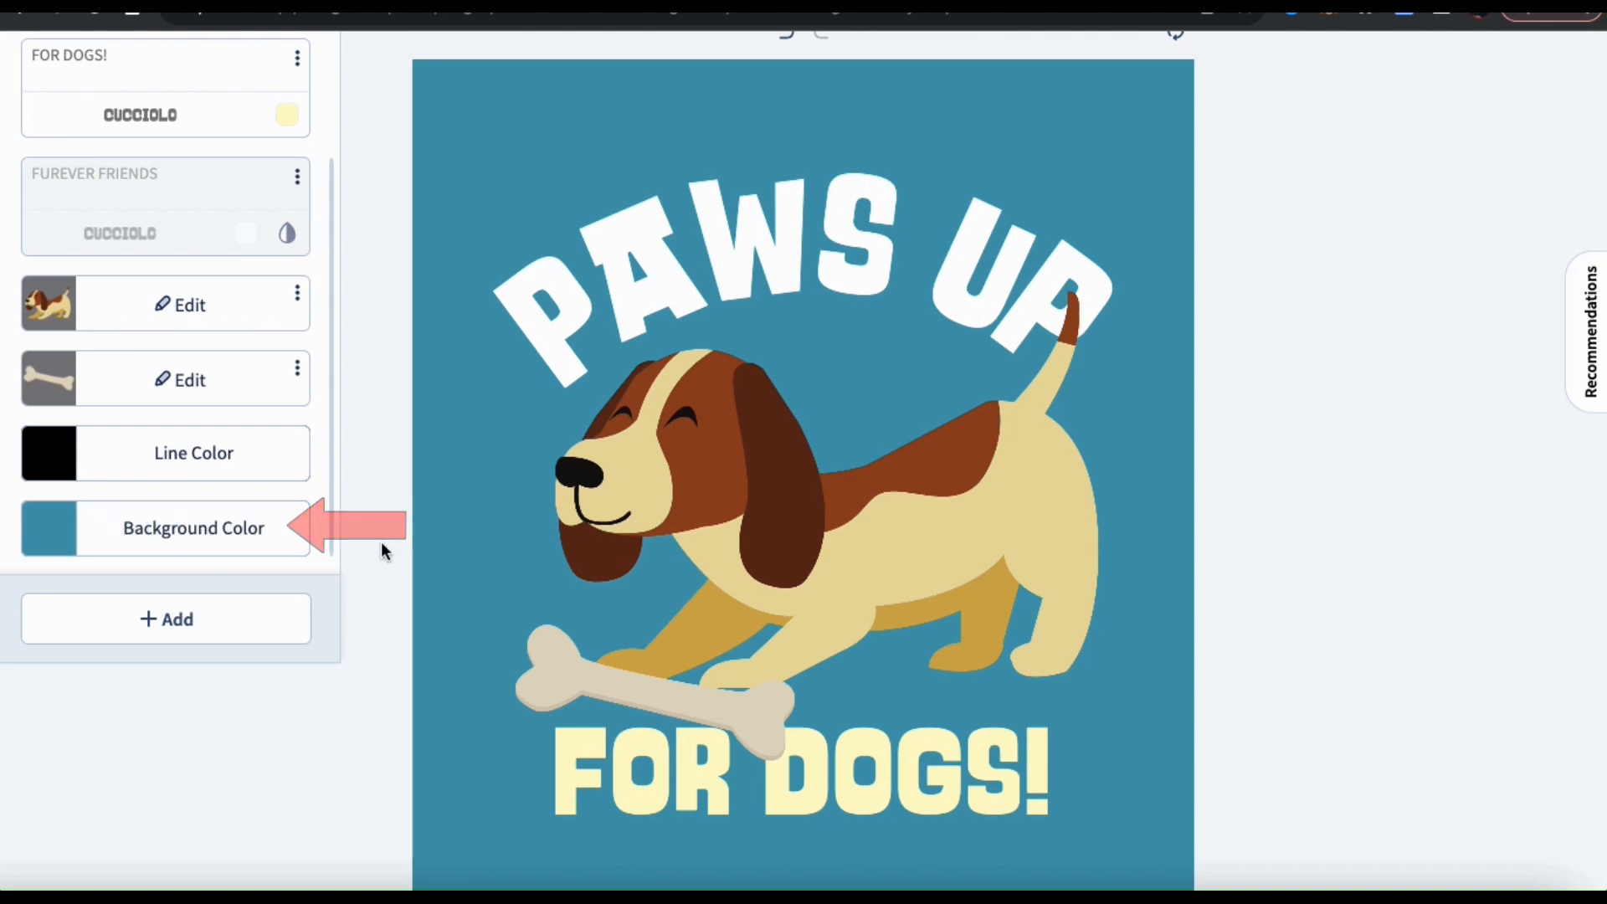
pyautogui.click(267, 551)
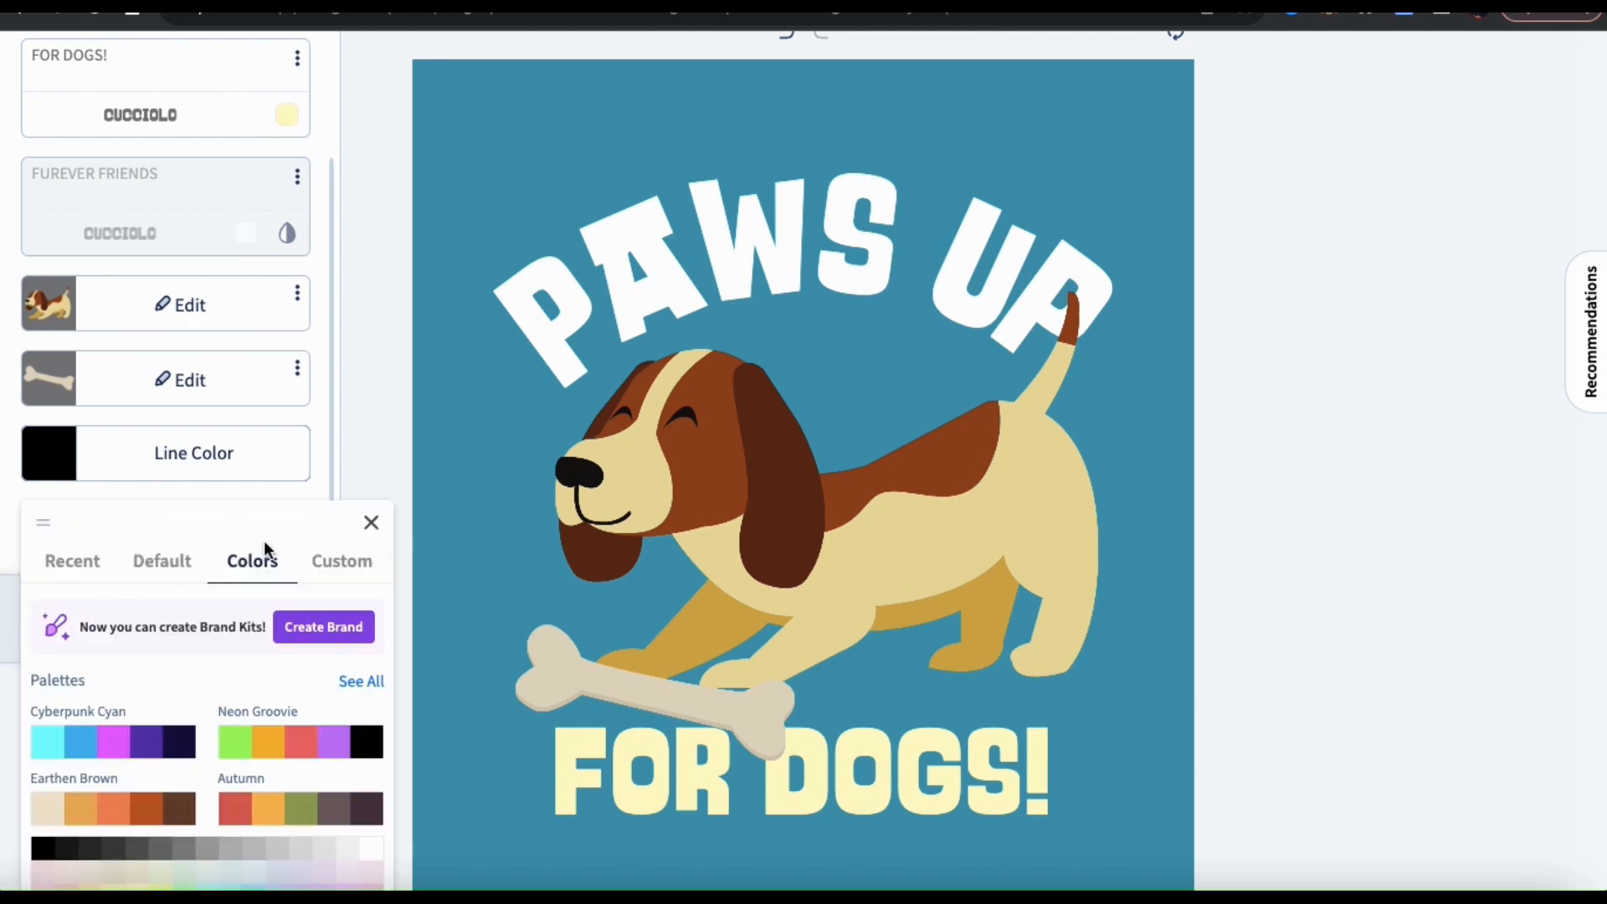
pyautogui.scroll(-3, 265, 546)
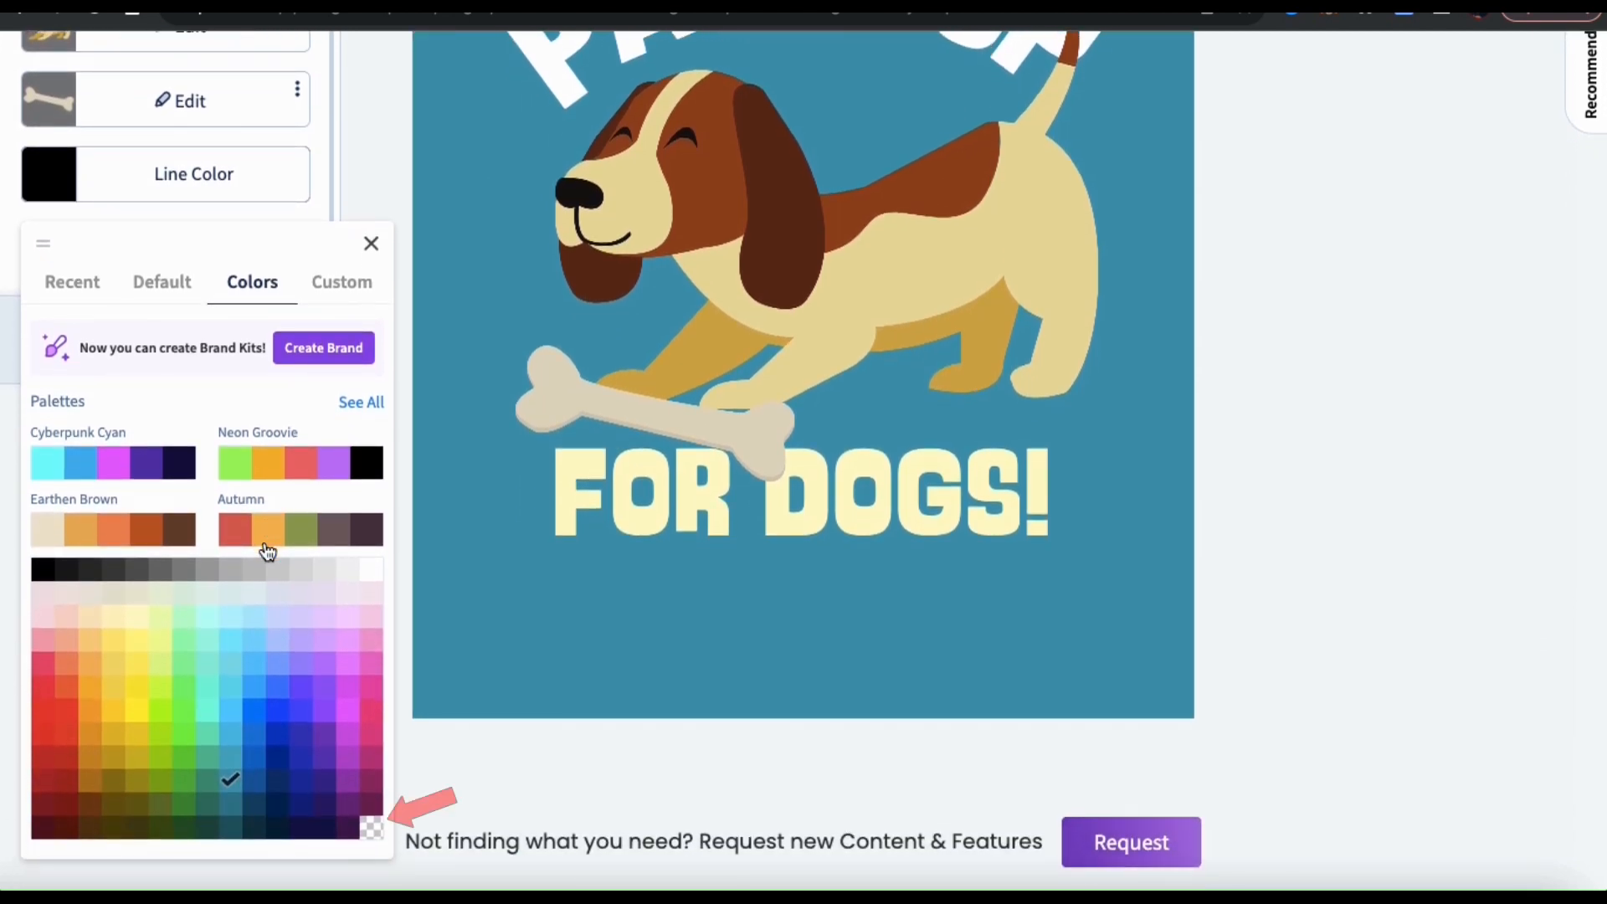
pyautogui.click(372, 829)
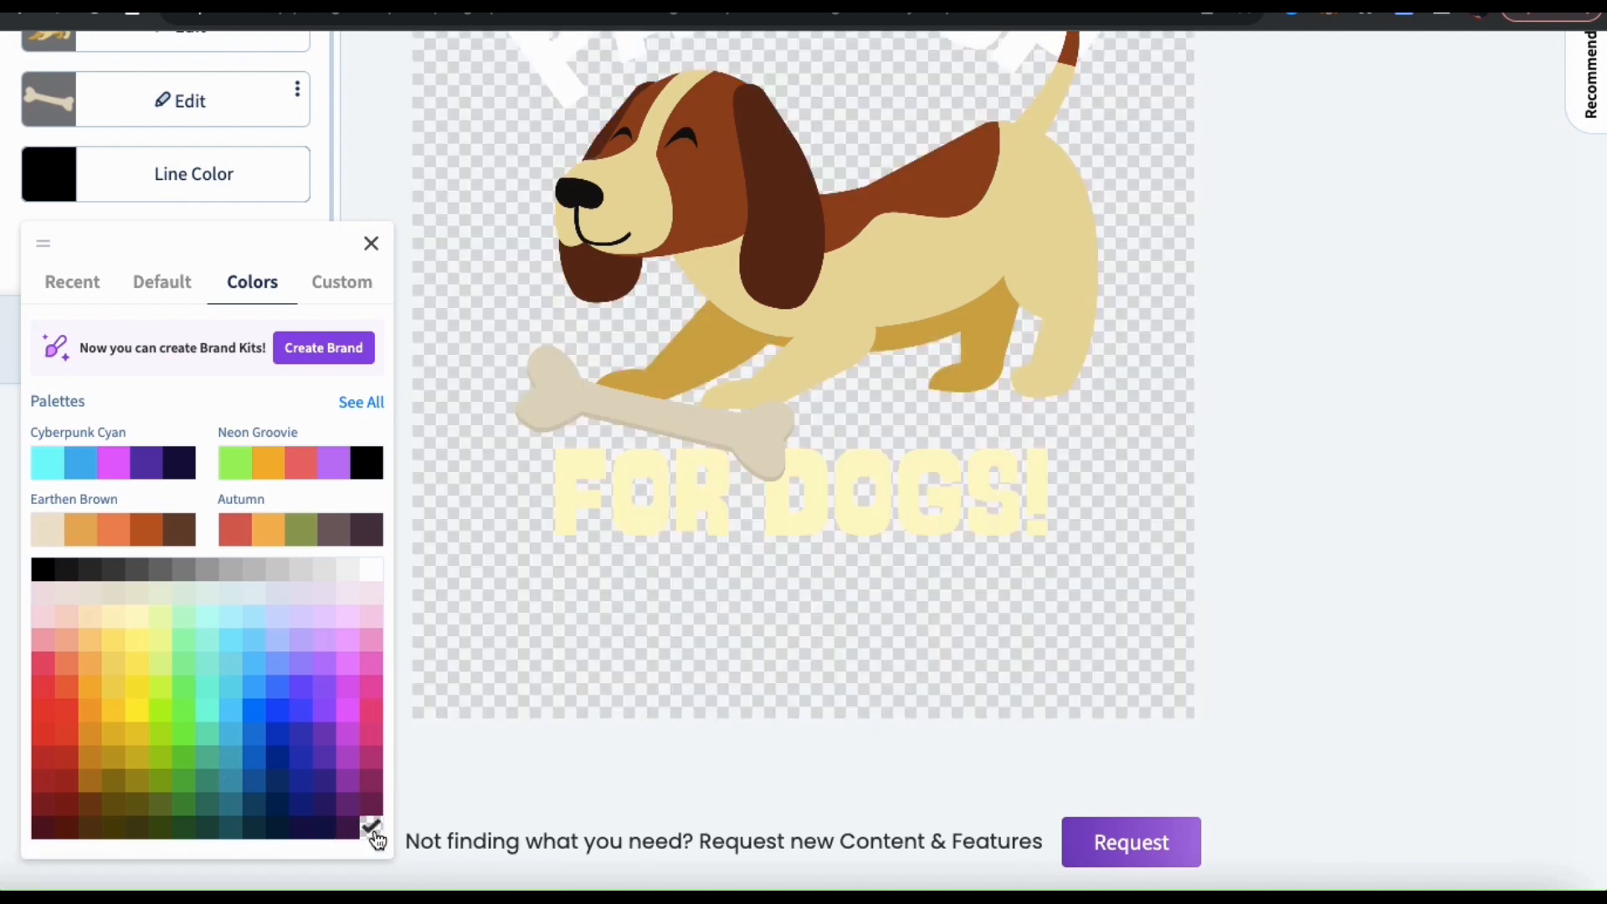
pyautogui.click(369, 248)
pyautogui.scroll(4, 1238, 393)
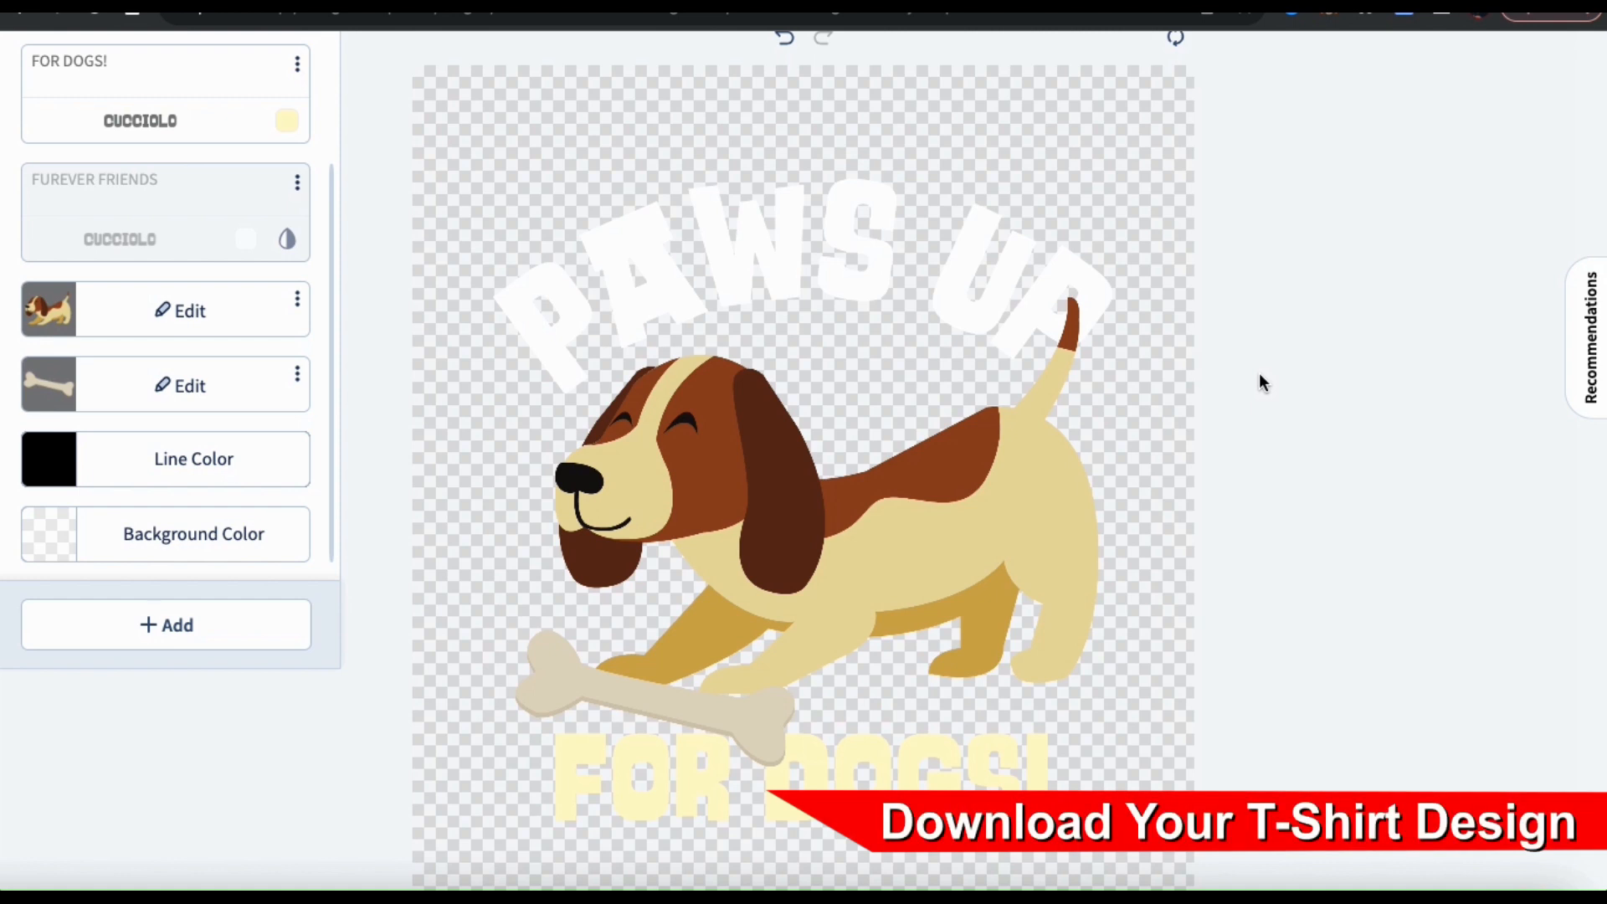
# - Download the finished T-shirt design as a PNG and preview the downloaded file
pyautogui.scroll(3, 1259, 373)
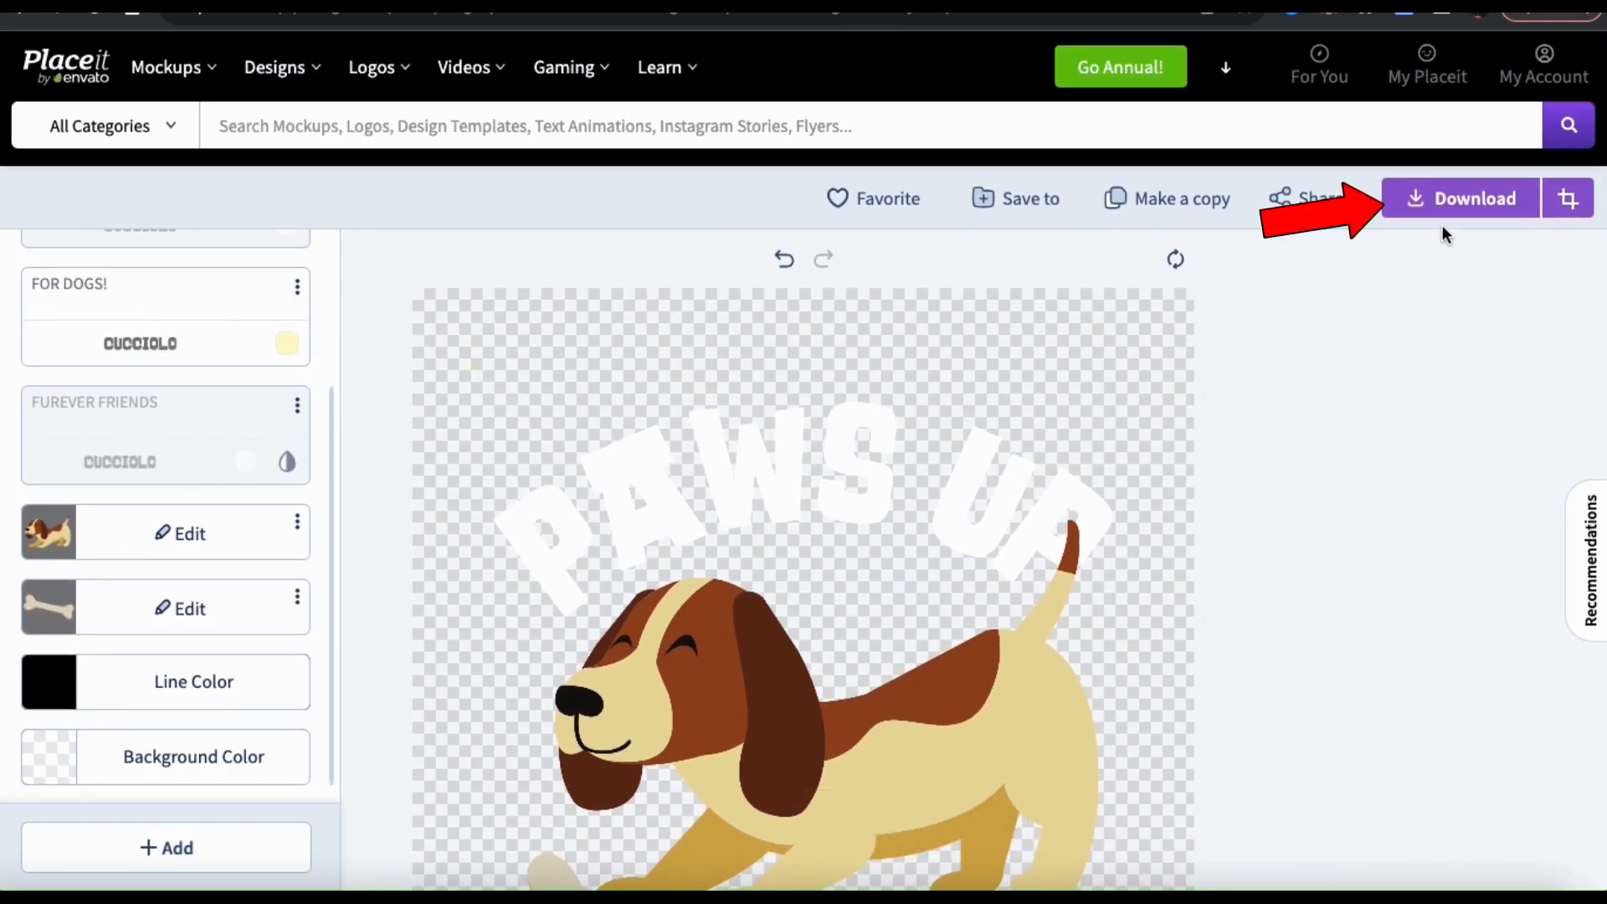
pyautogui.click(1471, 191)
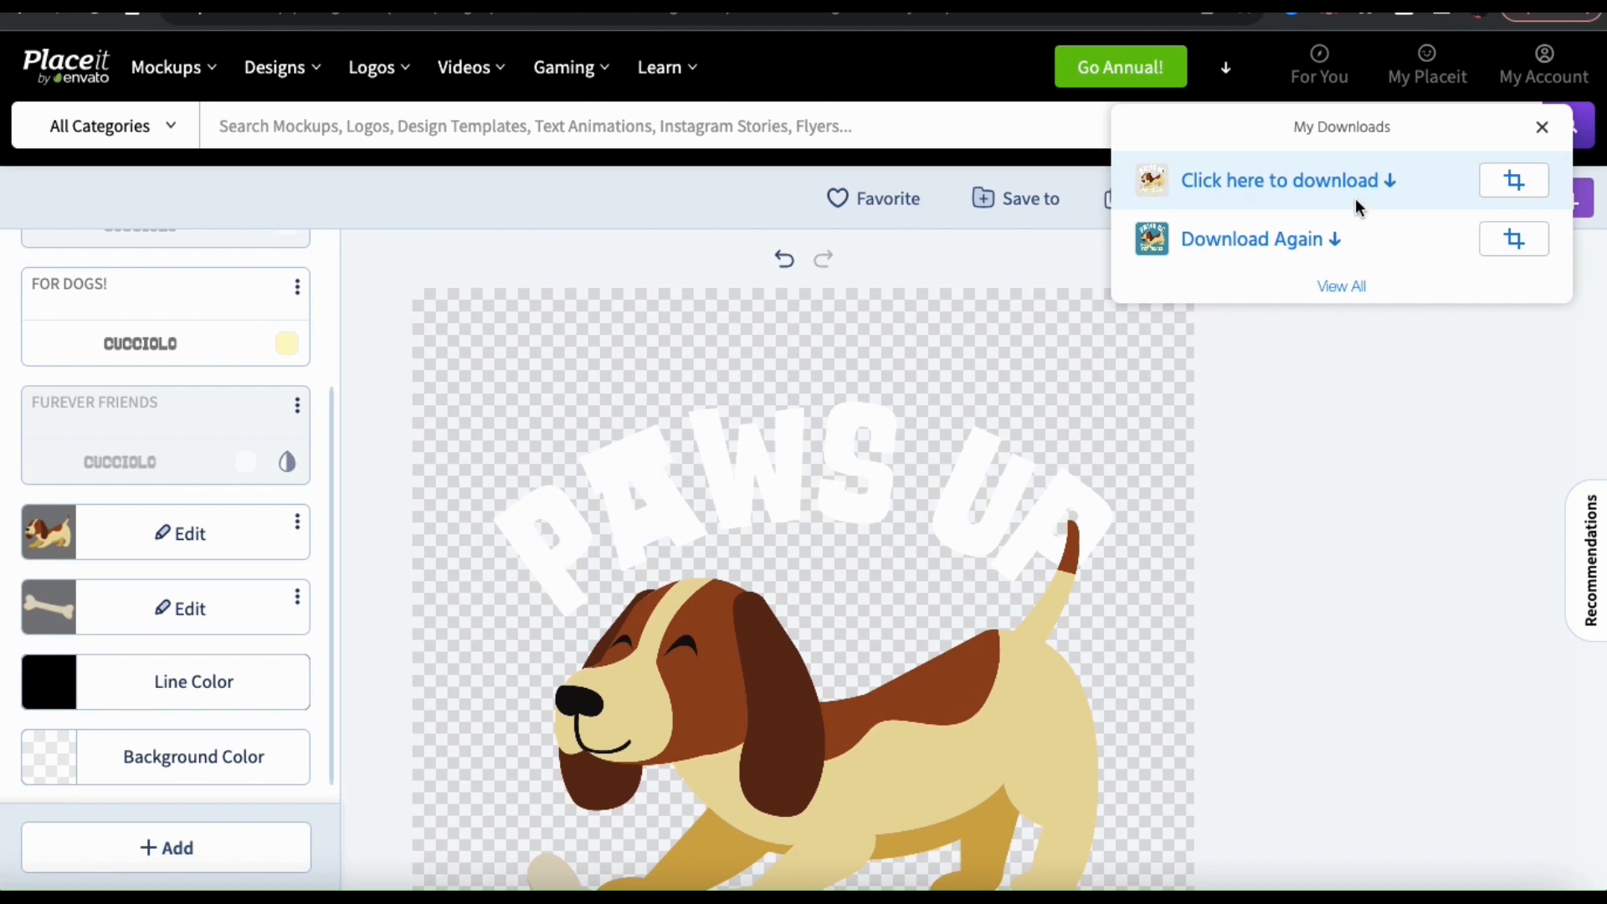
pyautogui.click(1289, 194)
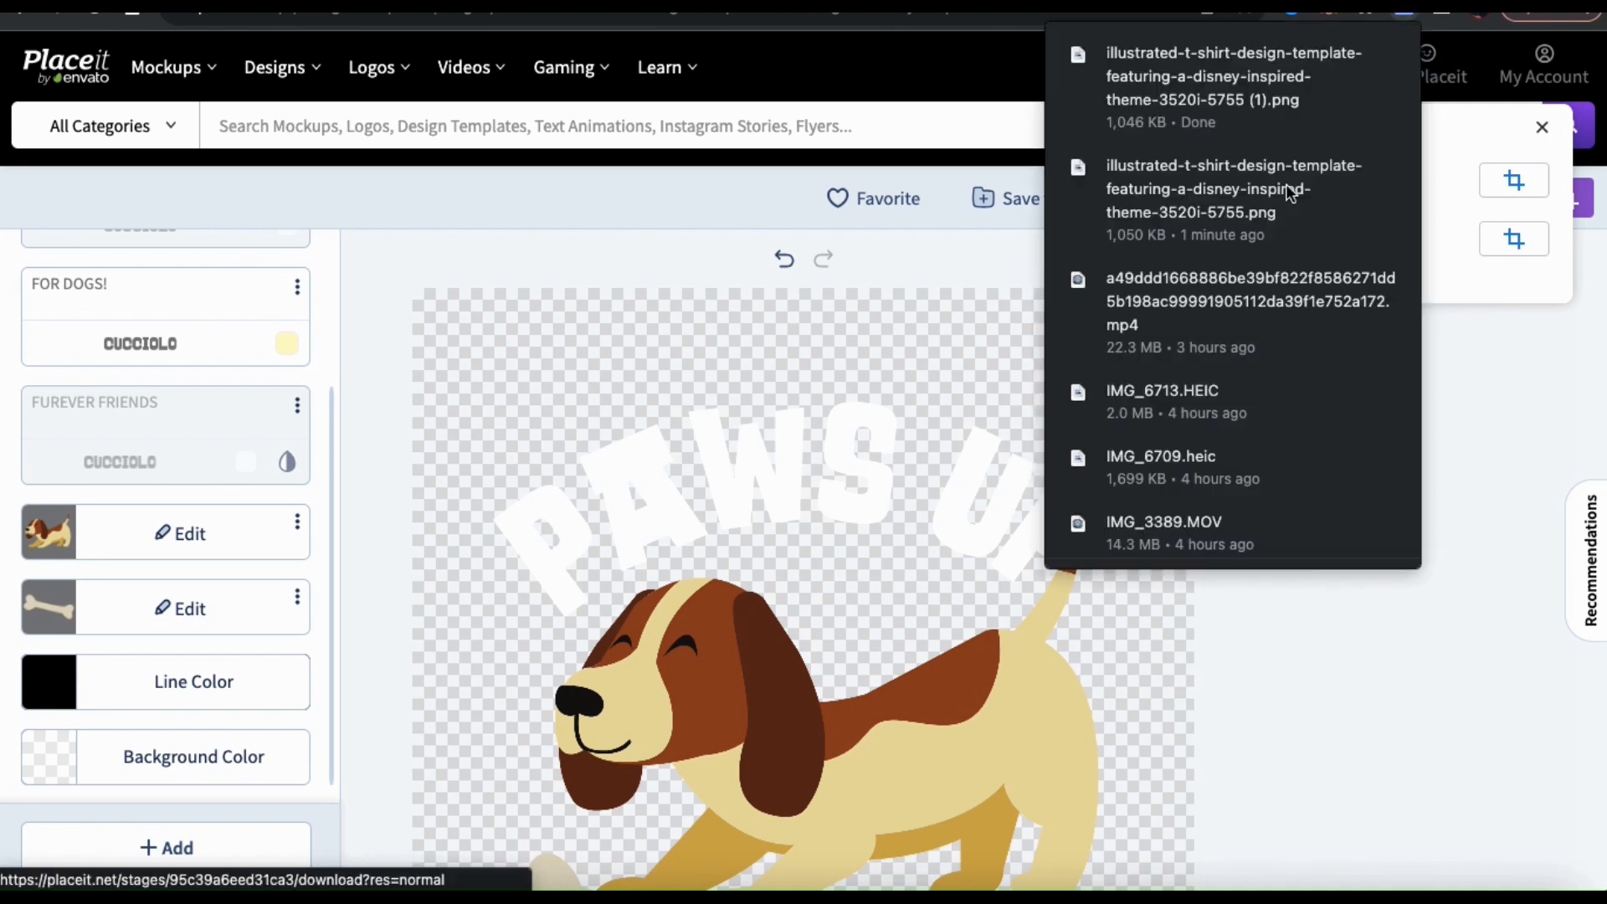
pyautogui.click(1453, 378)
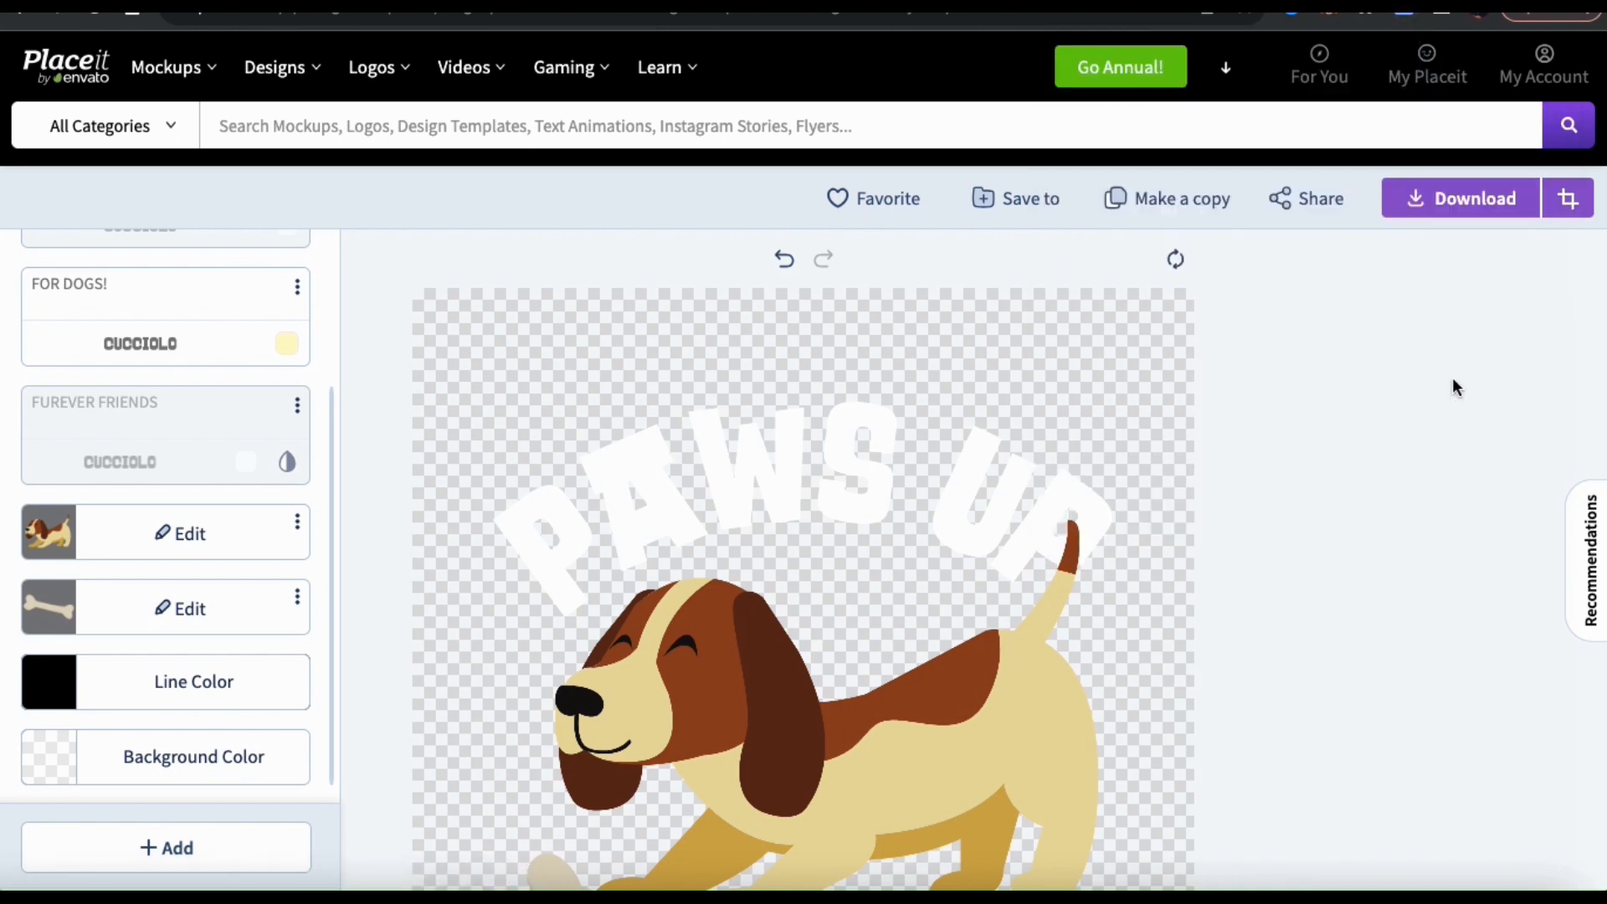
pyautogui.click(1417, 883)
pyautogui.click(1417, 883)
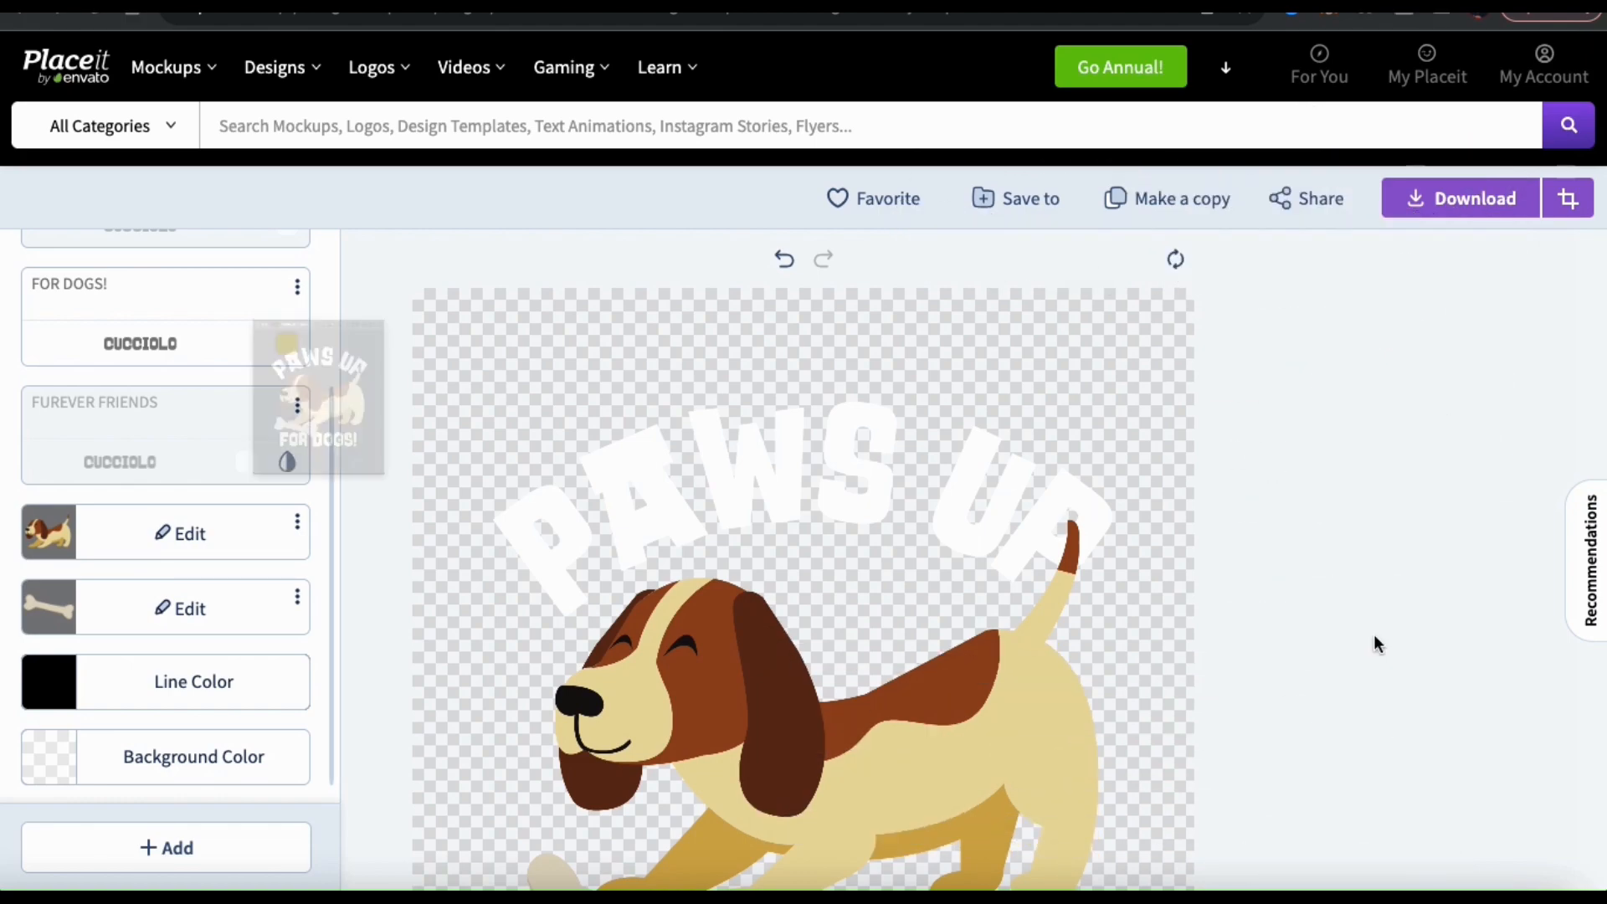